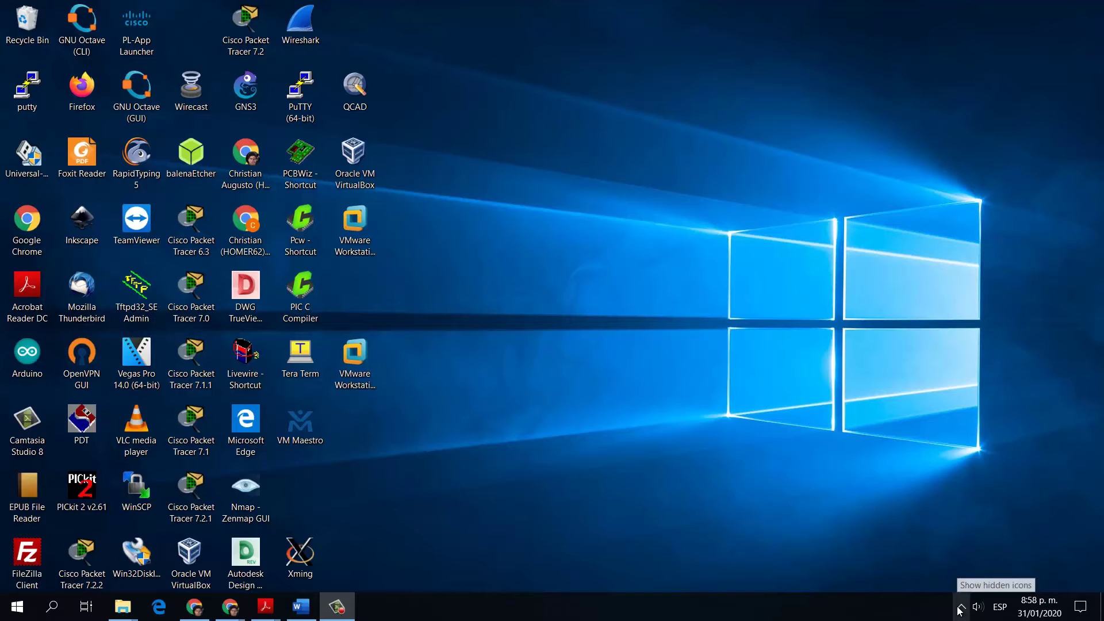
Enable the disabled Ethernet adapter from Network & Internet settings' adapter list.
click(961, 607)
click(976, 580)
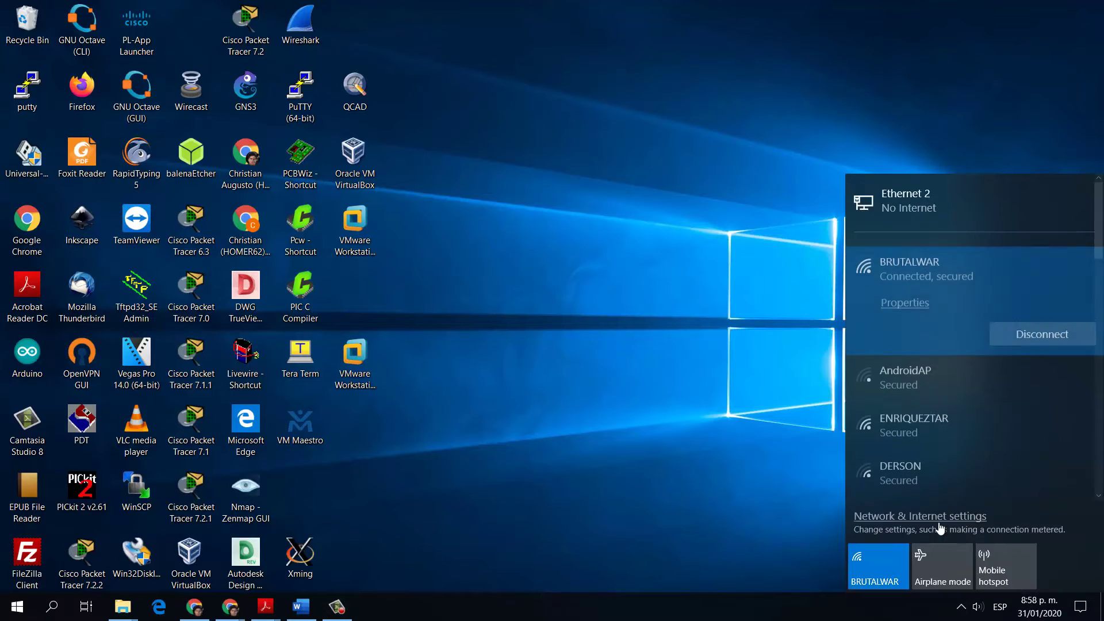
click(937, 514)
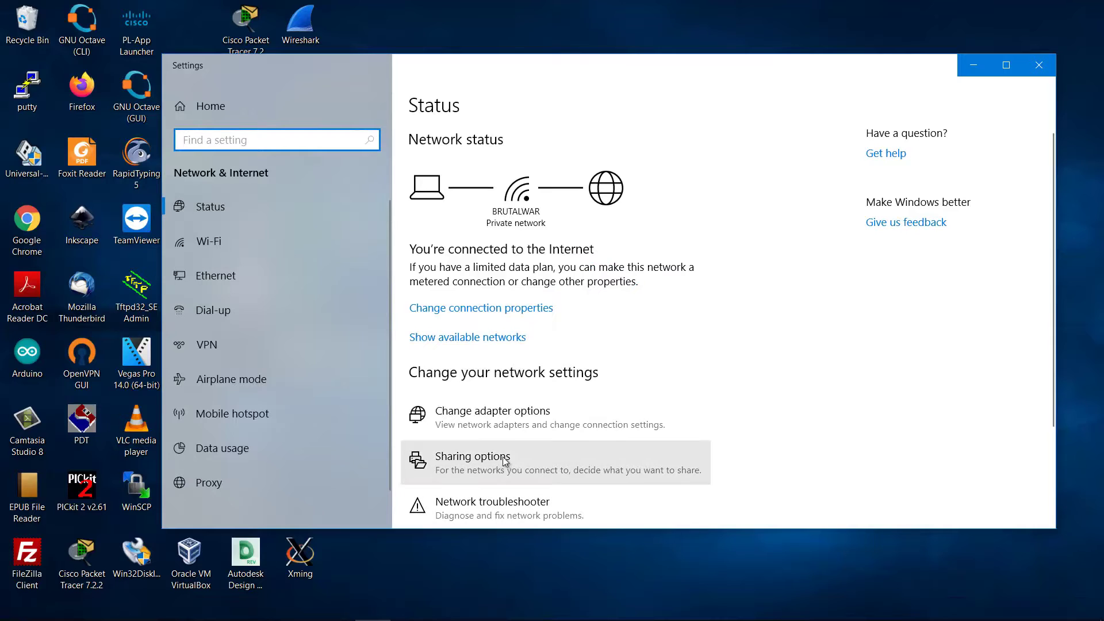
click(495, 416)
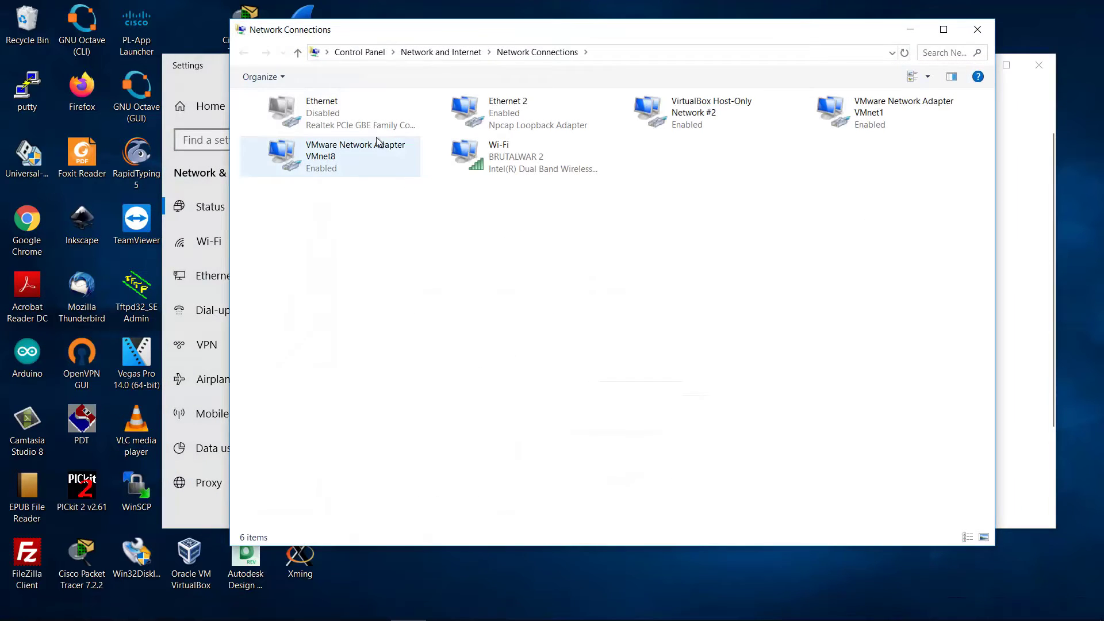
click(353, 123)
right_click(353, 123)
click(366, 130)
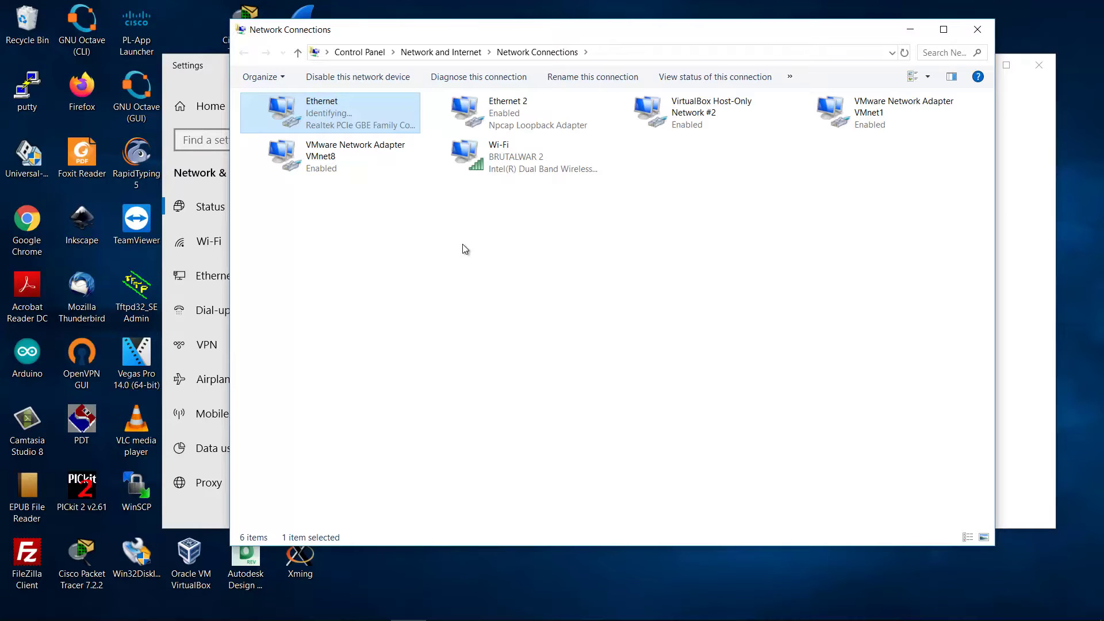
Give the Ethernet adapter static IPv4 address 192.168.1.156 with subnet mask 255.255.255.0.
right_click(372, 127)
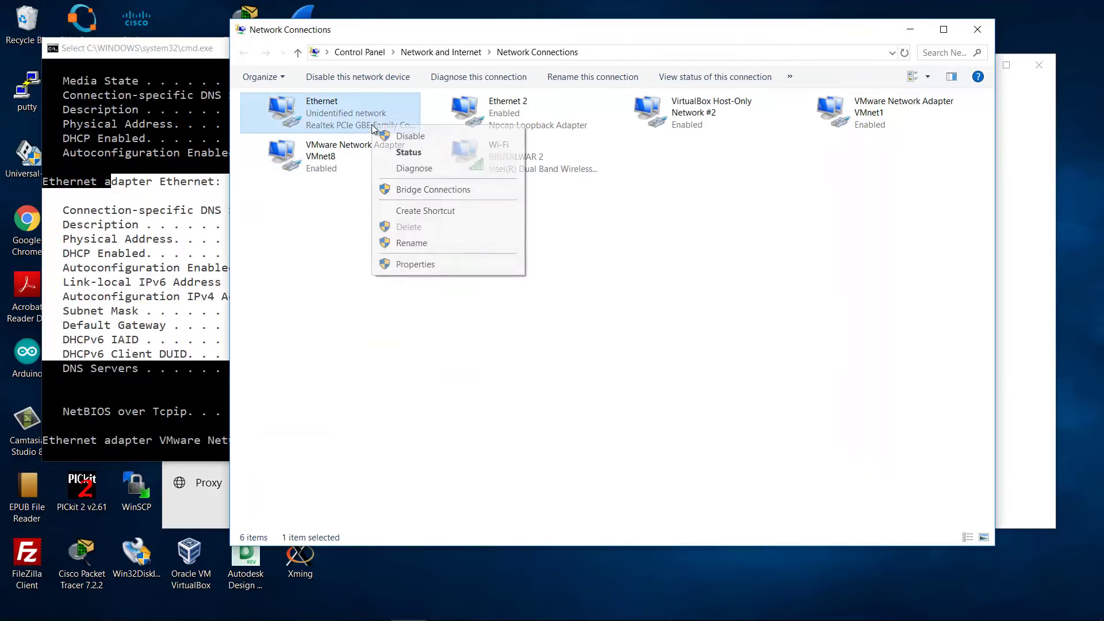
click(491, 264)
double_click(413, 266)
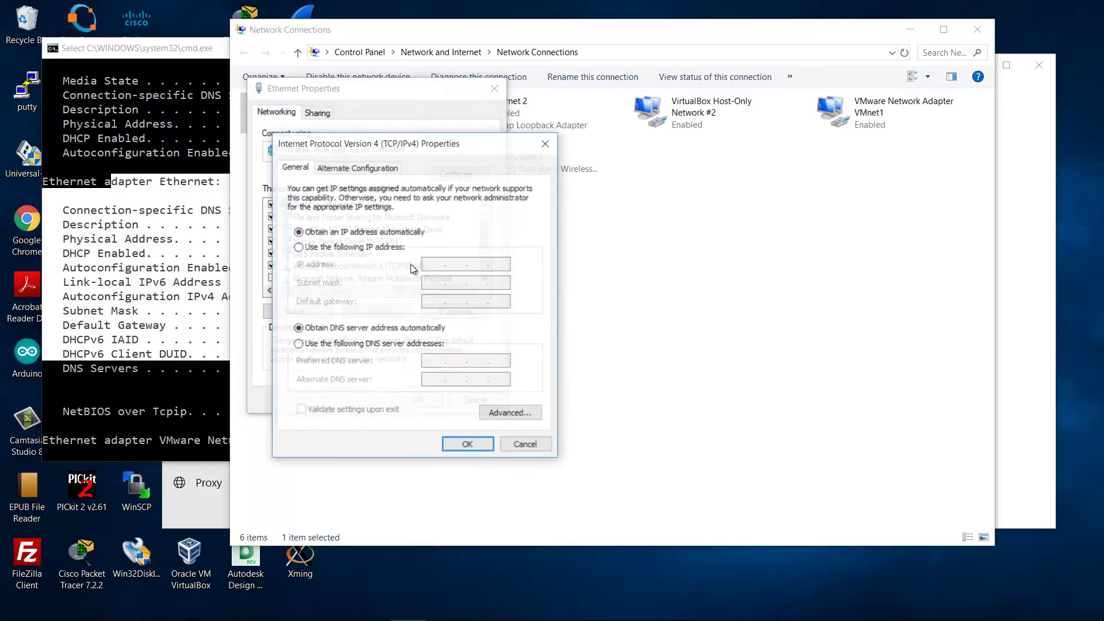
click(297, 246)
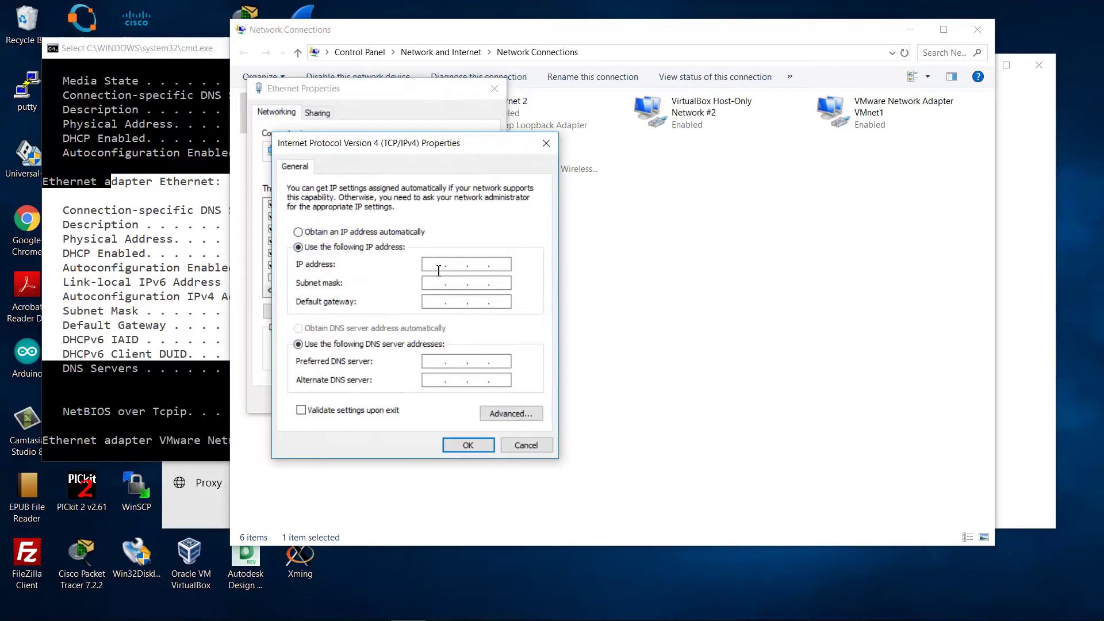
click(439, 268)
text(192 . 168 . 1 . 8)
key(BackSpace)
text(192.168.1.156)
key(Tab)
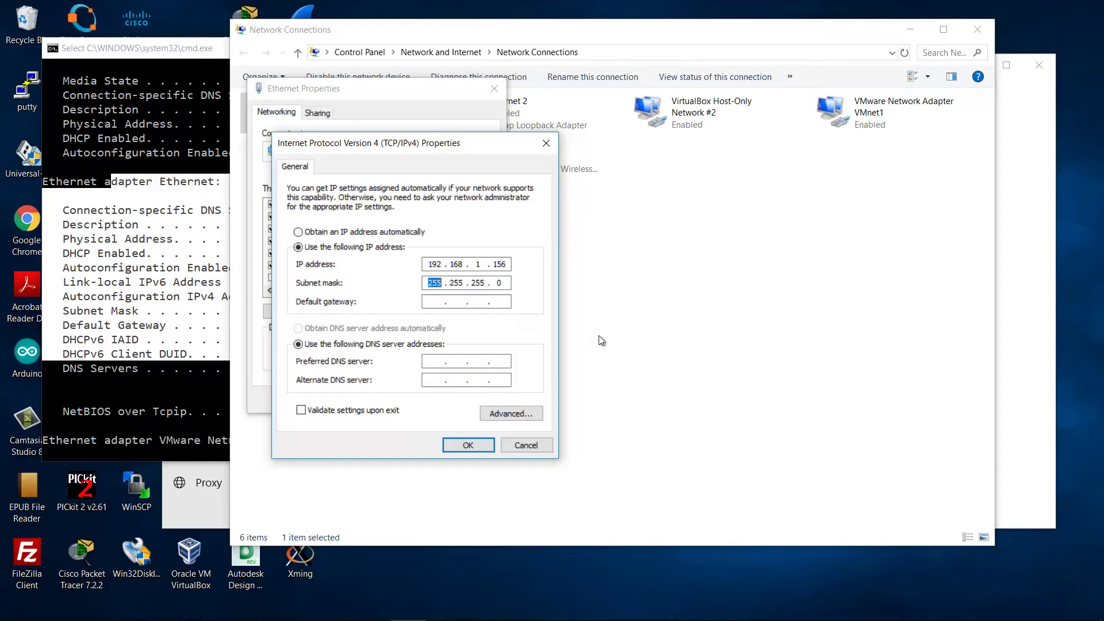
click(469, 445)
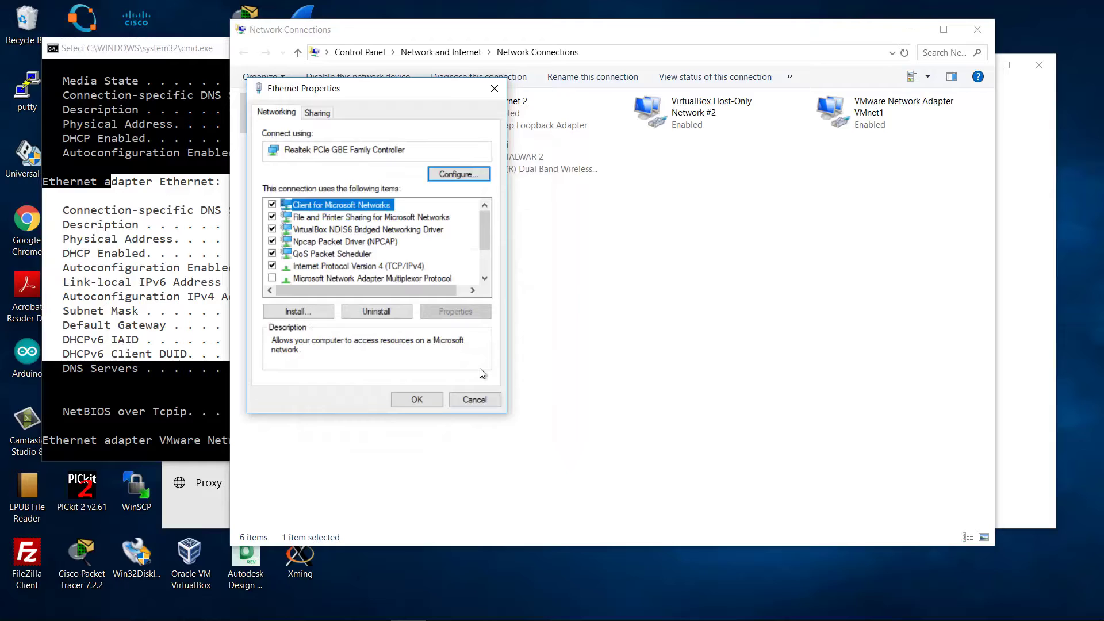
Confirm the Ethernet properties and disable the Wi-Fi adapter.
click(432, 398)
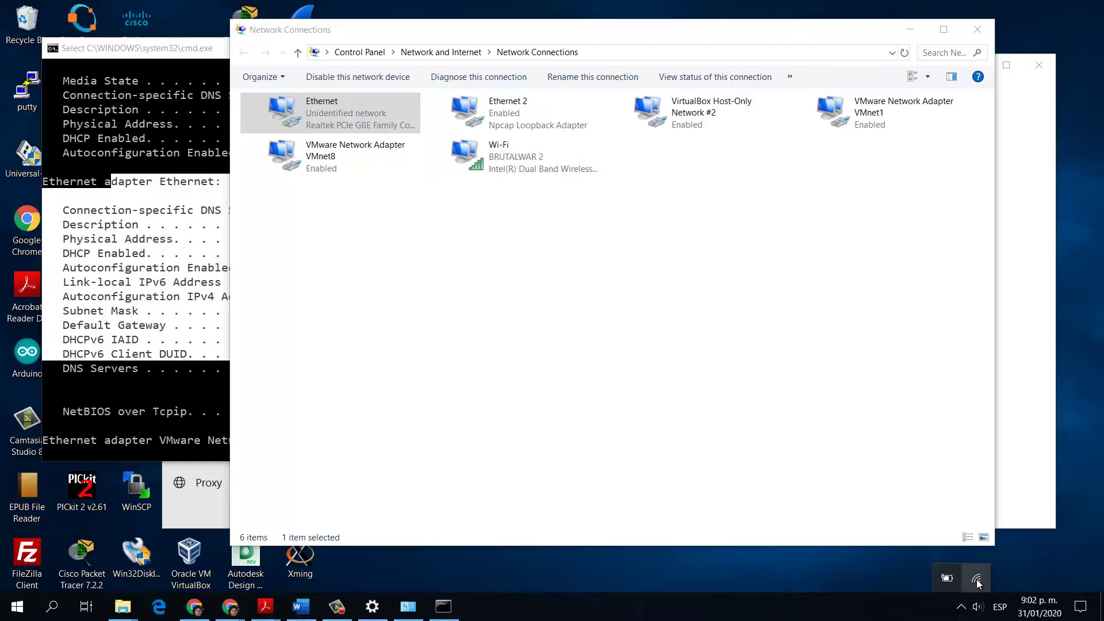
click(978, 607)
click(561, 224)
right_click(516, 168)
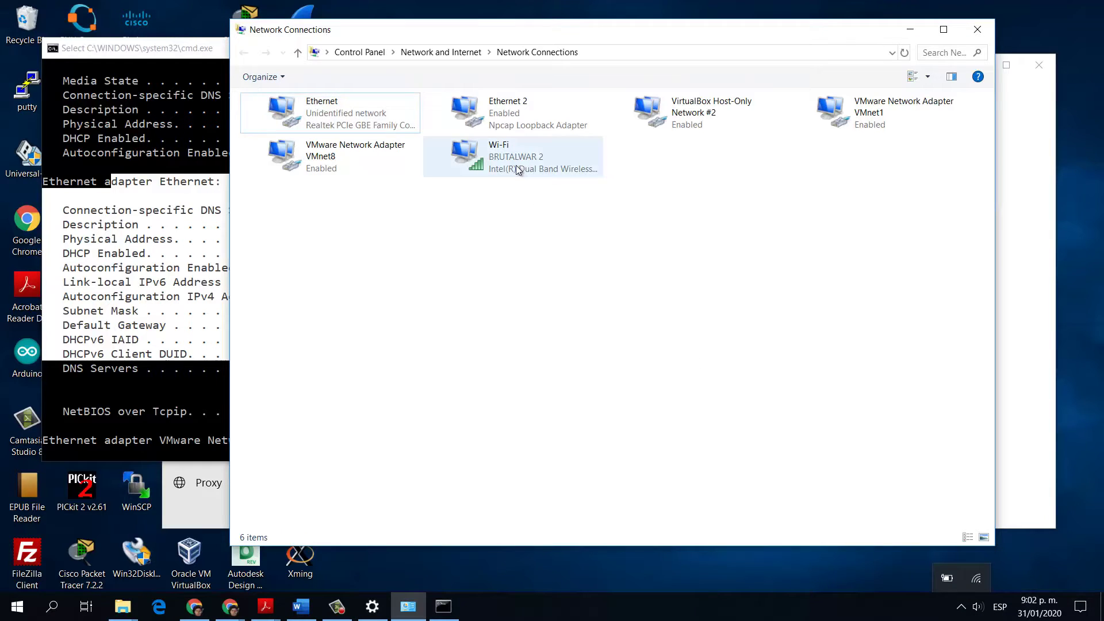
click(538, 176)
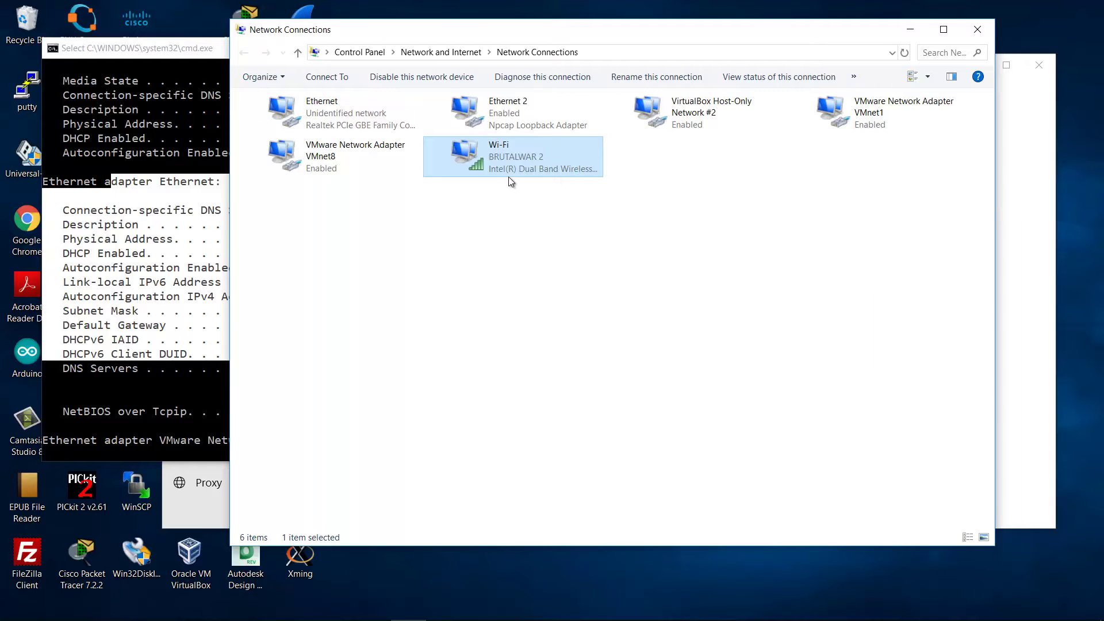
Run ping 192.168.1.20 in Command Prompt to check the device replies.
click(197, 268)
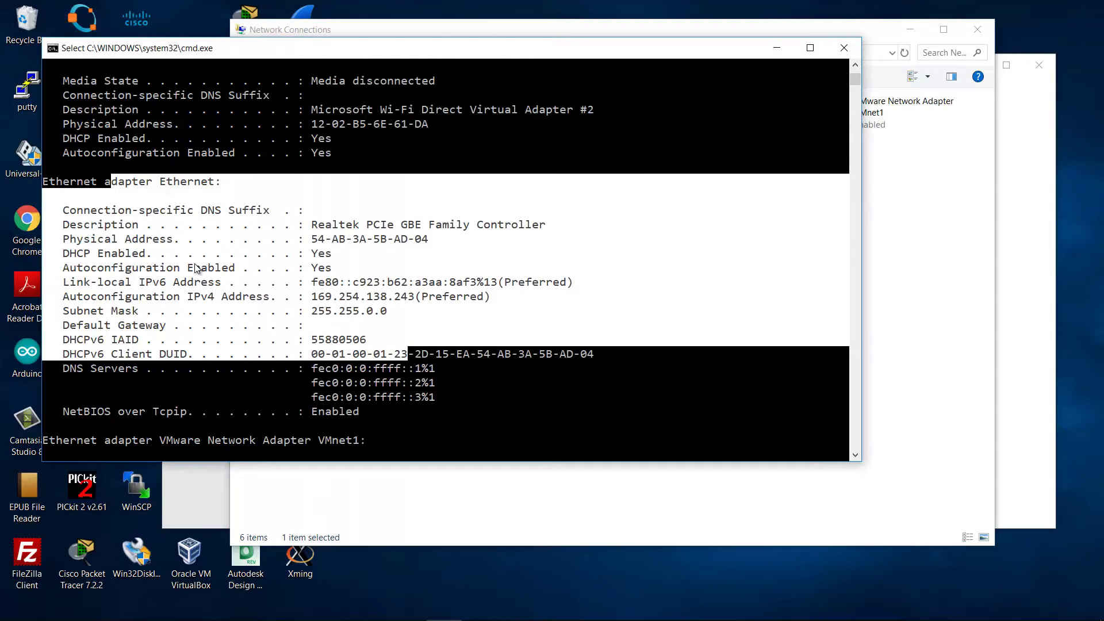
text(ping 192.1)
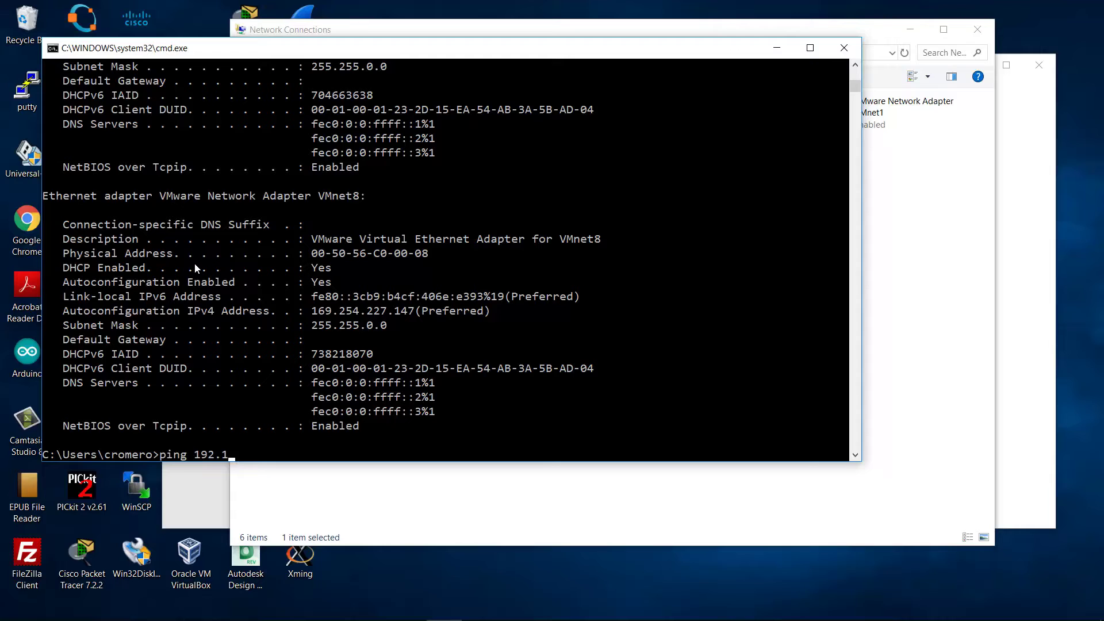
text(68.1.20)
key(Return)
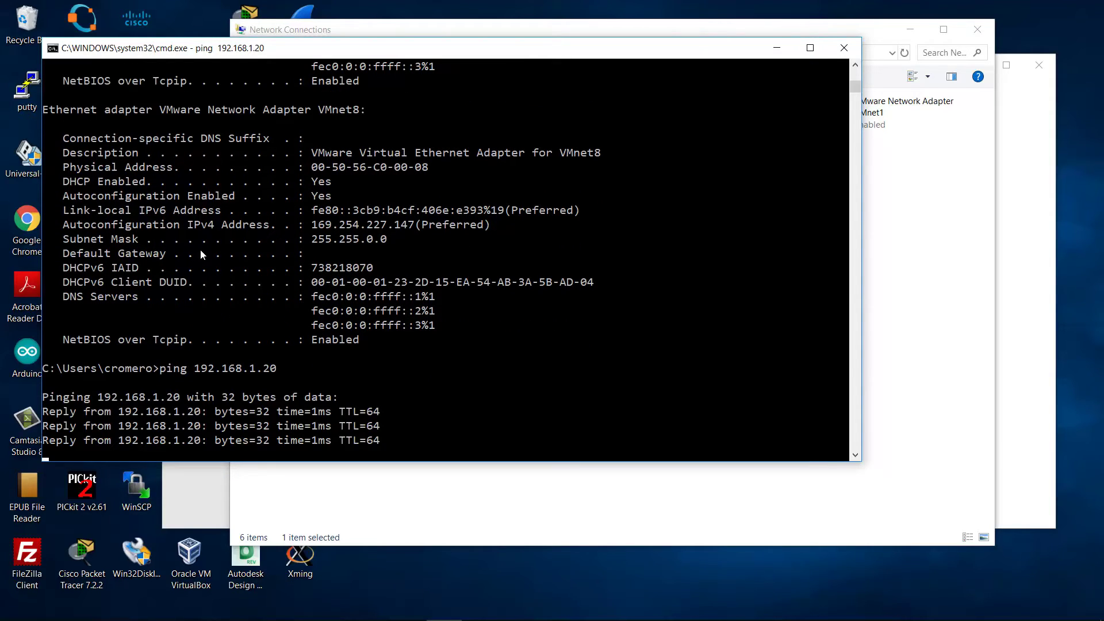
Load 192.168.1.20 in Chrome, proceeding past the certificate warning.
click(239, 613)
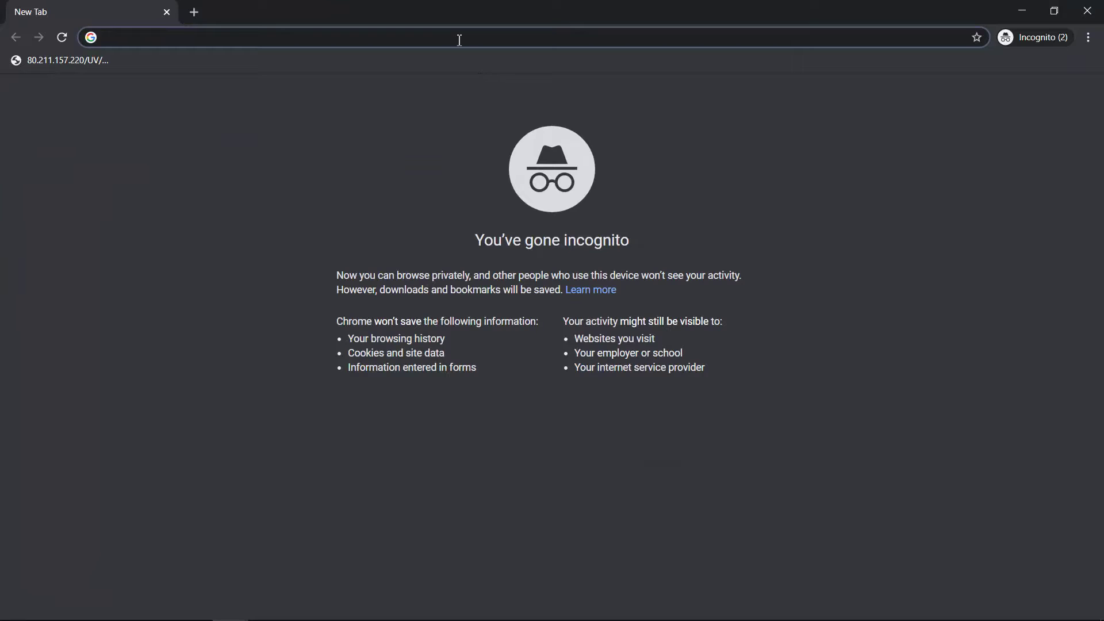
text(192.168.1.20)
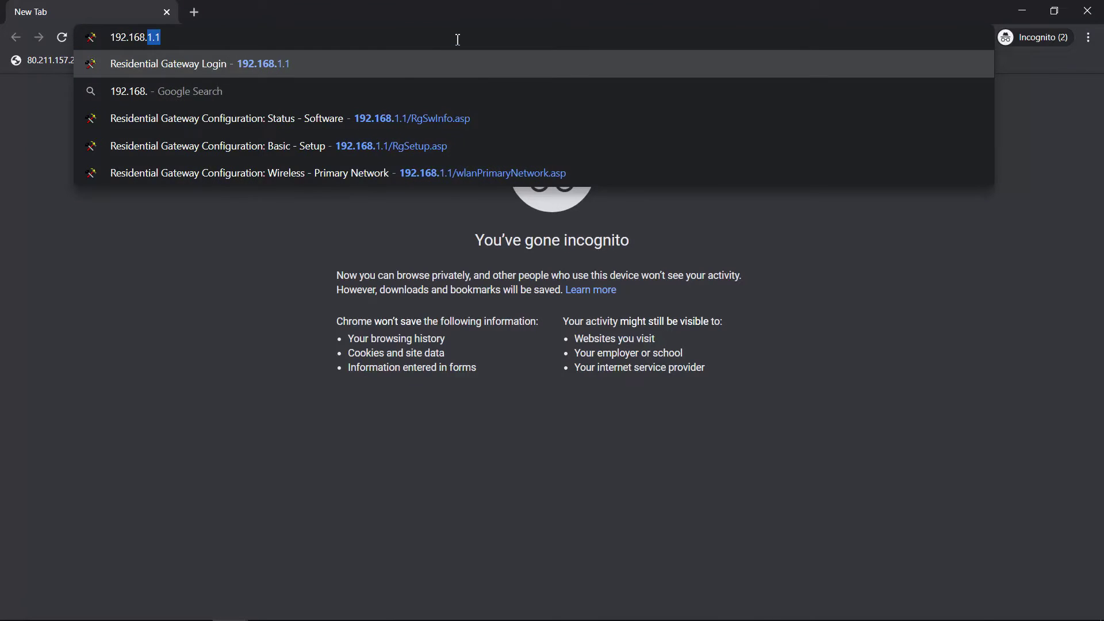
key(Return)
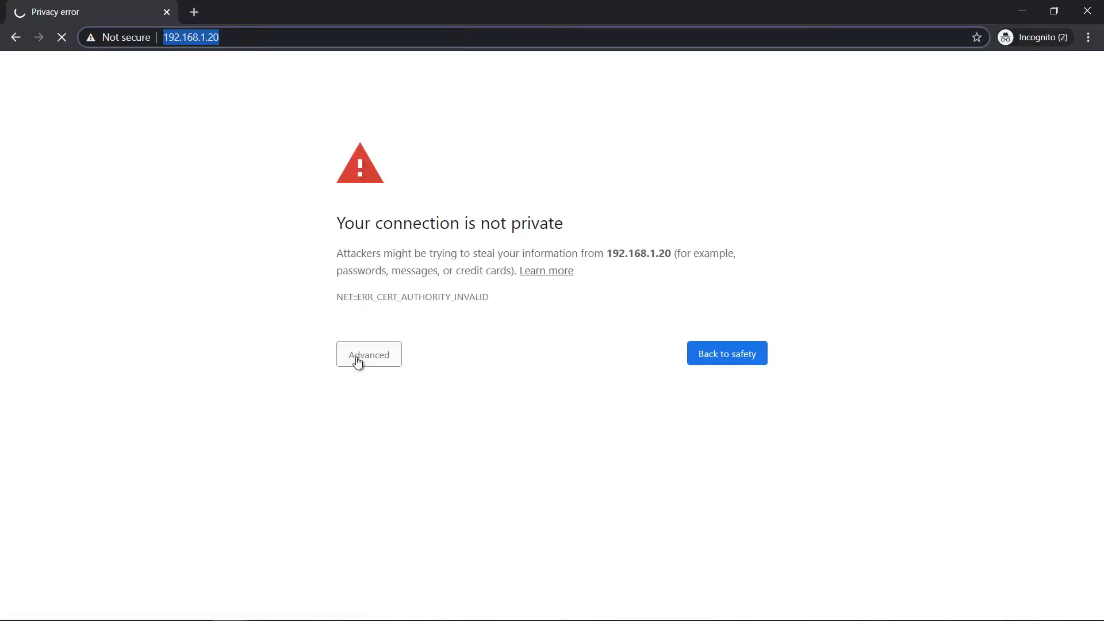
click(356, 362)
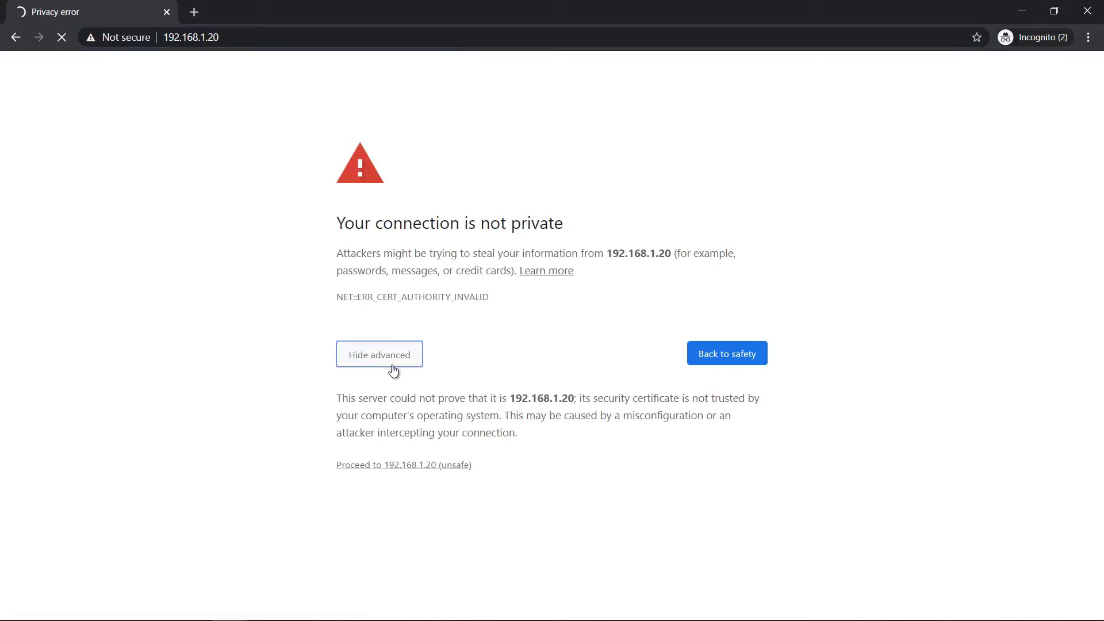
click(406, 467)
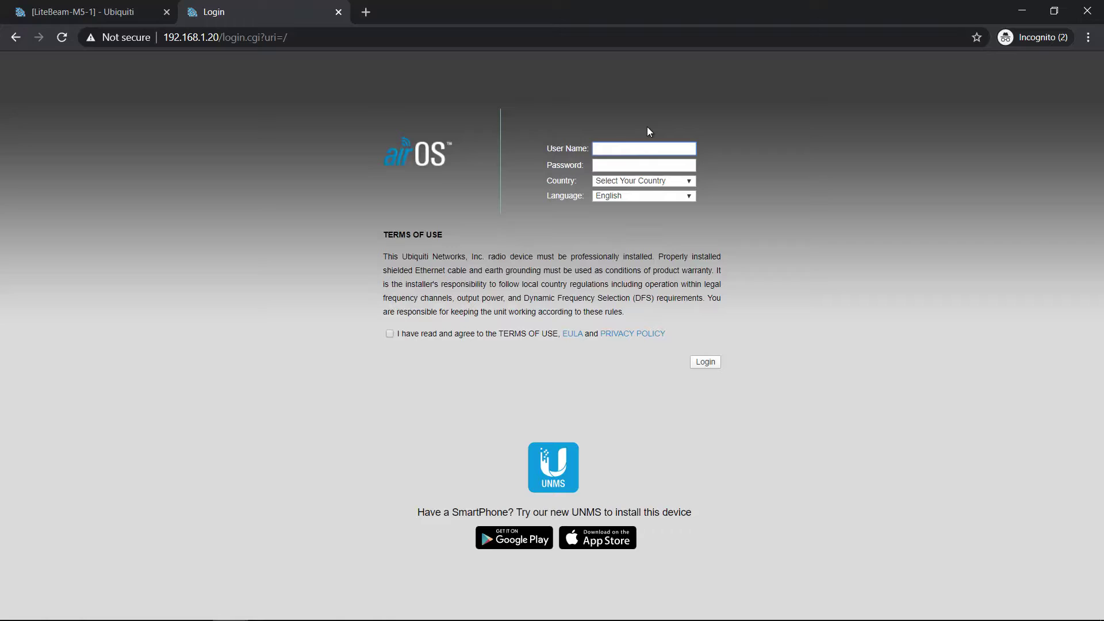
Log in with the default user name and password, country United States, accepting the terms.
key(Tab)
click(678, 183)
scroll(634, 331, down, 20)
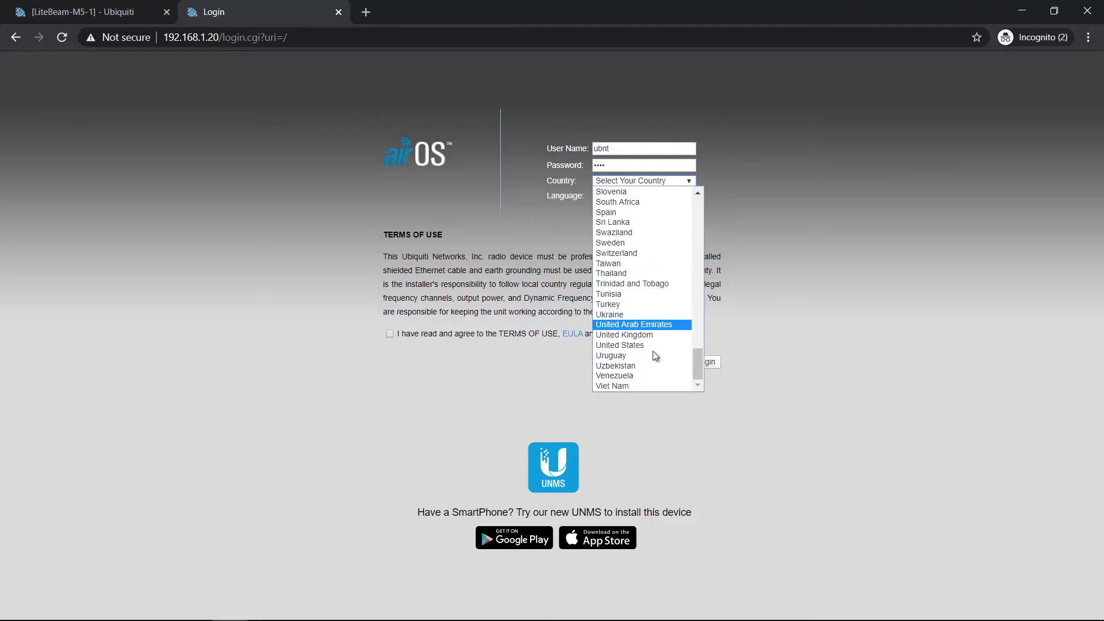
click(653, 345)
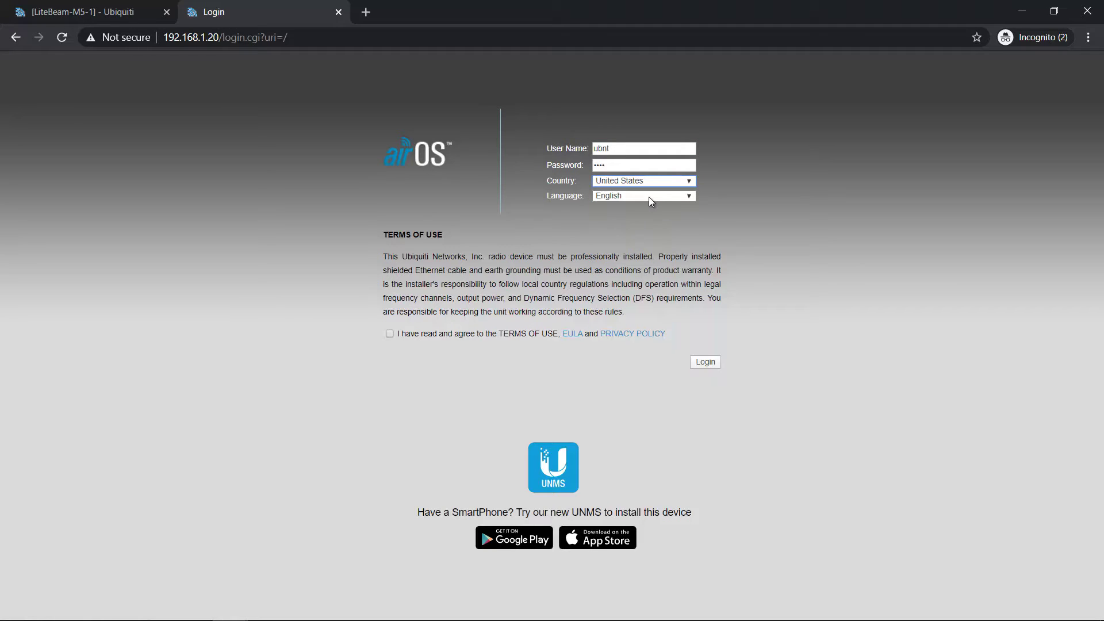
click(418, 335)
click(703, 362)
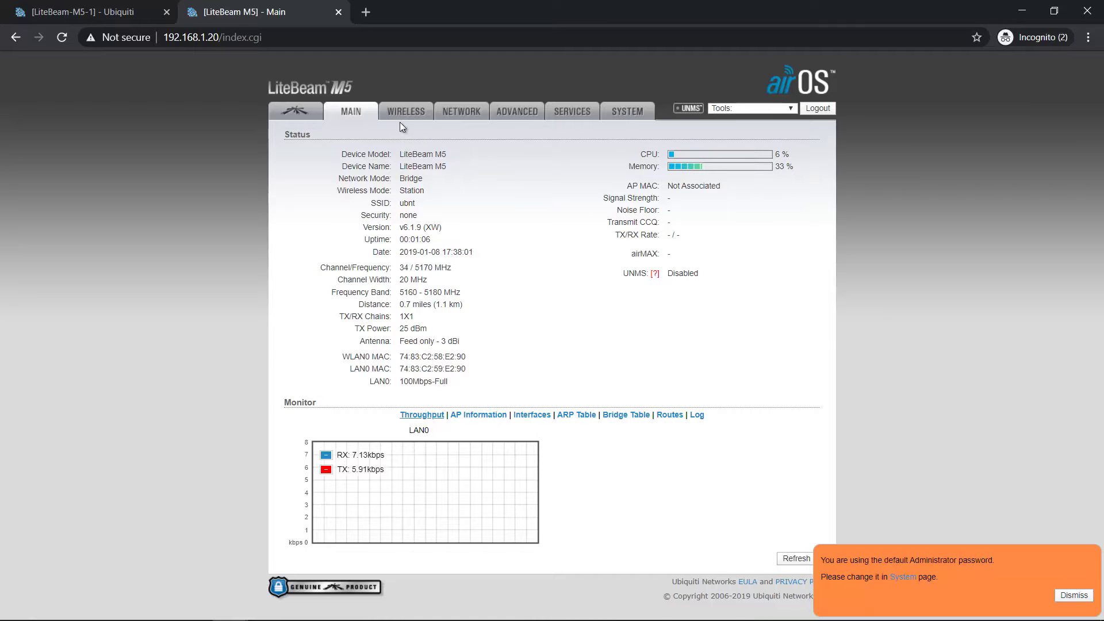
On the System page, replace the administrator user name with a new one.
click(627, 111)
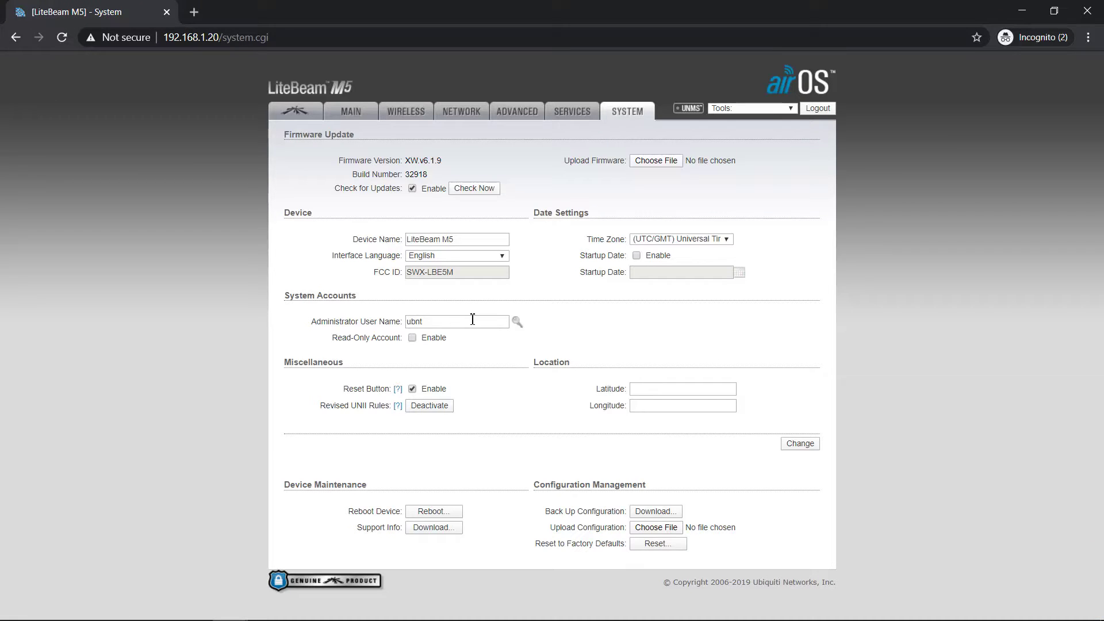
click(448, 322)
drag(438, 323, 379, 323)
text(cromerd)
Enter the current password and a new Normal-strength password with its confirmation.
click(517, 321)
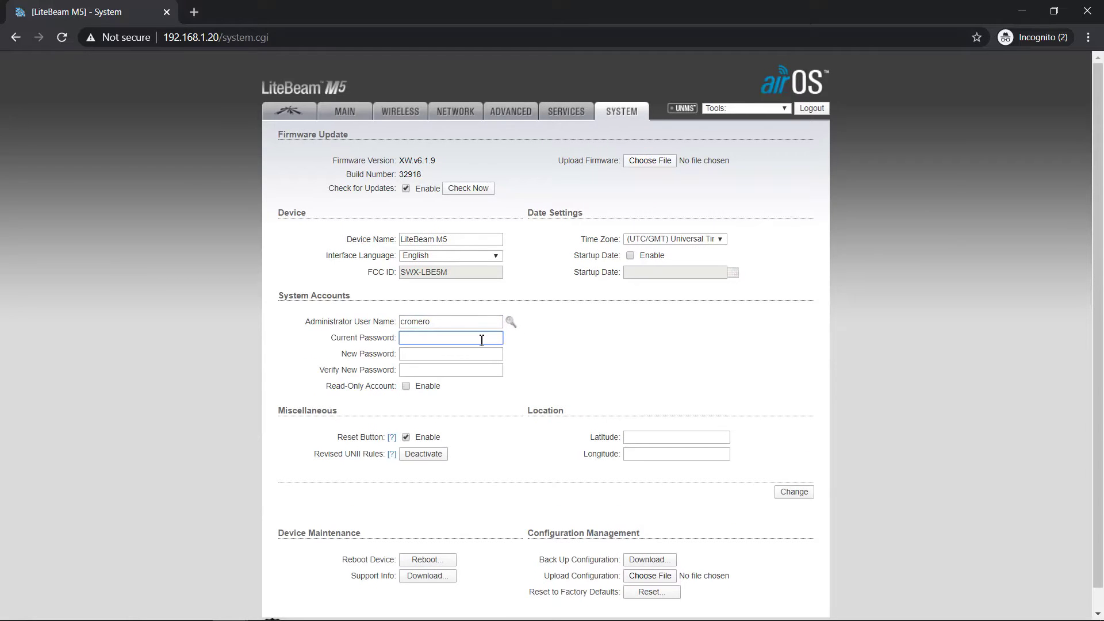
key(Tab)
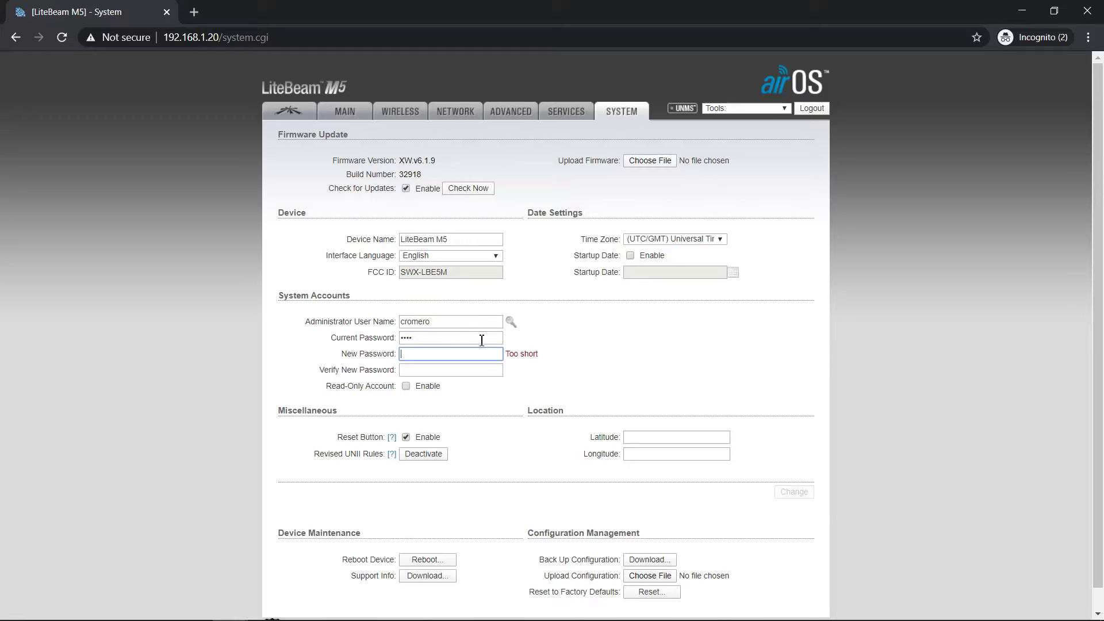
text(•••••••••••)
key(Tab)
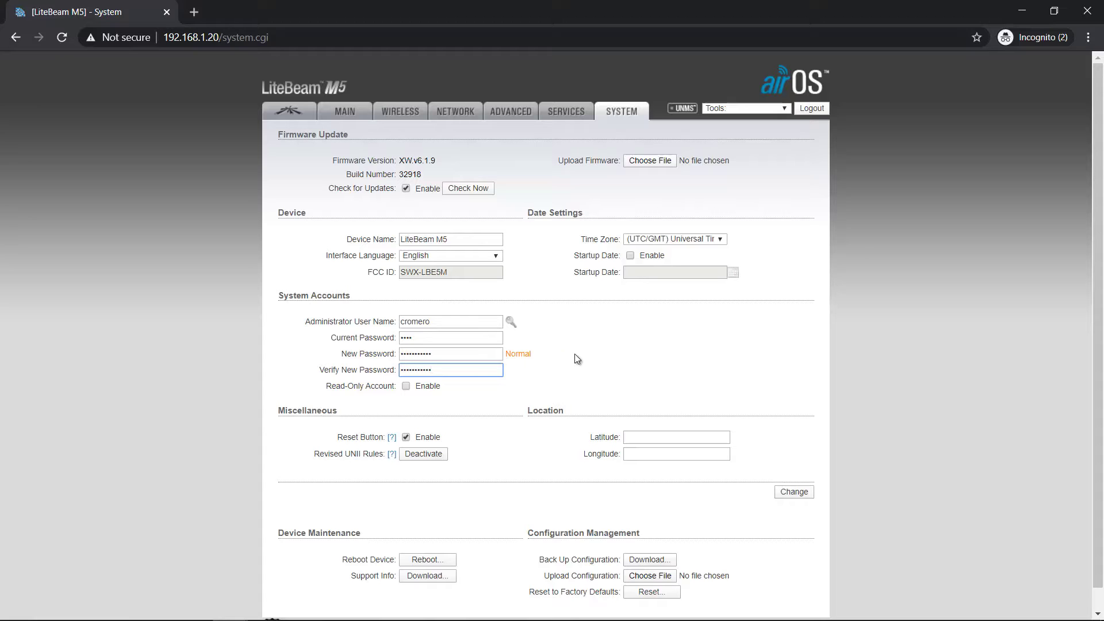
scroll(585, 356, down, 1)
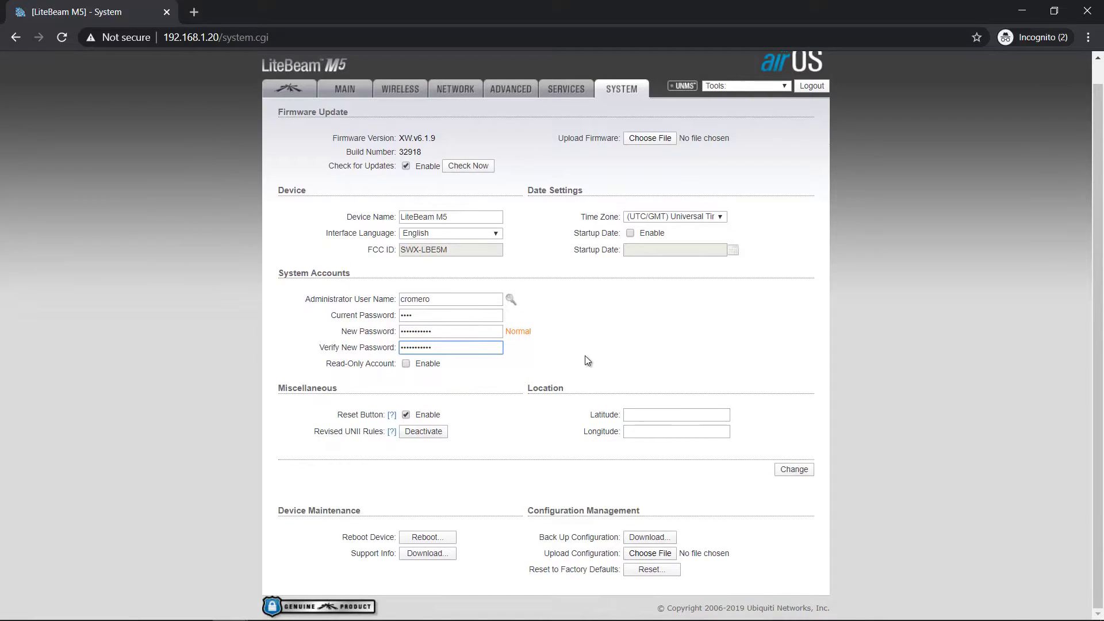
scroll(585, 355, up, 1)
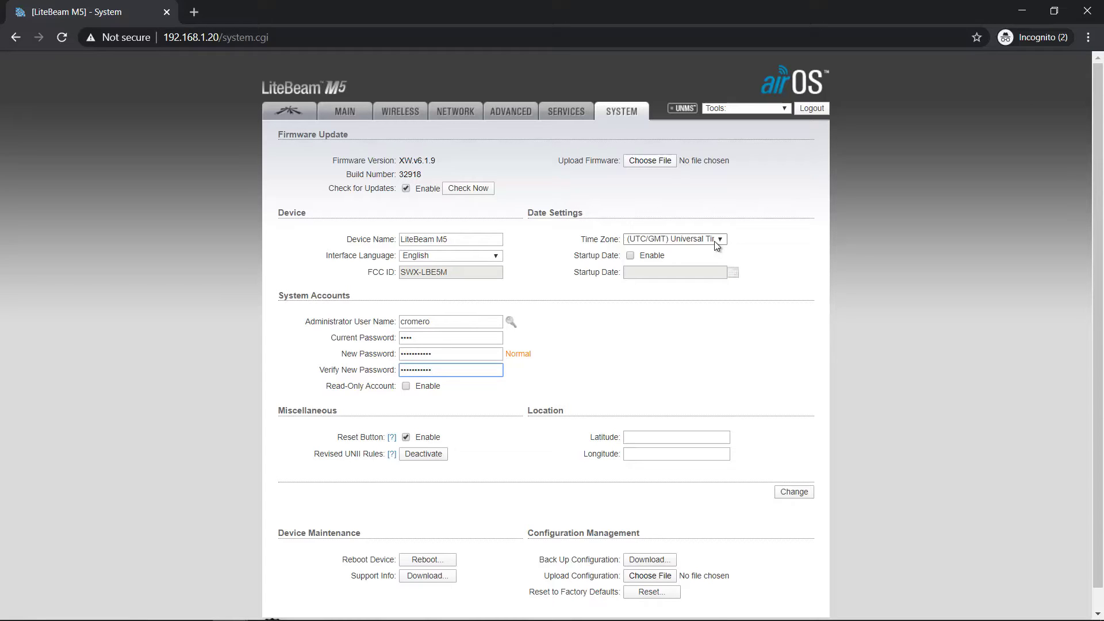
Set the time zone to (GMT-05:00) Eastern Standard Time.
click(717, 239)
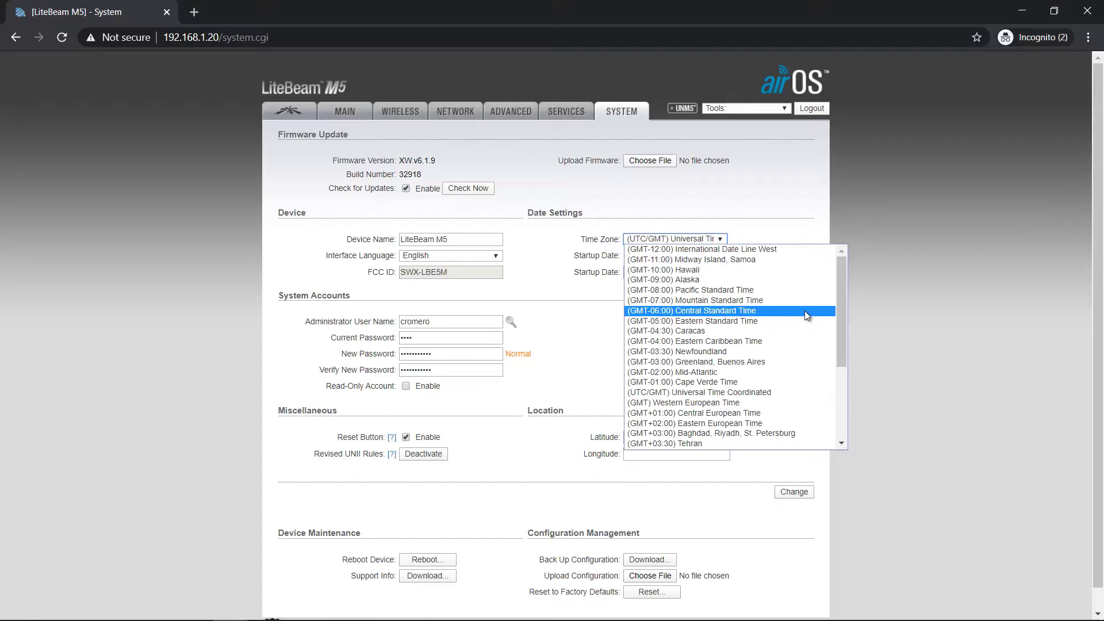
mouse_move(840, 303)
mouse_down()
mouse_move(842, 386)
mouse_move(826, 288)
mouse_up()
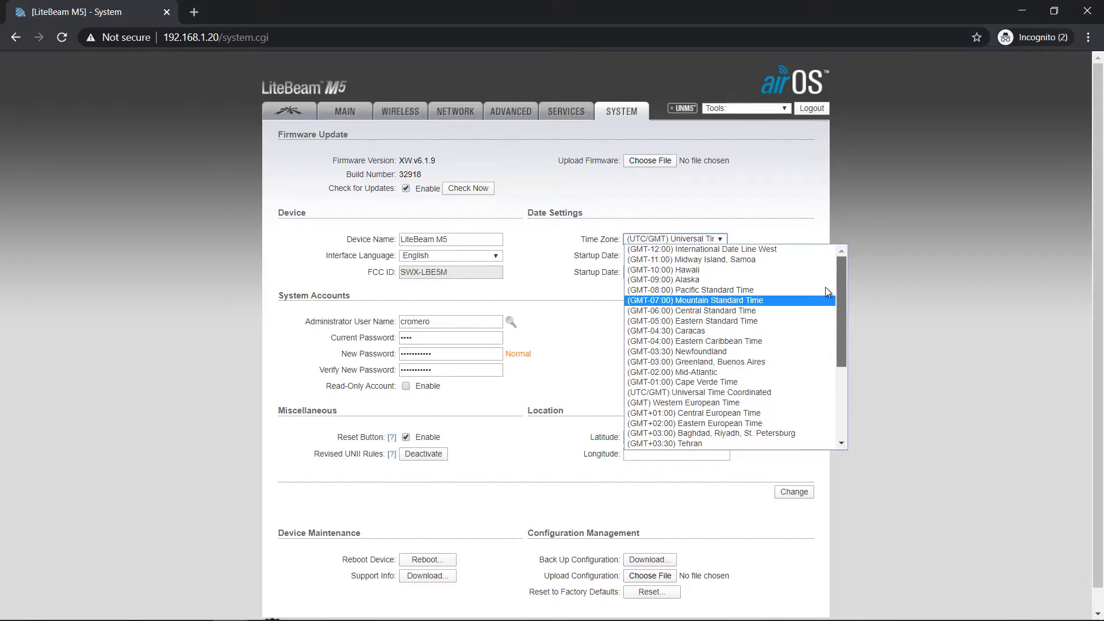
click(720, 321)
click(683, 259)
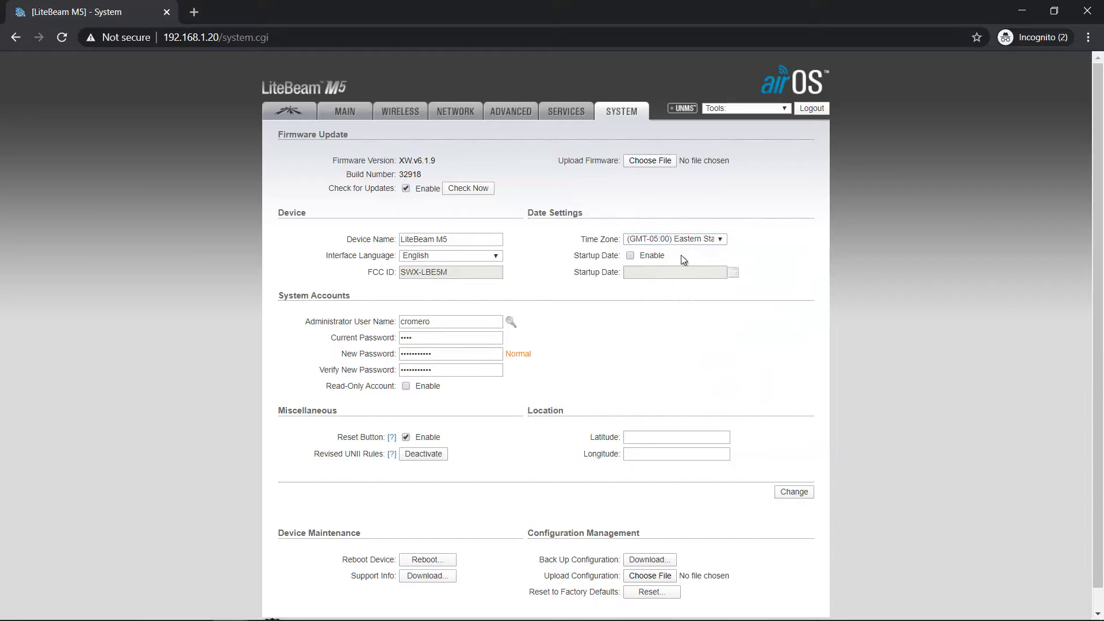
Rename the device to LiteBeam-M5-1.
click(439, 239)
key(BackSpace)
text(-M5-1)
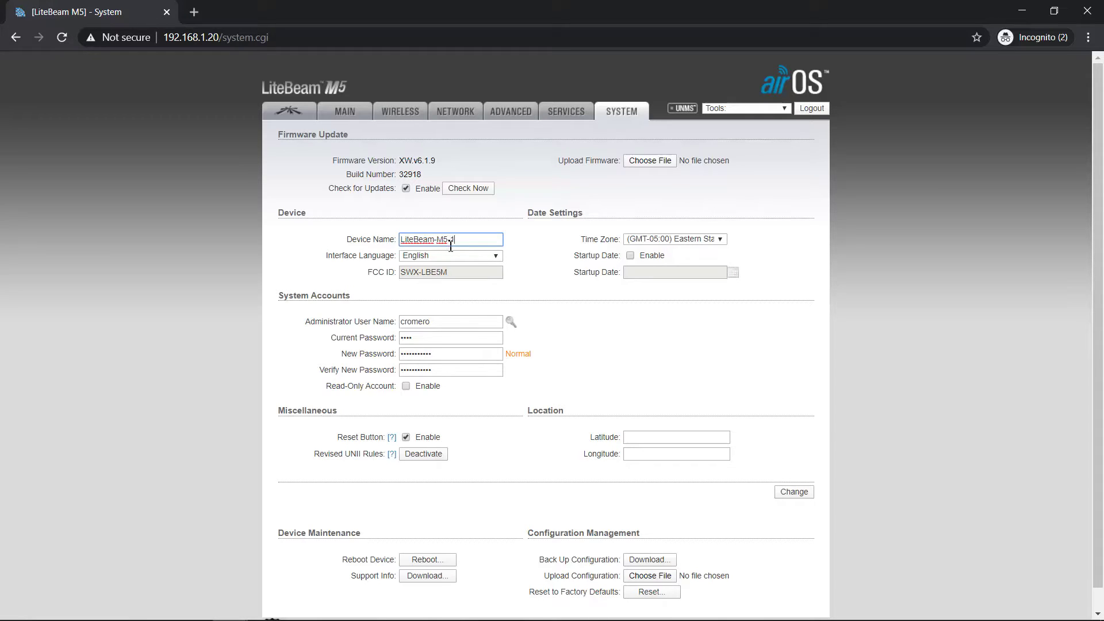
click(534, 257)
Submit and apply the System changes, then return to the MAIN page while the device restarts.
click(793, 492)
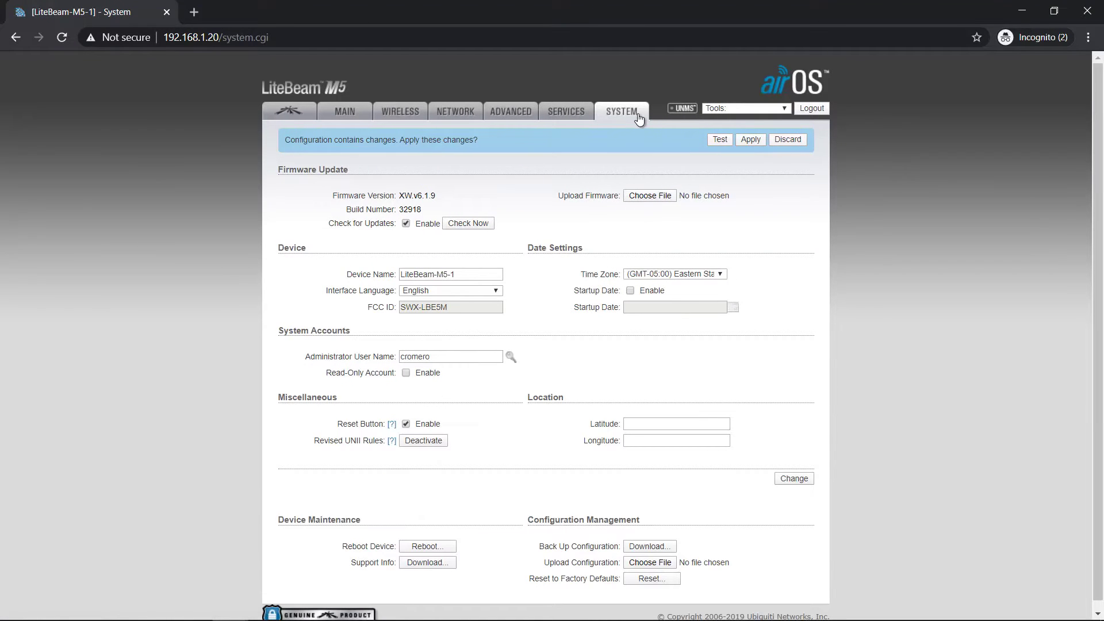
click(749, 140)
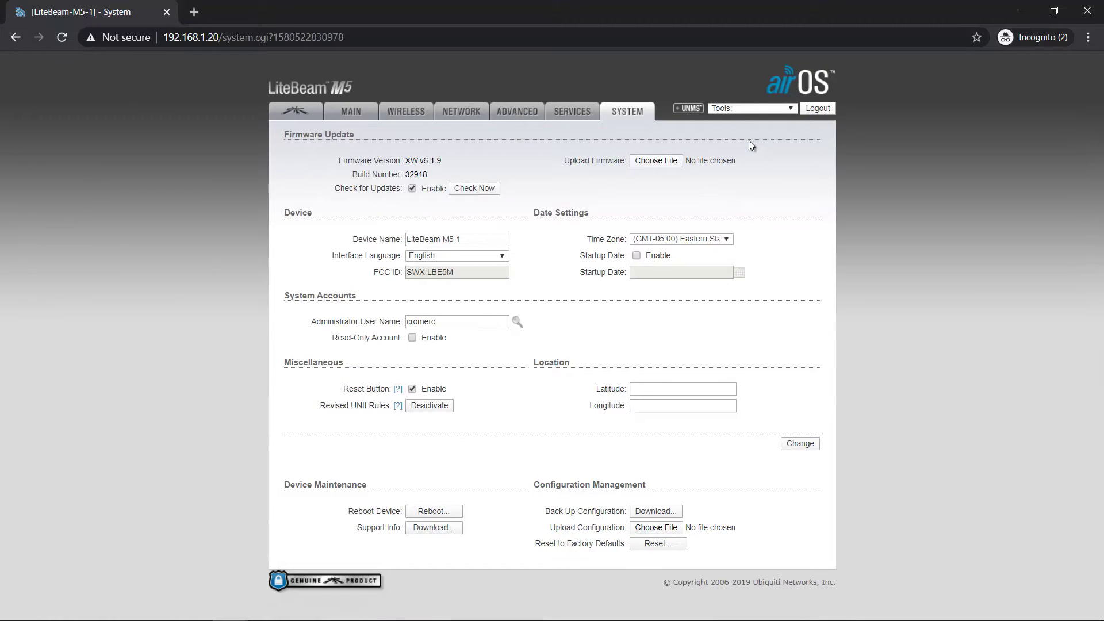
click(340, 115)
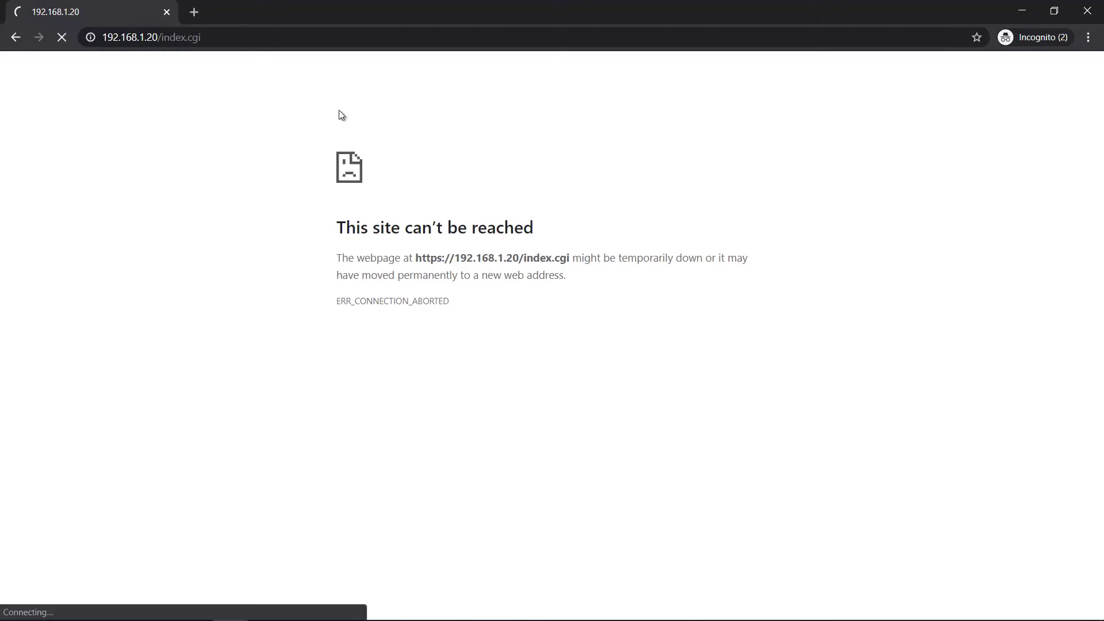
click(198, 36)
click(202, 37)
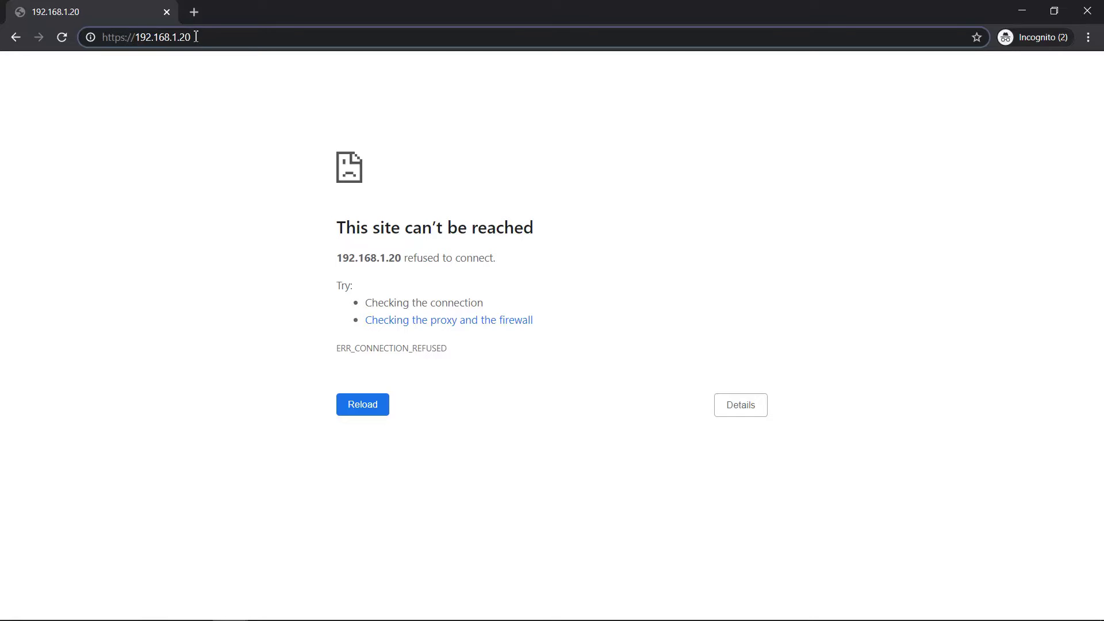
click(134, 38)
drag(134, 38, 94, 37)
key(BackSpace)
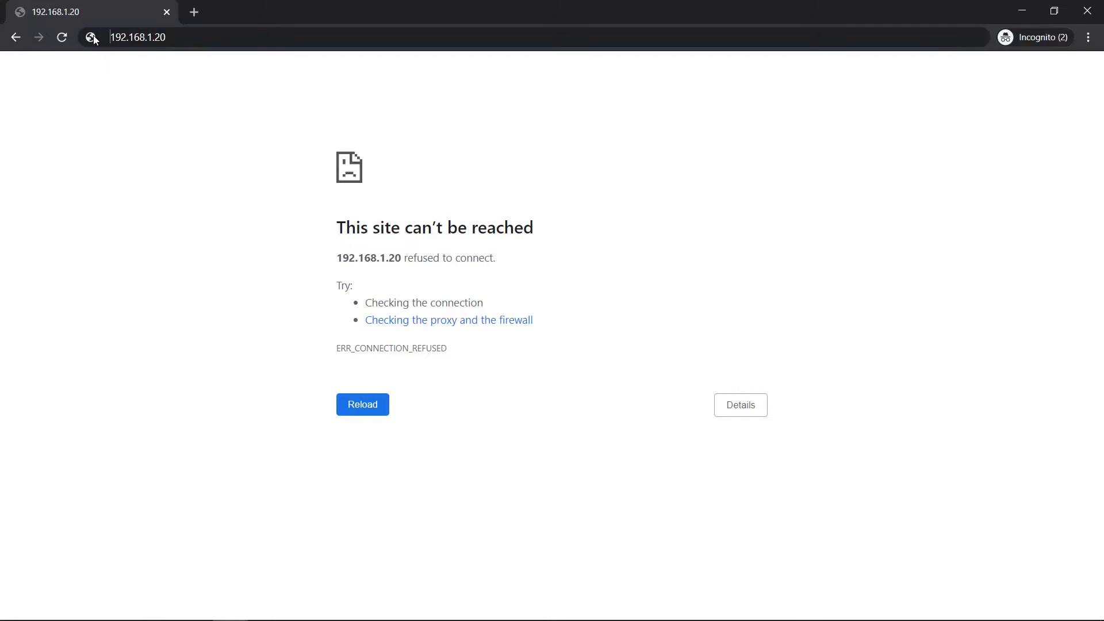
key(Return)
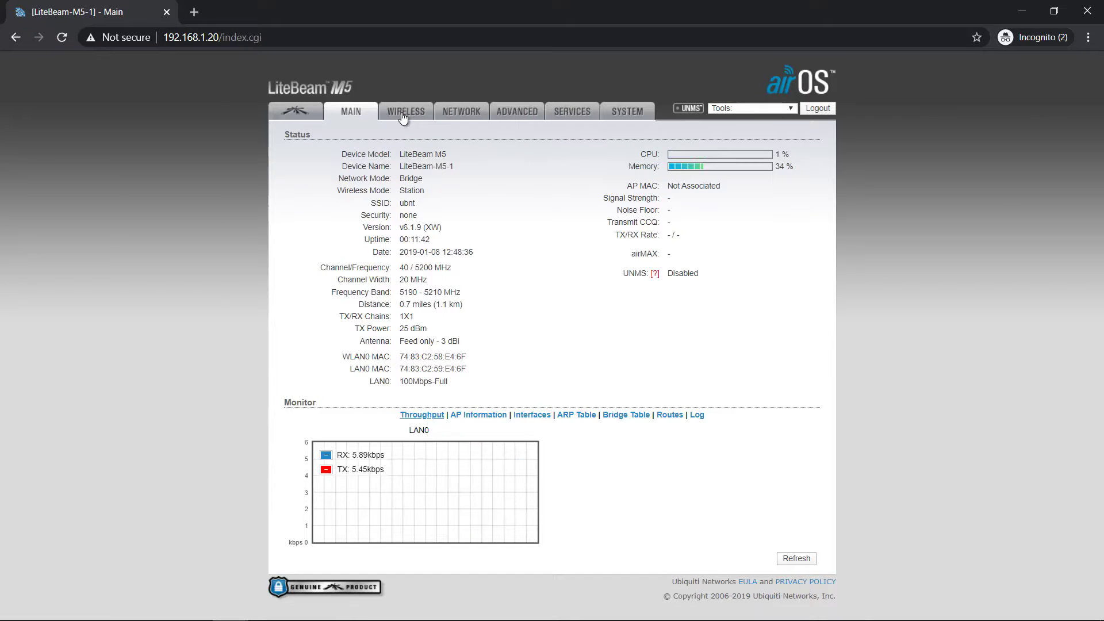
Switch the wireless mode to Access Point and change the SSID from ubnt to BRUTALWAR123.
click(402, 113)
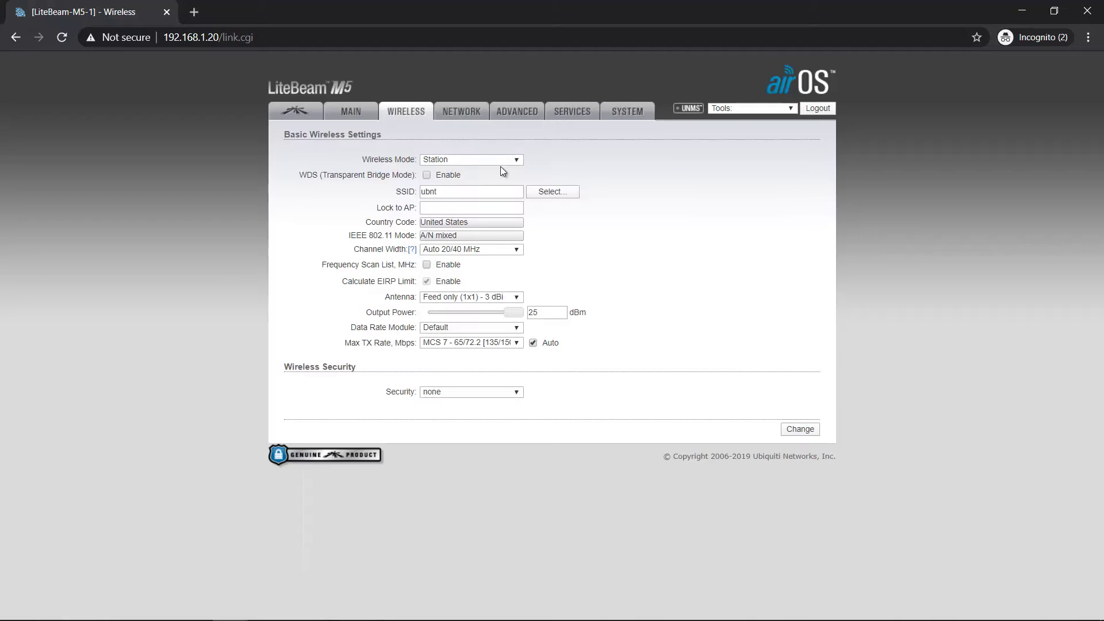
click(509, 161)
click(501, 181)
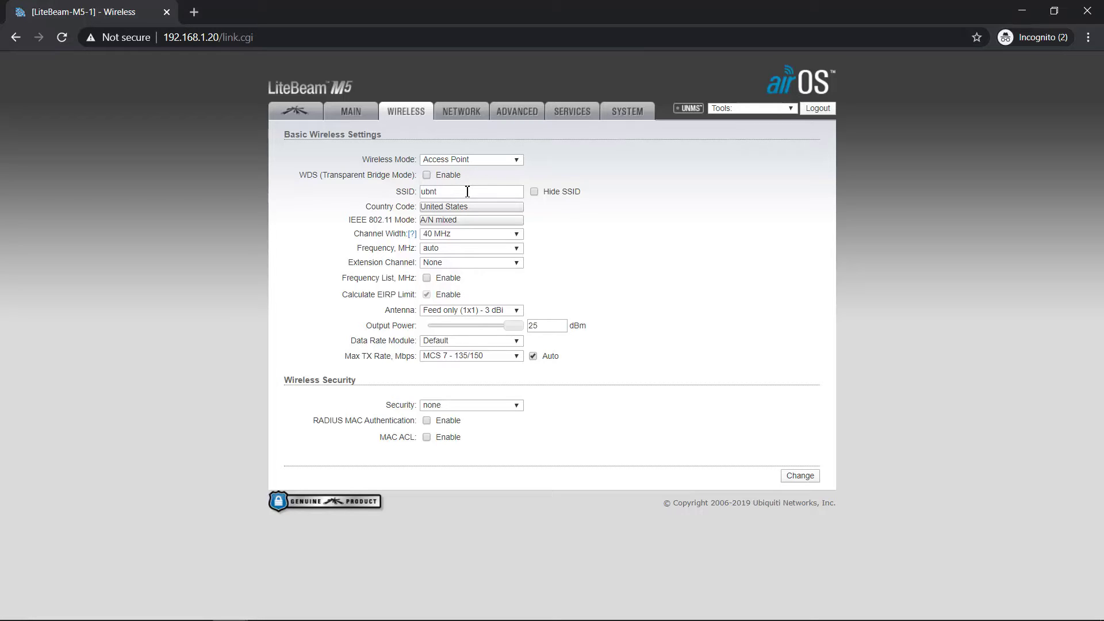
drag(467, 192, 406, 193)
text(BRUTALWAR)
text(123)
Hide the SSID, keeping 40 MHz channel width and auto frequency.
click(530, 207)
click(465, 233)
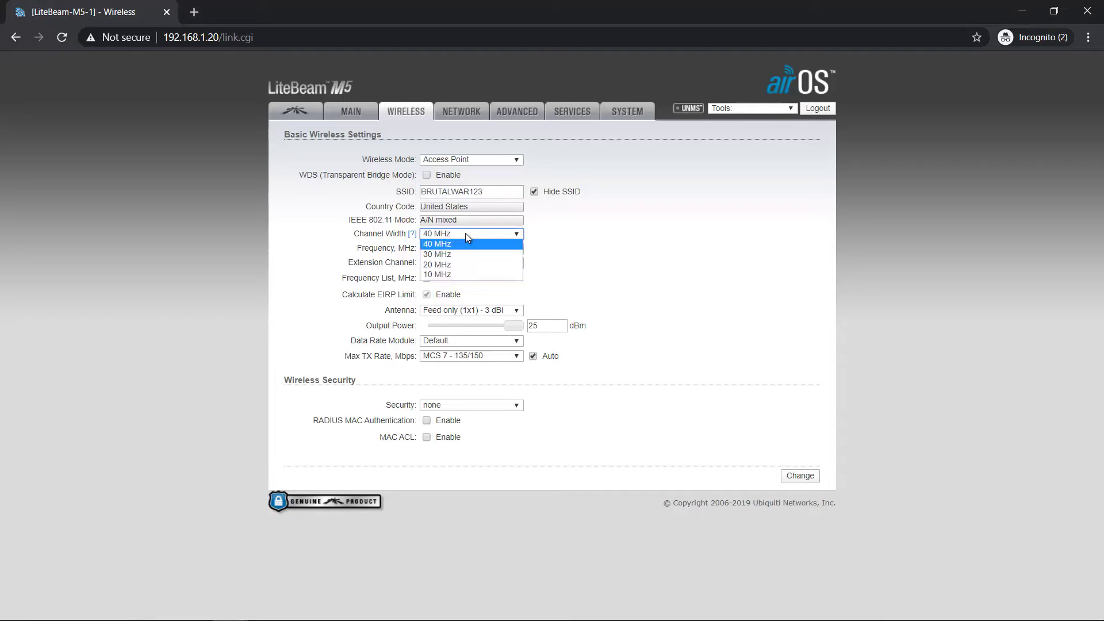
click(465, 233)
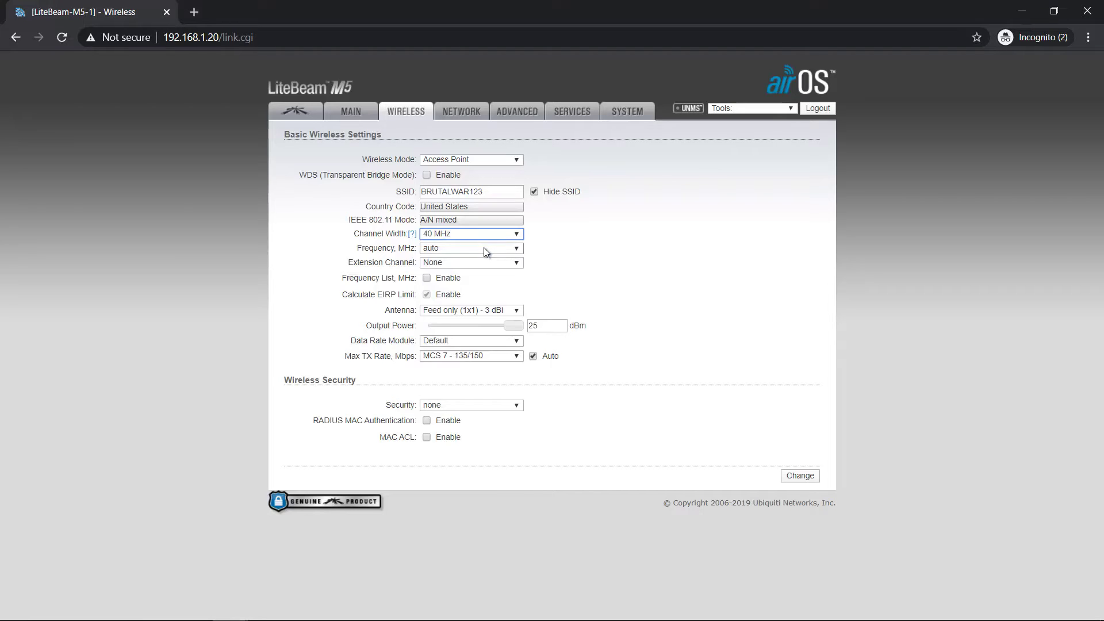
click(485, 247)
click(485, 247)
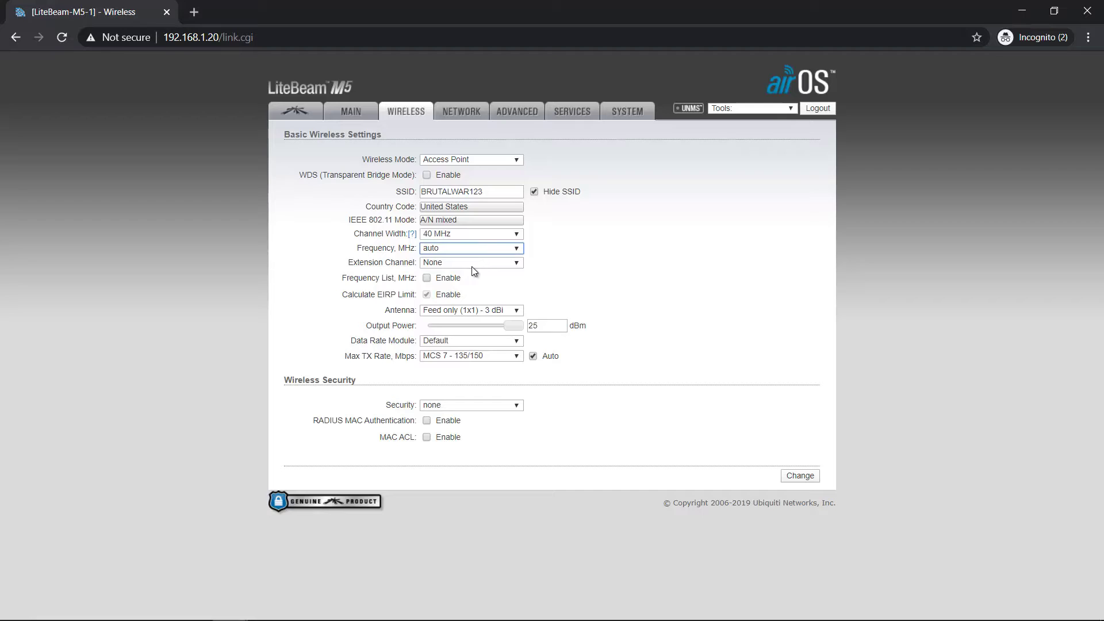
Choose the 11x14 (1x1) - 23 dBi antenna, keeping Default data rate and MCS 7 max TX rate.
click(485, 312)
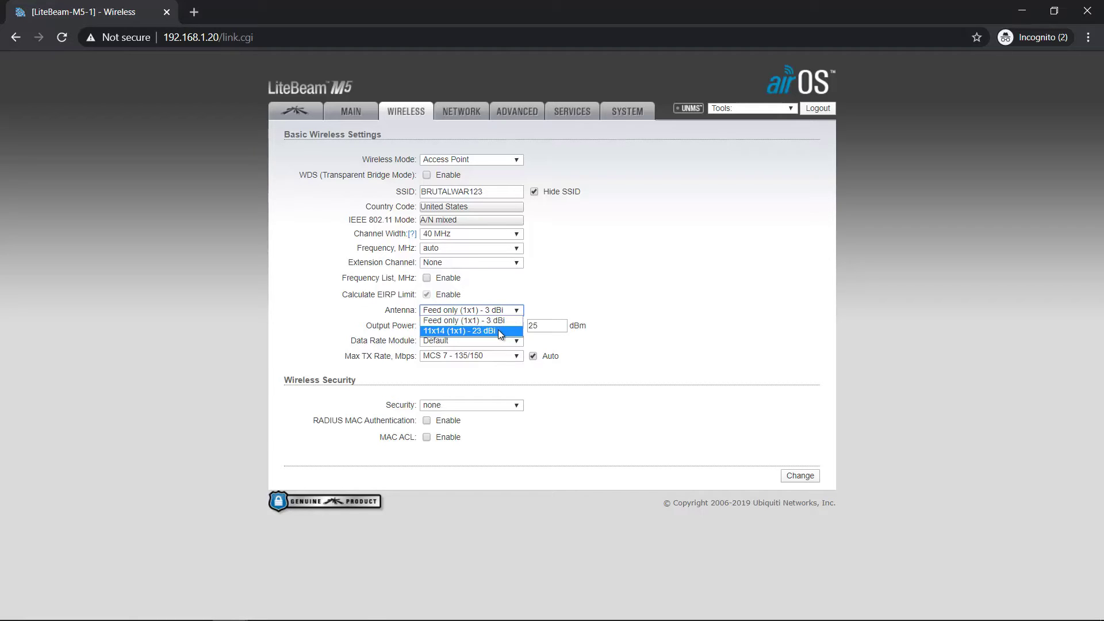
click(498, 329)
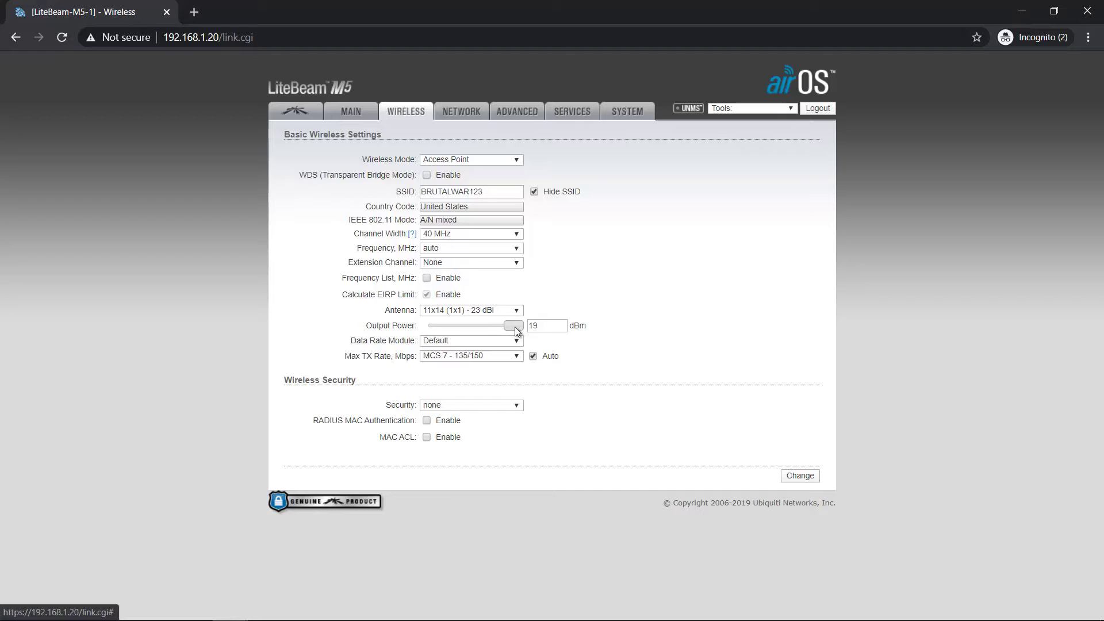
click(475, 342)
click(475, 341)
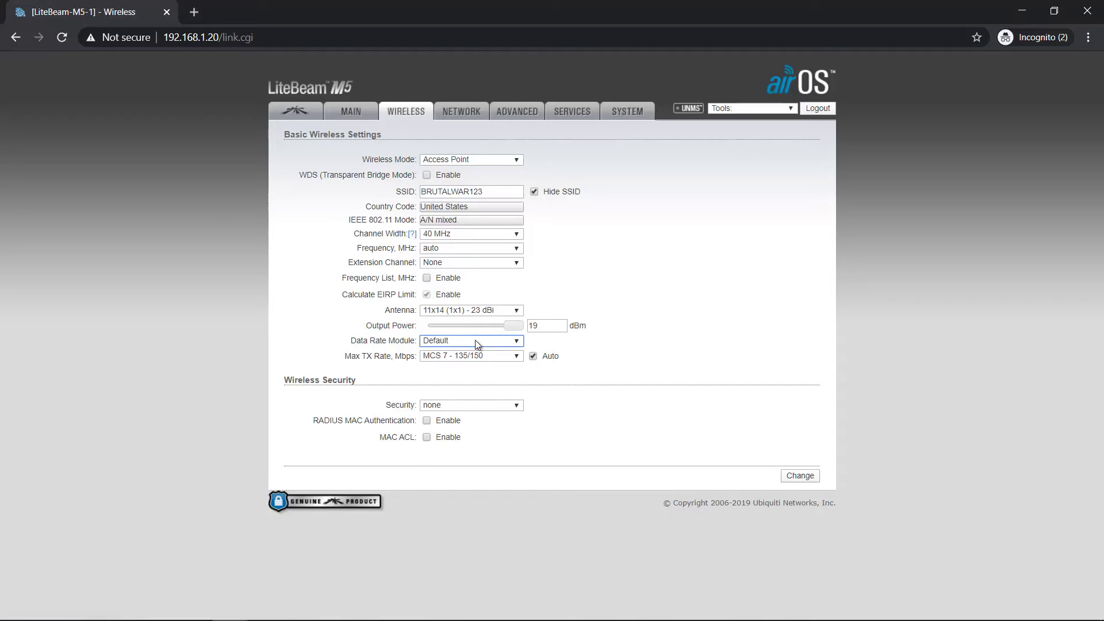
click(491, 356)
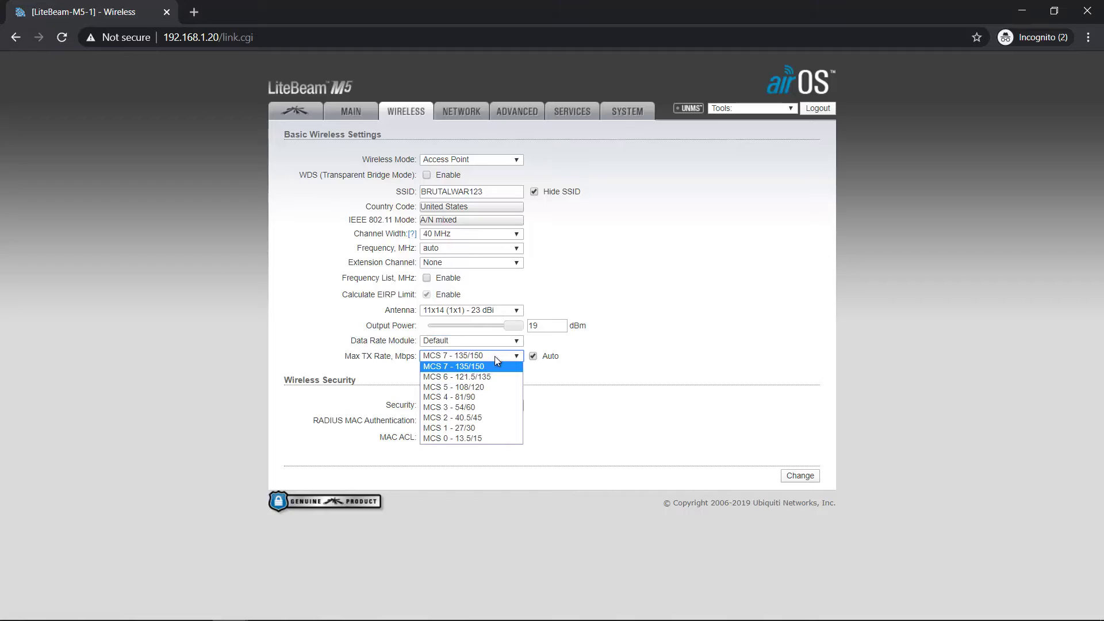
click(490, 355)
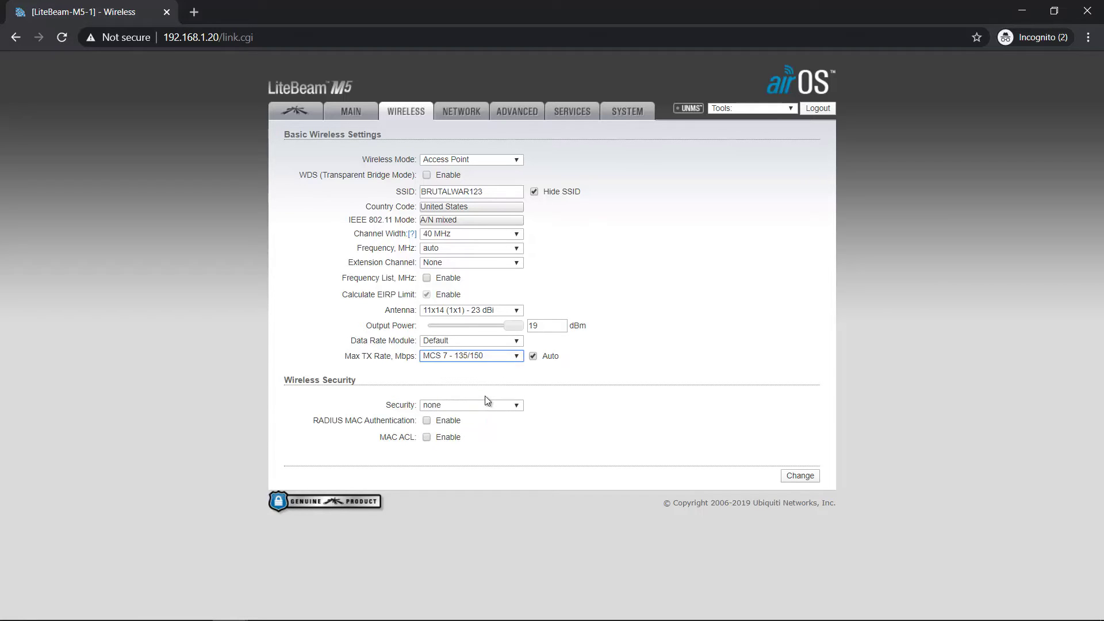
click(461, 407)
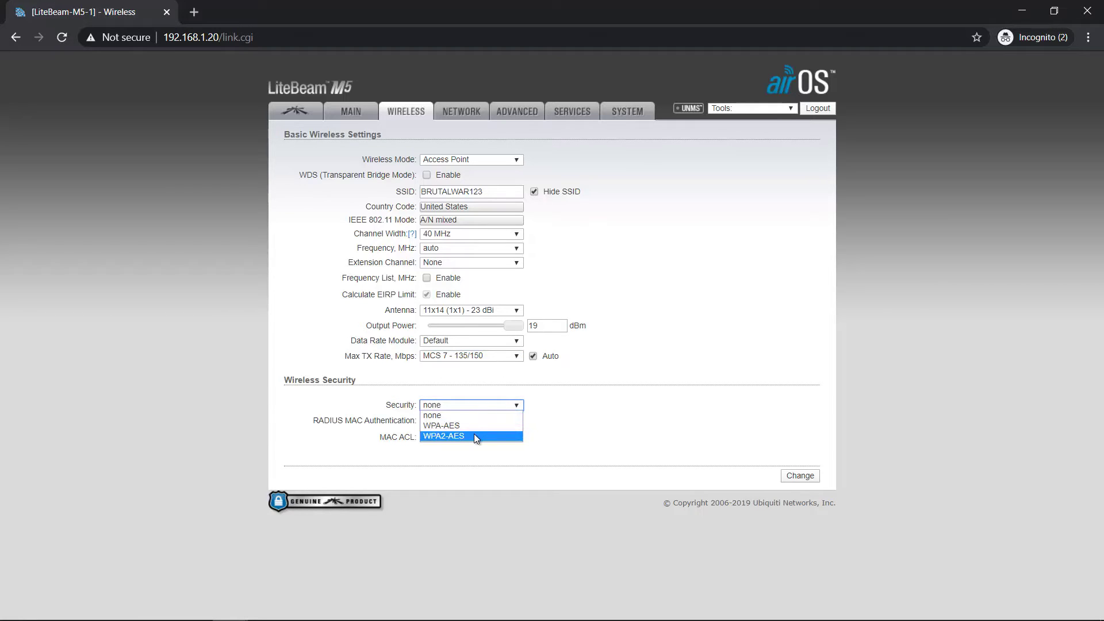
Set wireless security to WPA2-AES with PSK authentication, enter the preshared key, and submit the change.
click(474, 434)
click(448, 422)
click(454, 428)
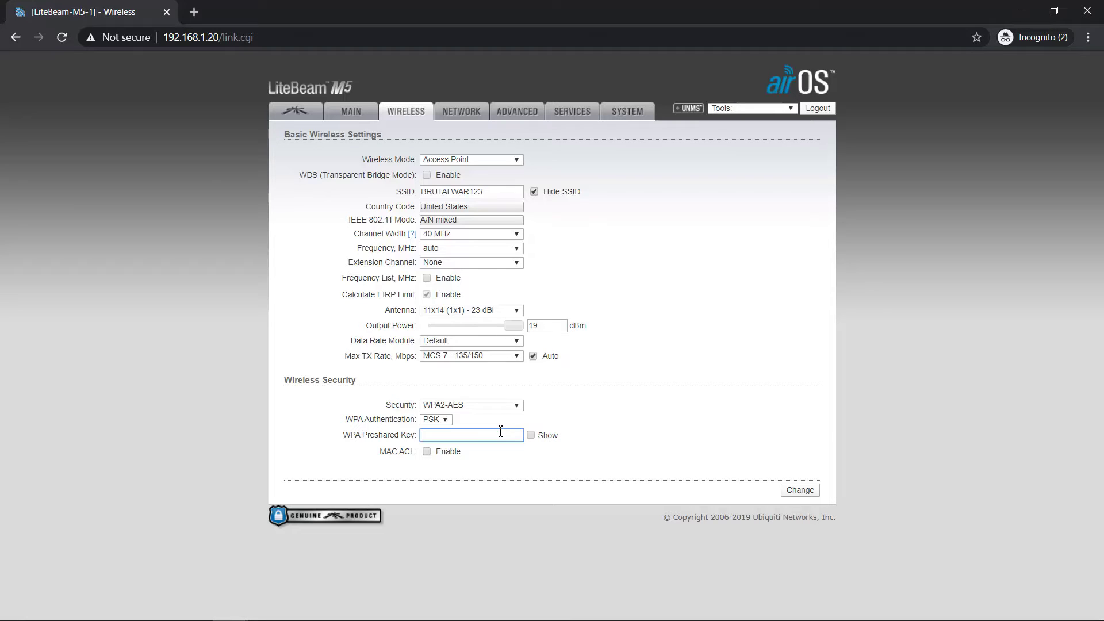
text(••••••)
click(523, 473)
click(800, 491)
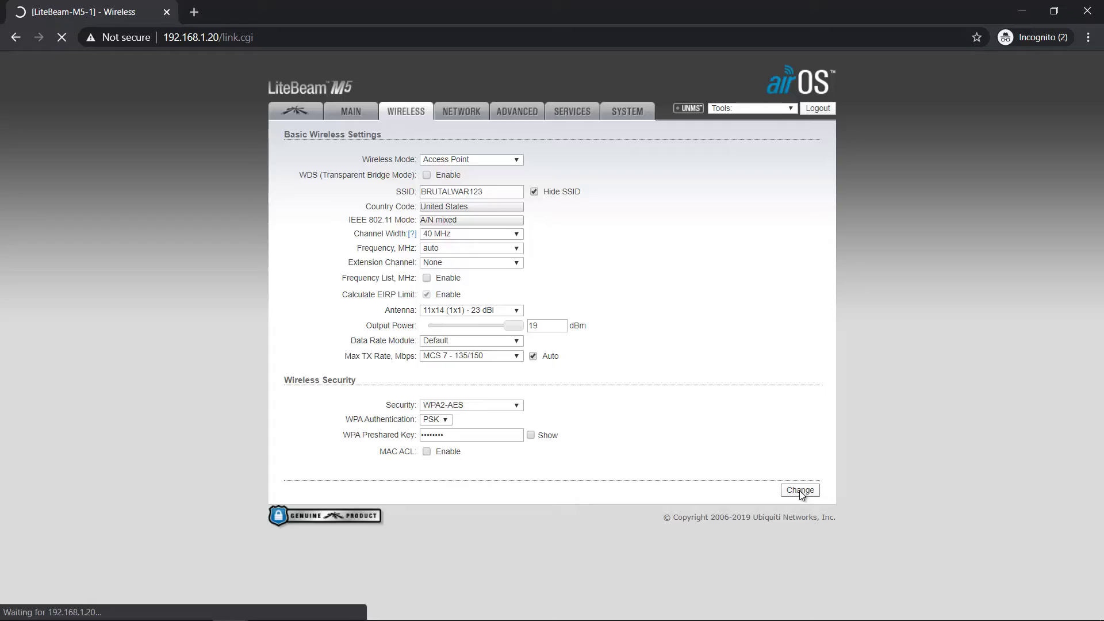
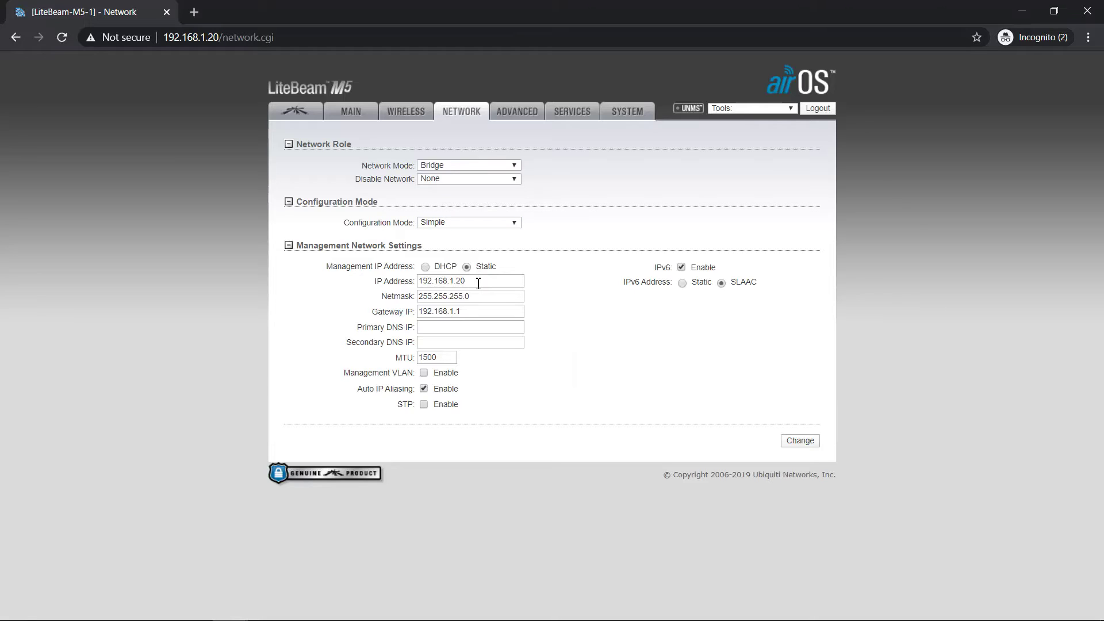
Change the management IP's last octet from 20 to 11 (192.168.1.11) and apply the change.
click(478, 284)
key(shift+Left)
key(shift+Left)
key(shift+Left)
key(shift+Left)
key(shift+Left)
key(shift+Left)
key(shift+Left)
key(shift+Left)
key(shift+Left)
key(shift+Left)
key(shift+Left)
key(shift+Left)
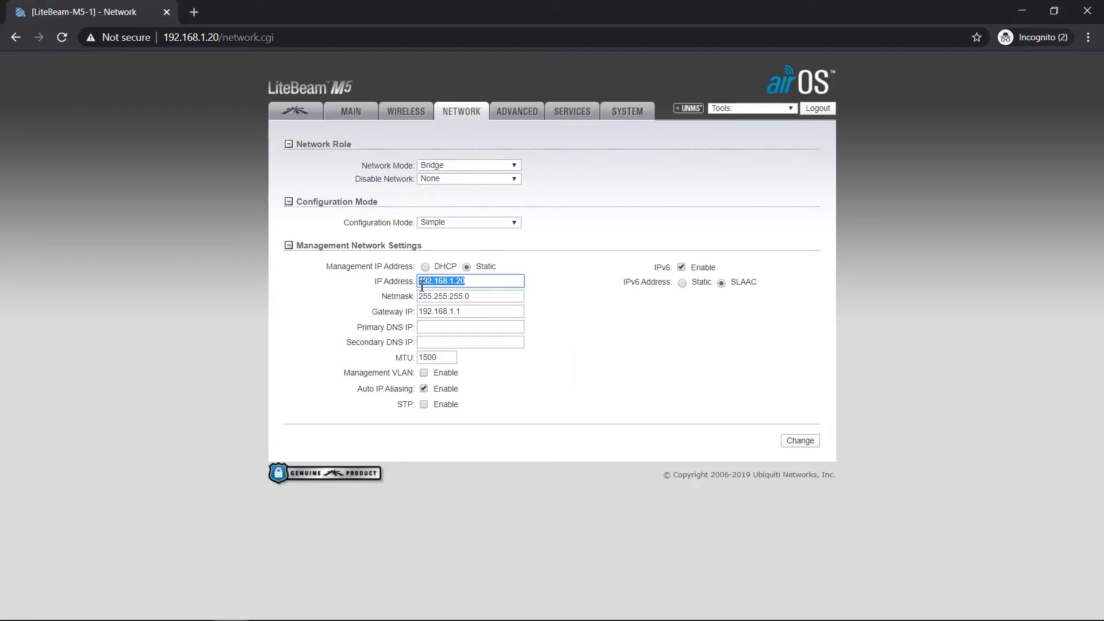
click(478, 281)
key(shift+Left)
key(shift+Left)
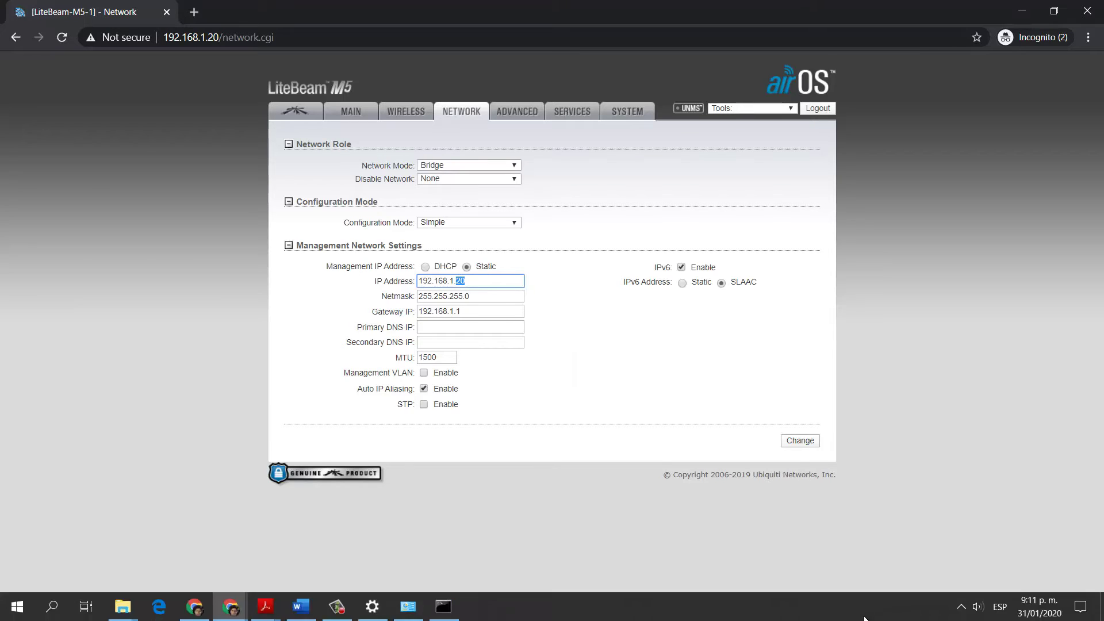
text(11)
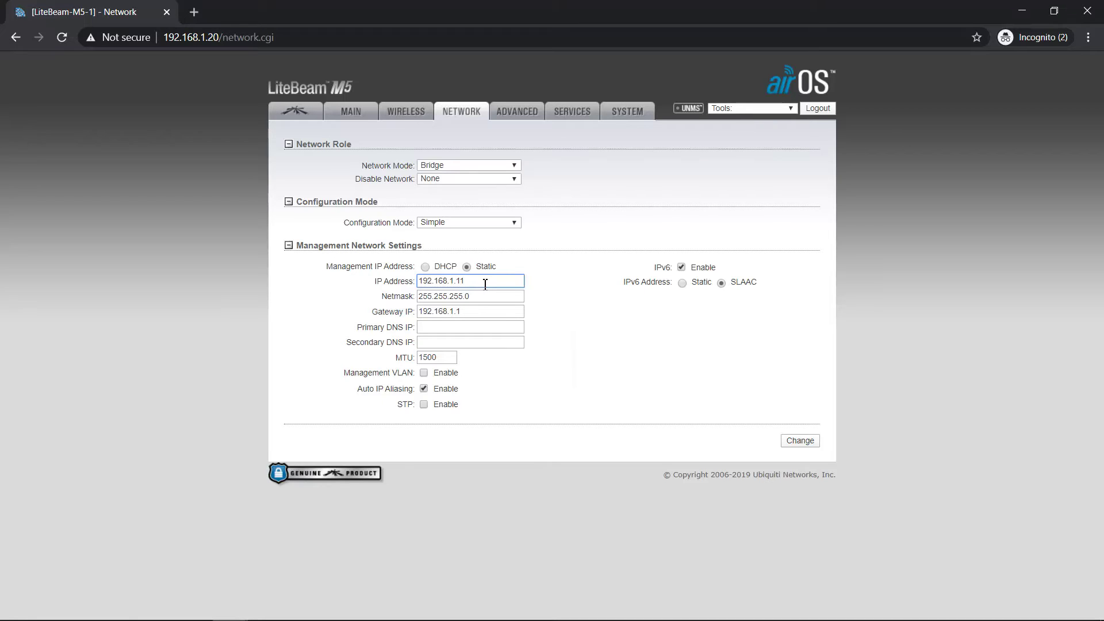
click(796, 443)
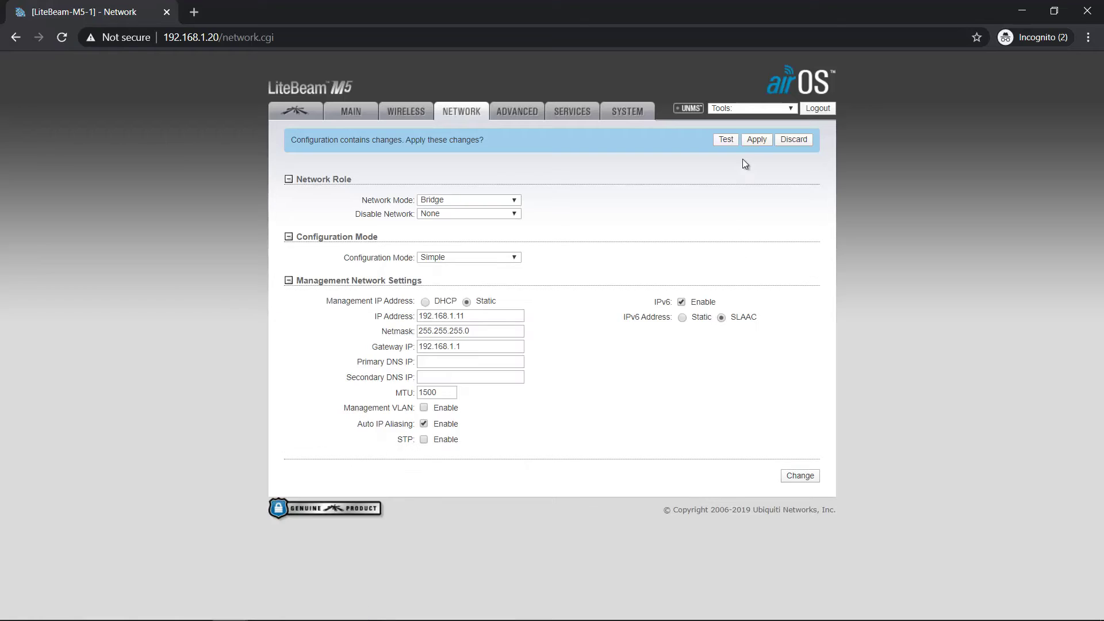
click(753, 139)
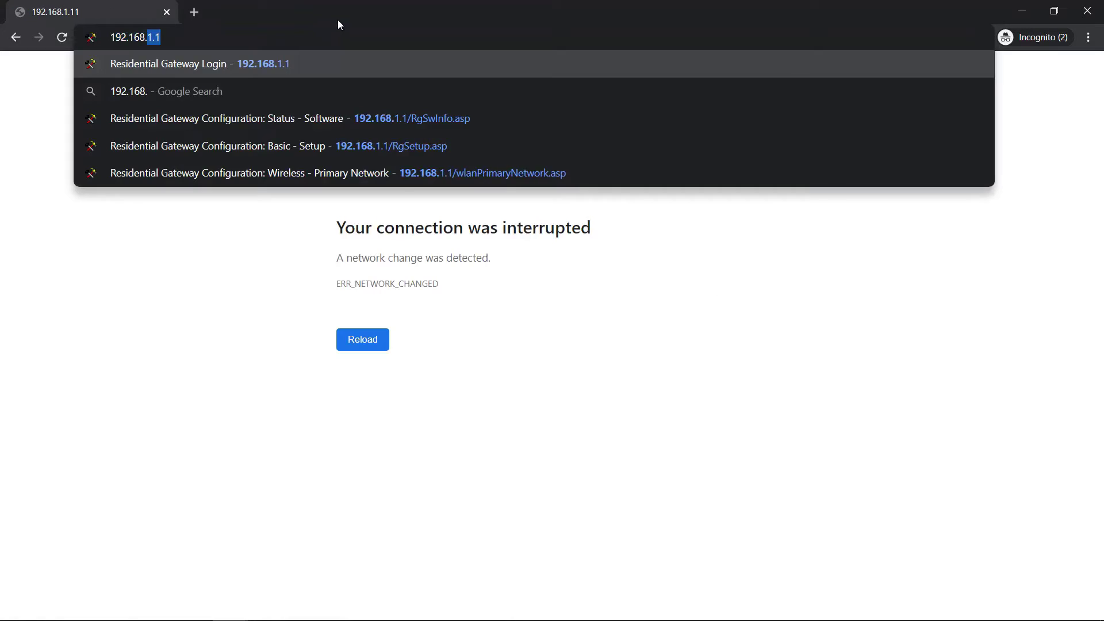
Load 192.168.1.11 in the browser and proceed past the certificate warning.
text(1.11)
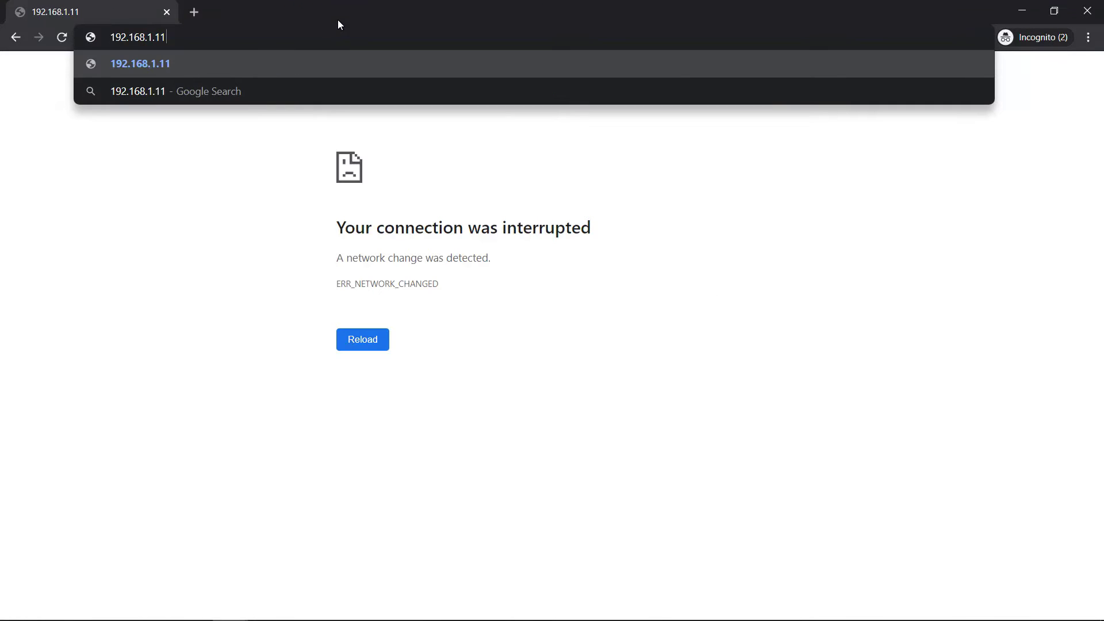
key(Return)
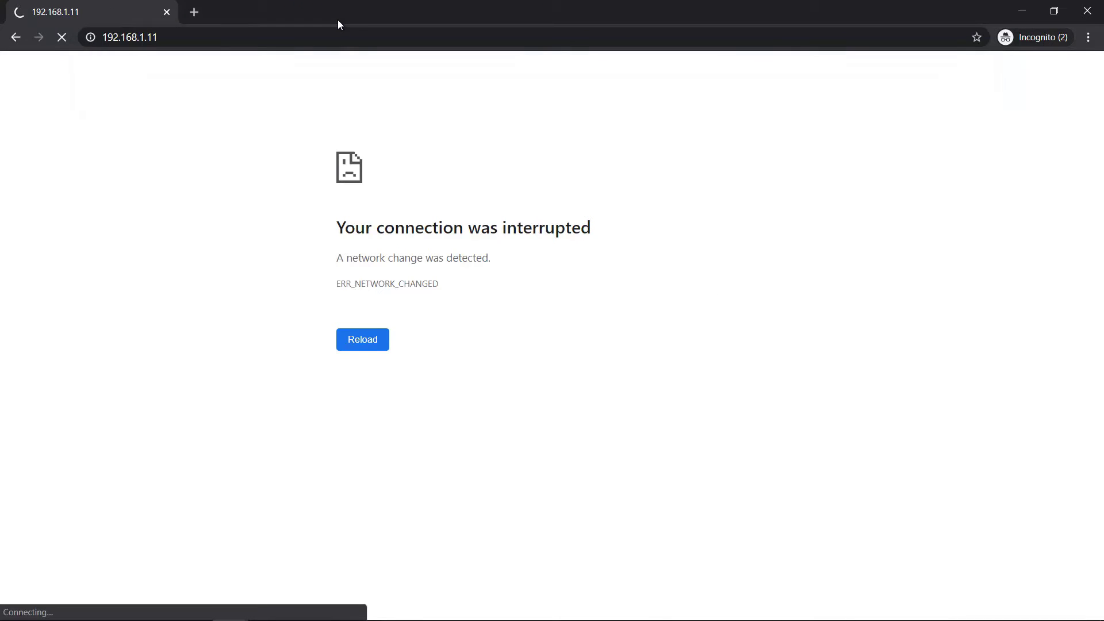
key(F5)
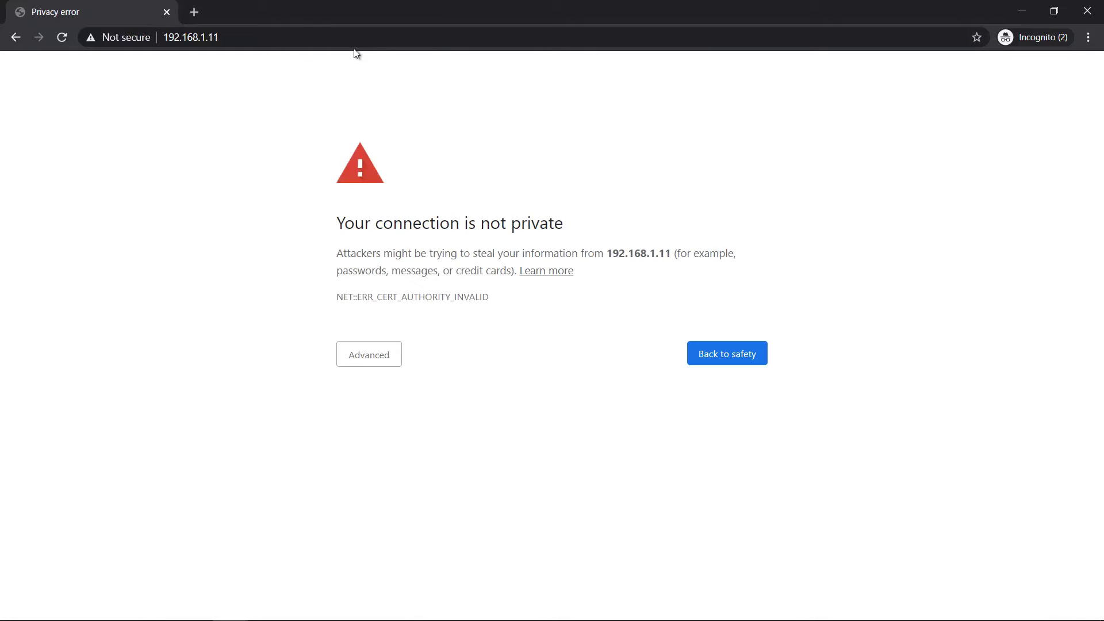
click(365, 363)
click(442, 467)
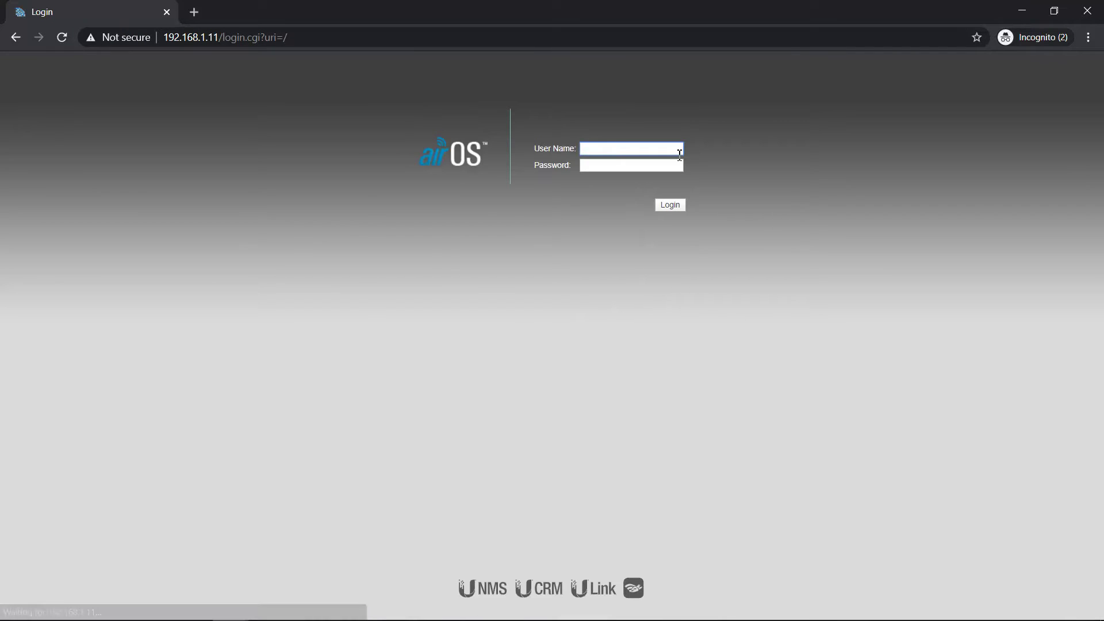
Log in to the radio with the administrator user name and password.
click(617, 155)
text(cromero)
key(Tab)
text(••)
click(668, 216)
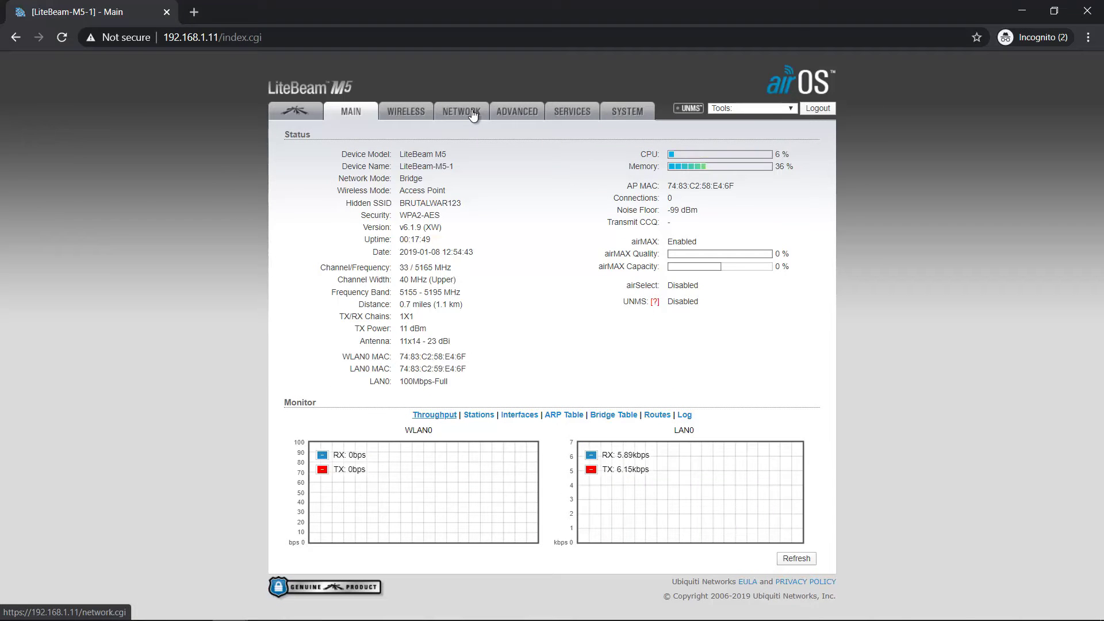
Review the NETWORK, WIRELESS, MAIN and airMAX/airView tabs of LiteBeam-M5-1.
click(464, 114)
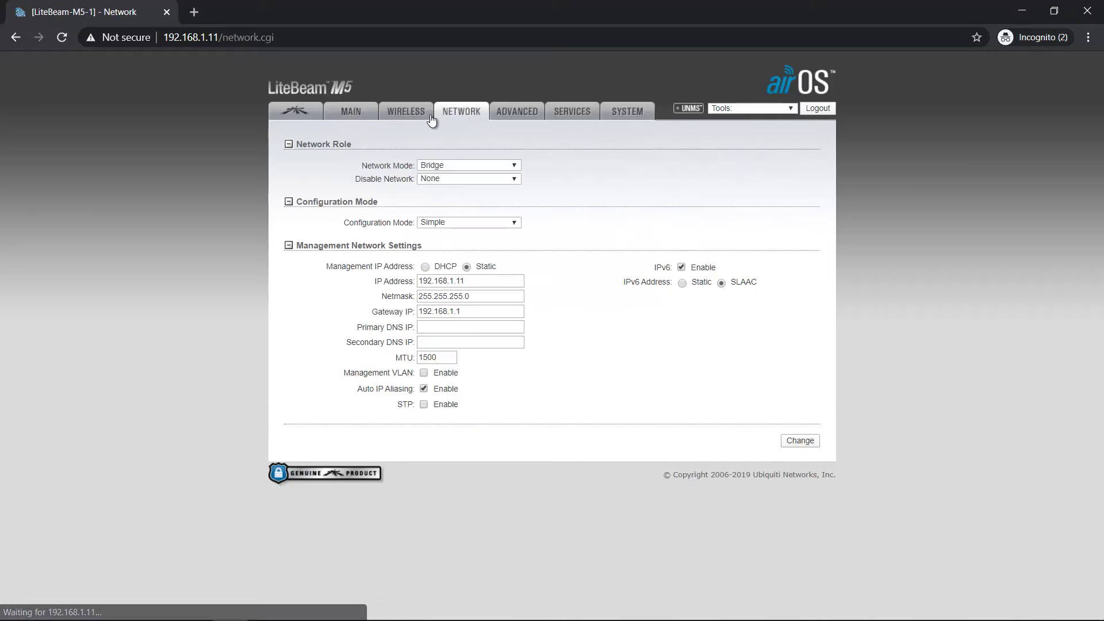
click(406, 115)
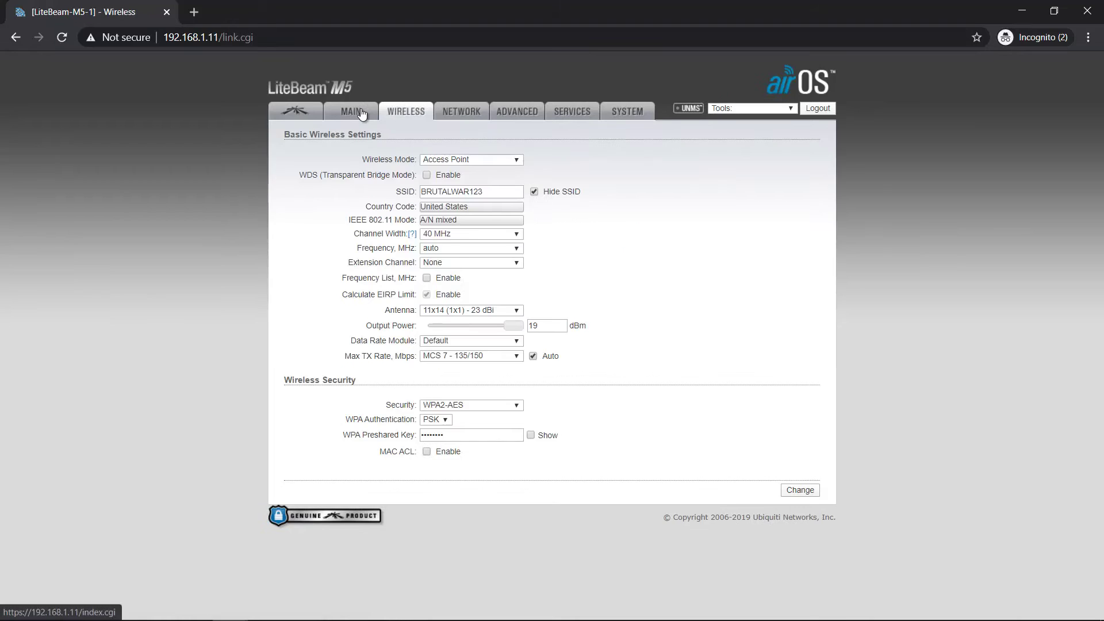
click(361, 113)
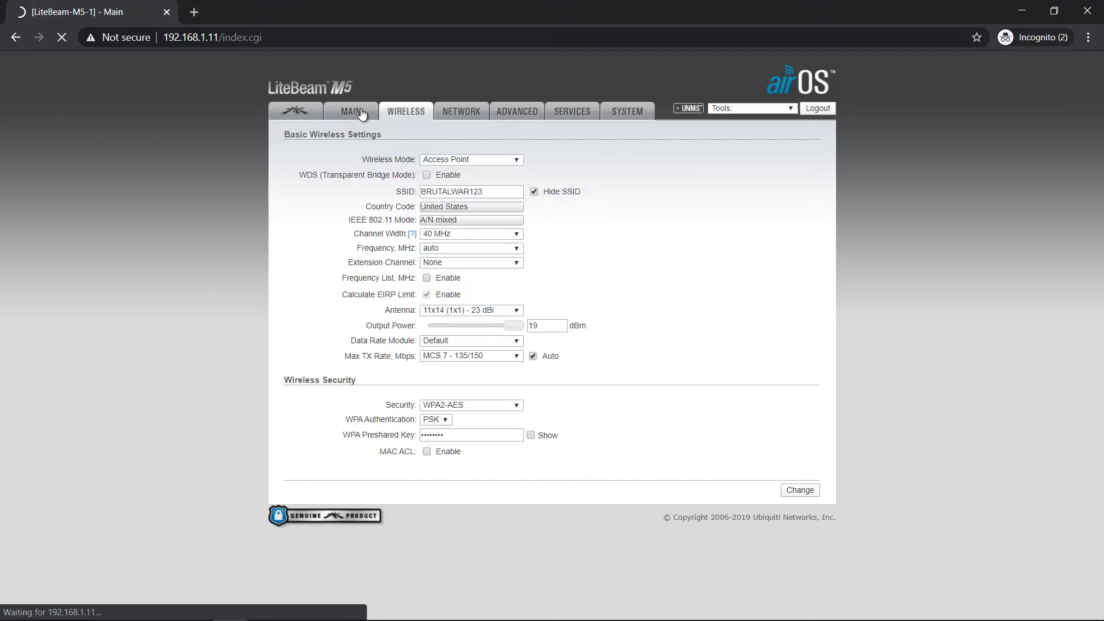
click(314, 114)
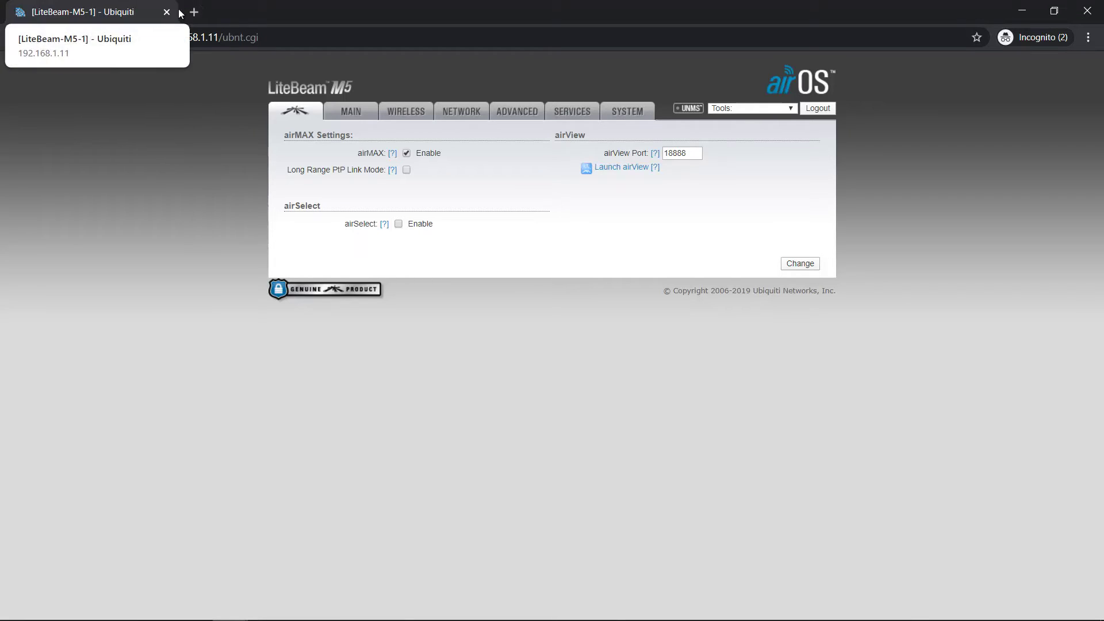
Open a new browser tab and rerun ping 192.168.1.20 in Command Prompt.
click(195, 12)
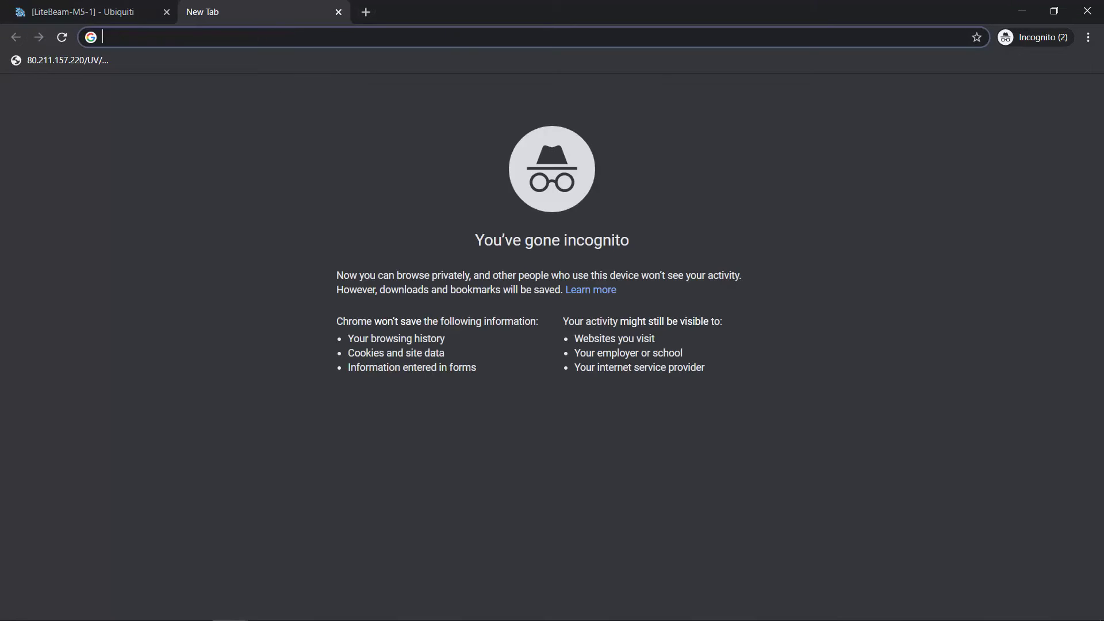
click(446, 607)
click(458, 396)
key(Escape)
key(Up)
key(Up)
key(Return)
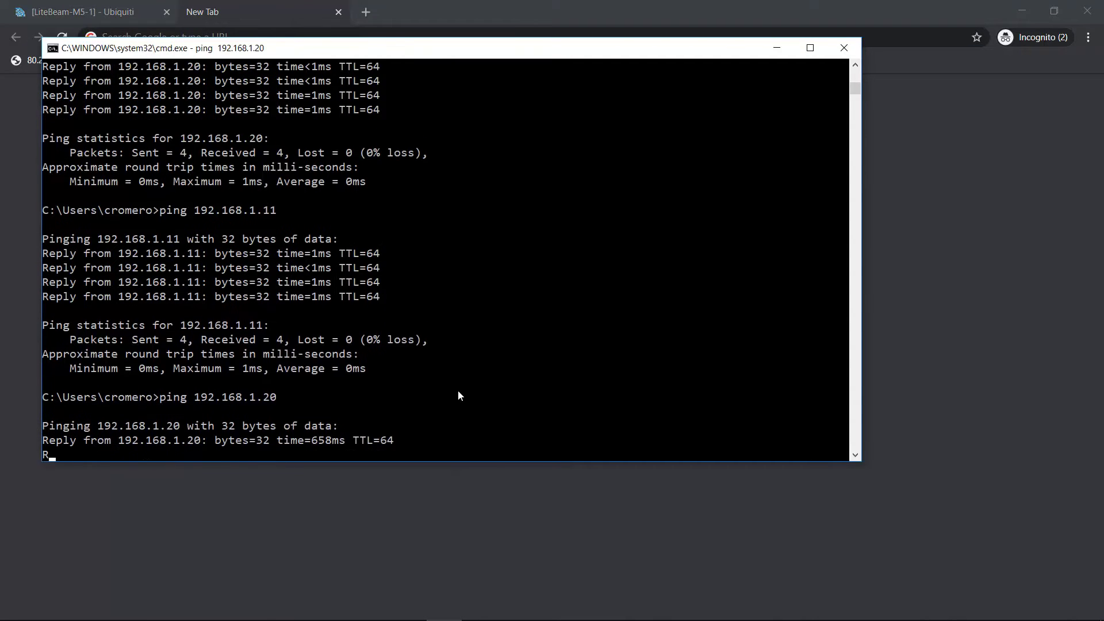
Back in the new tab, start typing the radio's address in the address bar.
click(238, 6)
text(1922.1)
key(BackSpace)
key(BackSpace)
key(BackSpace)
Load the address 192.168.1.1 in the new tab.
key(Up)
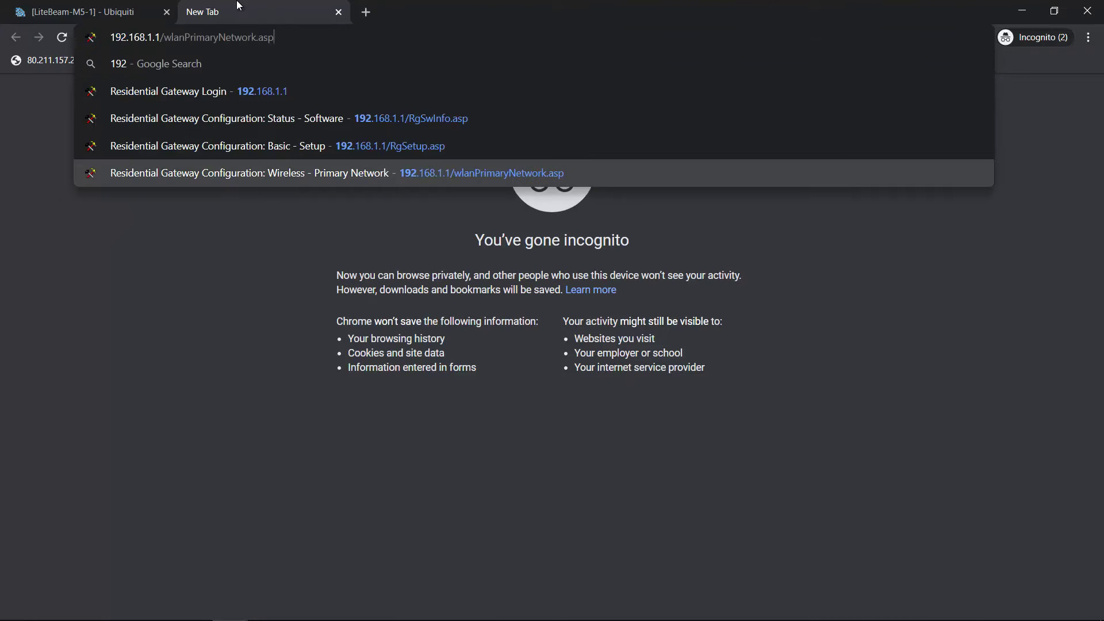
key(BackSpace)
key(BackSpace)
key(BackSpace)
key(BackSpace)
key(BackSpace)
key(BackSpace)
key(BackSpace)
key(BackSpace)
key(BackSpace)
key(BackSpace)
key(BackSpace)
key(BackSpace)
key(BackSpace)
key(BackSpace)
key(BackSpace)
key(BackSpace)
key(BackSpace)
key(BackSpace)
key(BackSpace)
key(BackSpace)
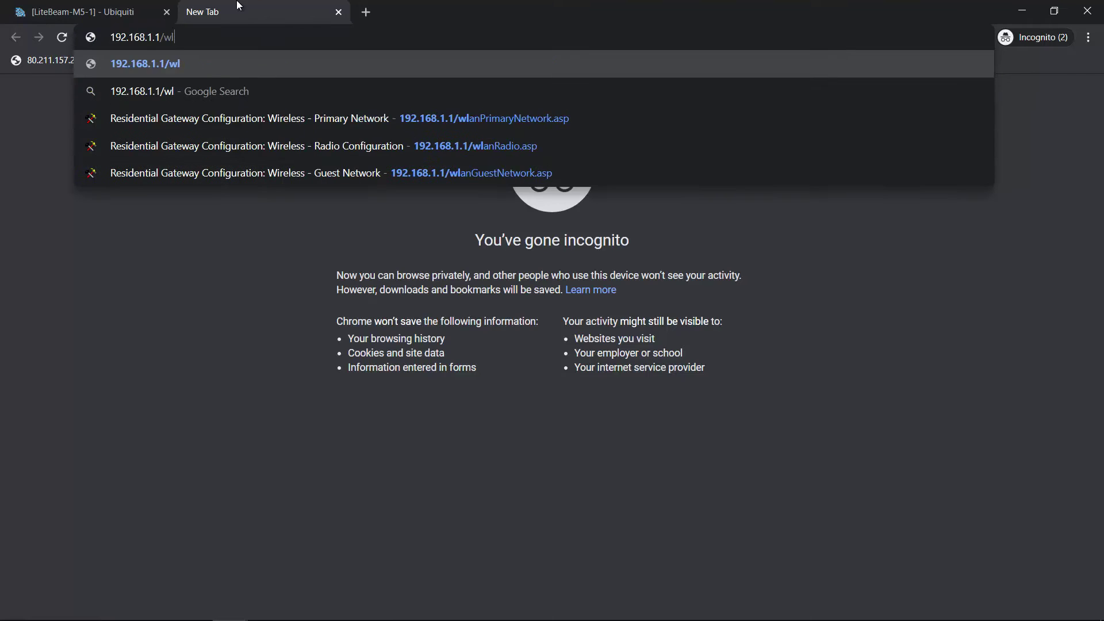
text(1)
key(BackSpace)
text(1)
key(Return)
Load 192.168.1.20 instead and proceed past the certificate warning.
mouse_move(443, 619)
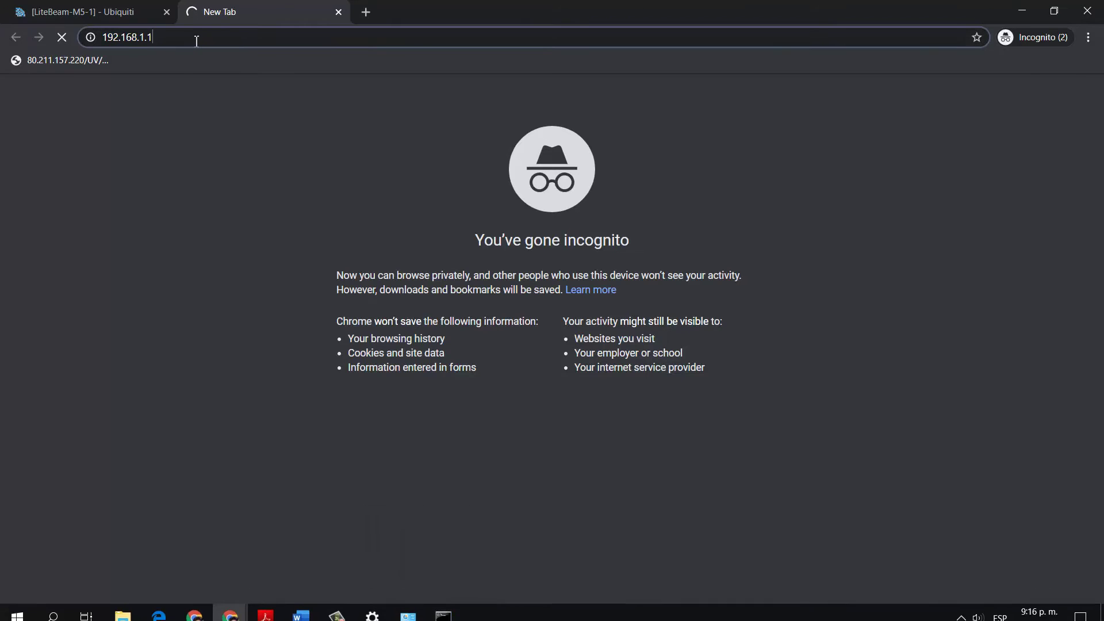
key(BackSpace)
text(1)
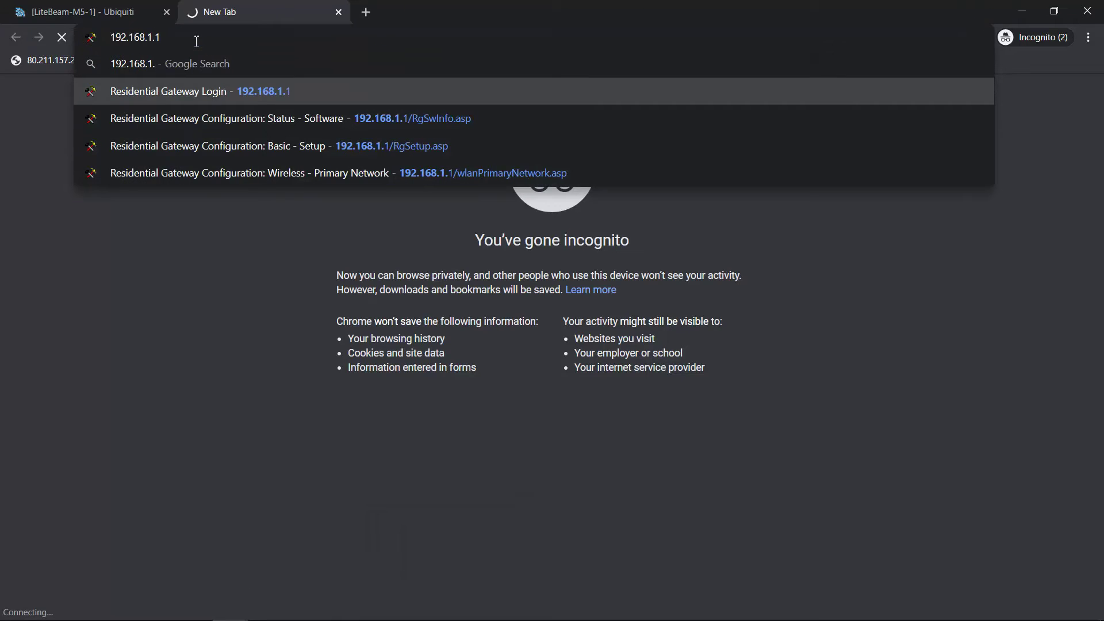
key(BackSpace)
text(20)
key(Return)
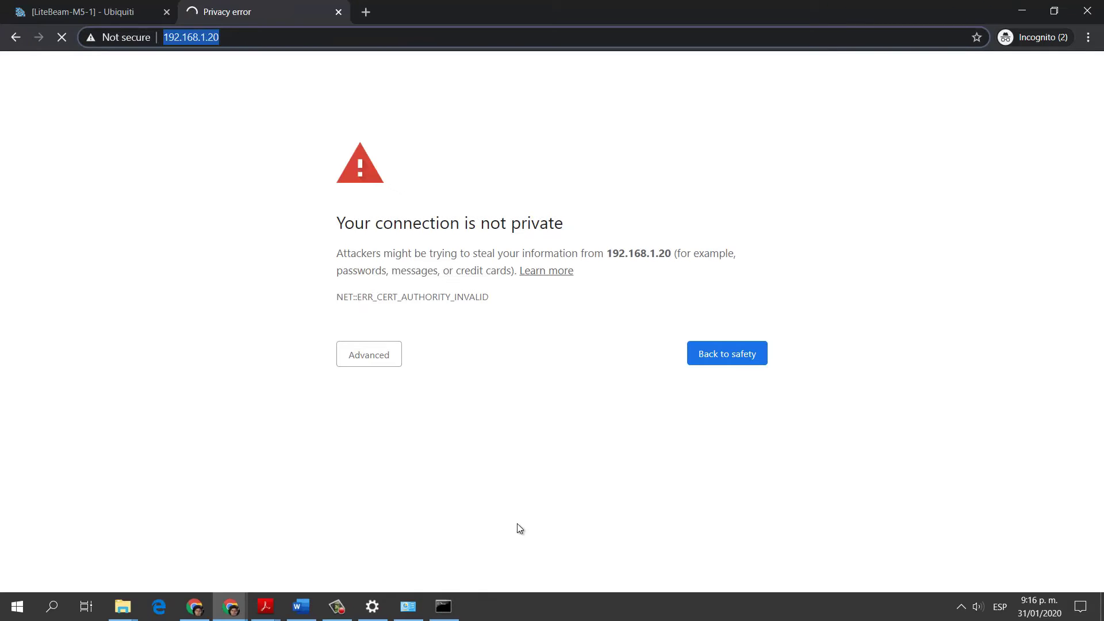
click(377, 361)
click(414, 466)
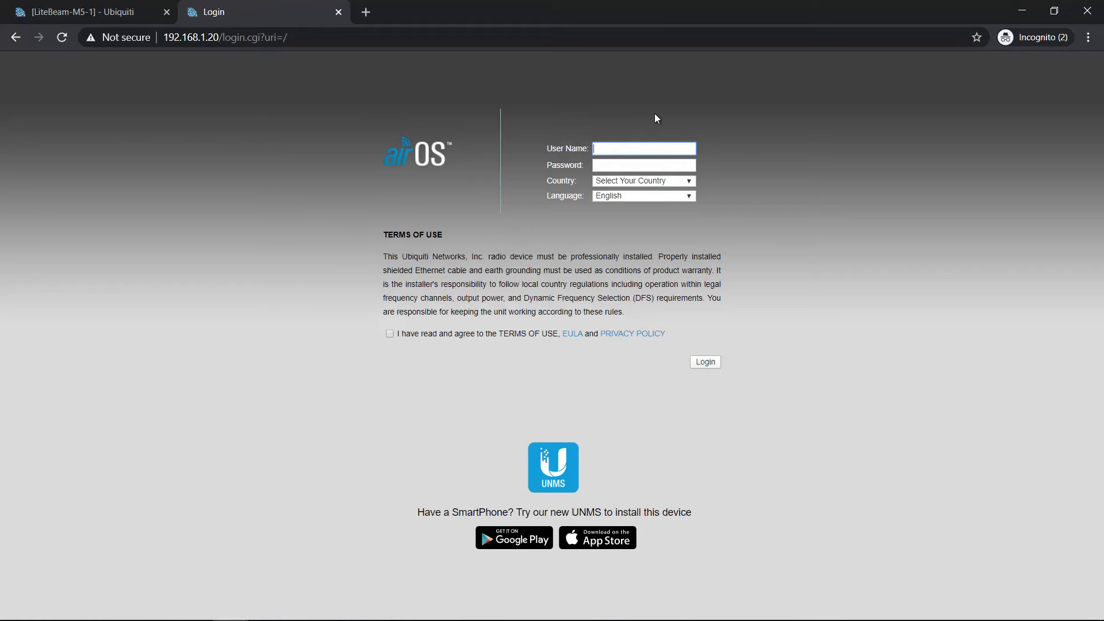
Log in to 192.168.1.20 with the default credentials and United States as country, then view System.
key(Tab)
key(Tab)
click(677, 182)
scroll(633, 329, down, 20)
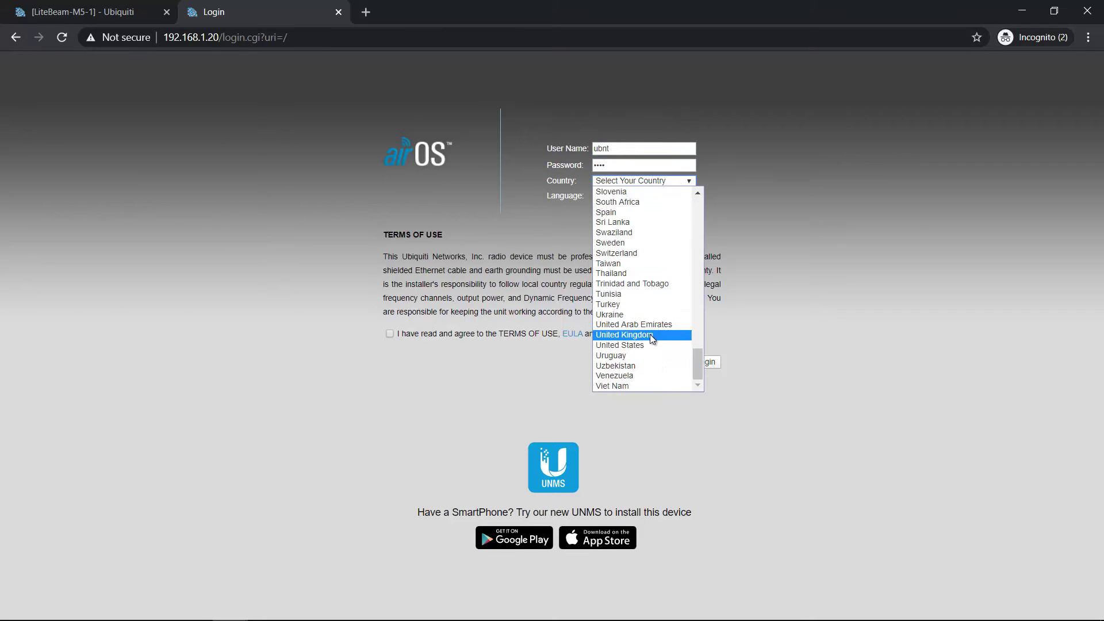
click(655, 345)
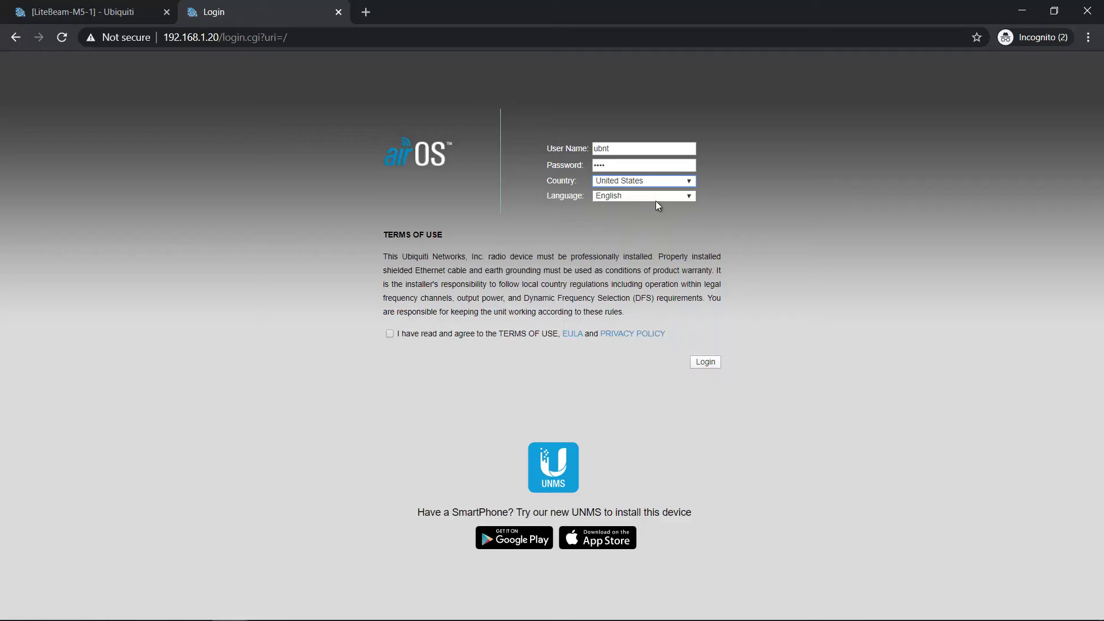
click(702, 363)
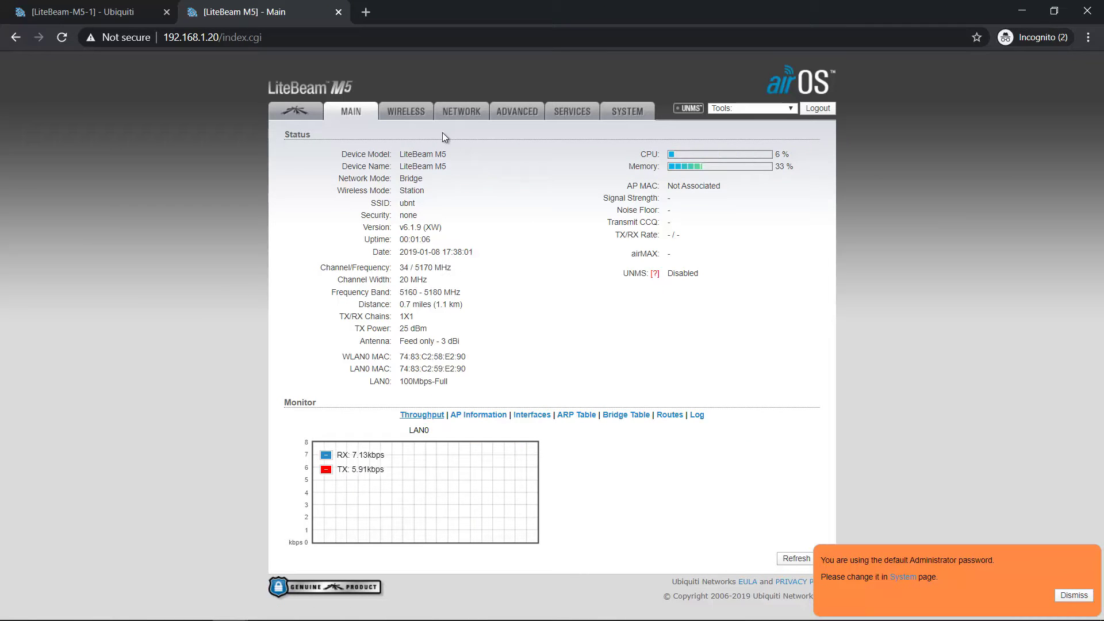
click(627, 112)
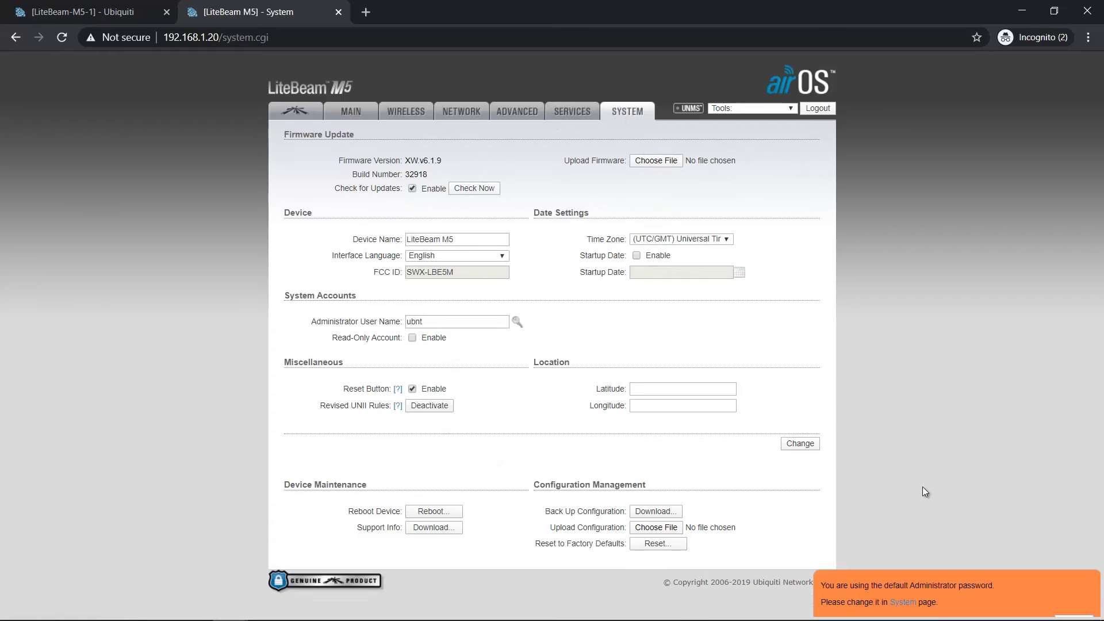
Rename the device to LiteBeam-M5-2 and set the time zone to Eastern Standard Time.
click(1068, 598)
click(487, 241)
key(Left)
key(Left)
key(BackSpace)
text(-)
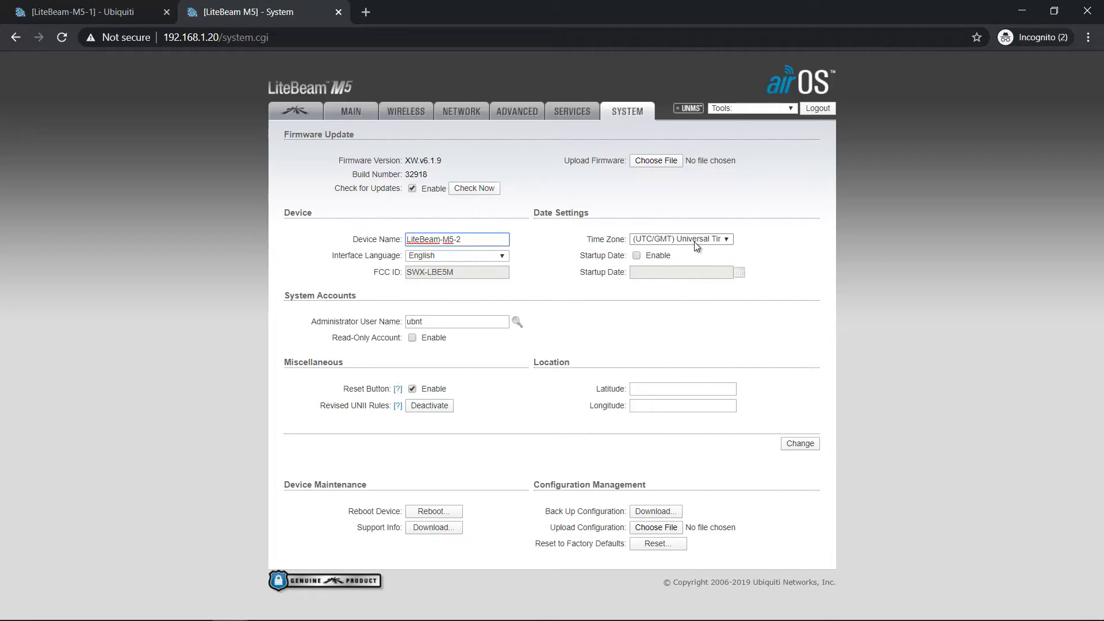
click(650, 240)
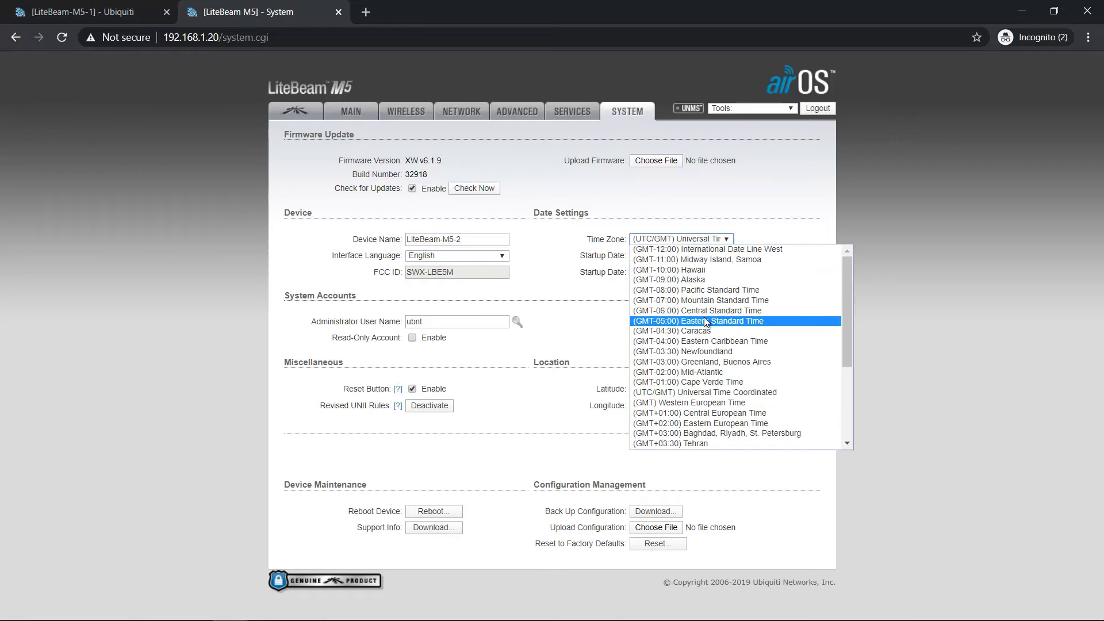
click(688, 321)
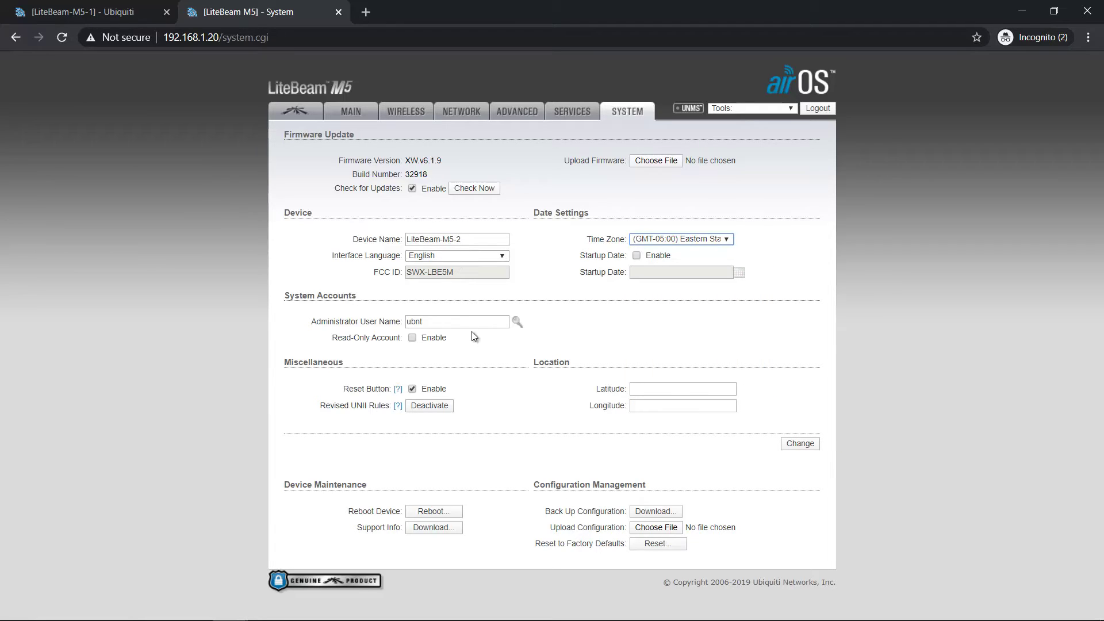
Replace the administrator user name, enter a new password, and submit the change.
drag(446, 326, 389, 321)
text(cromerd)
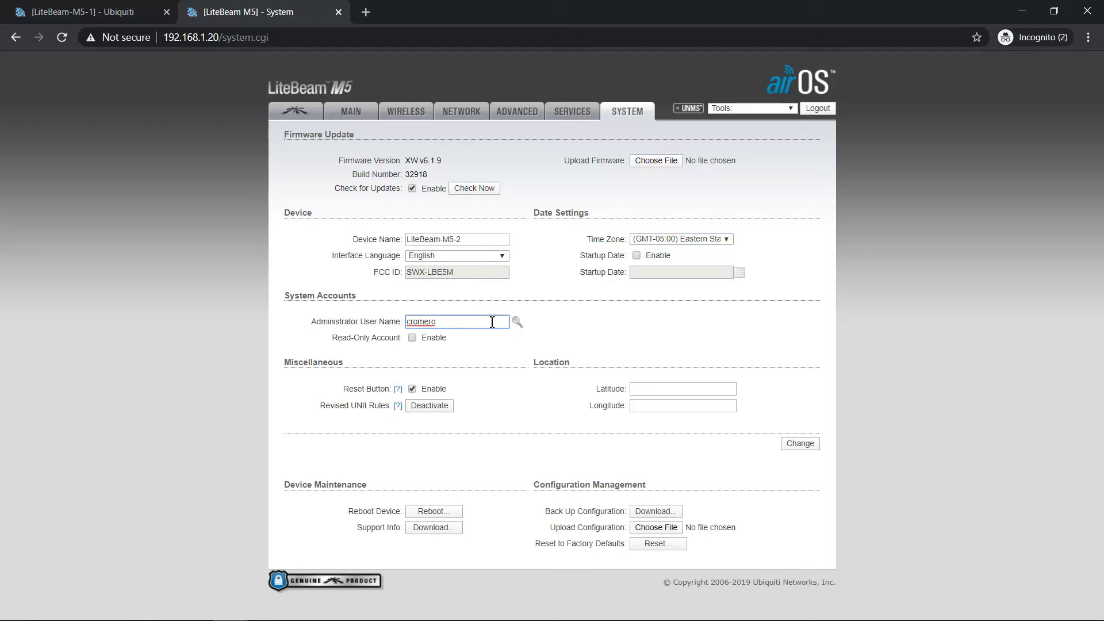
key(Tab)
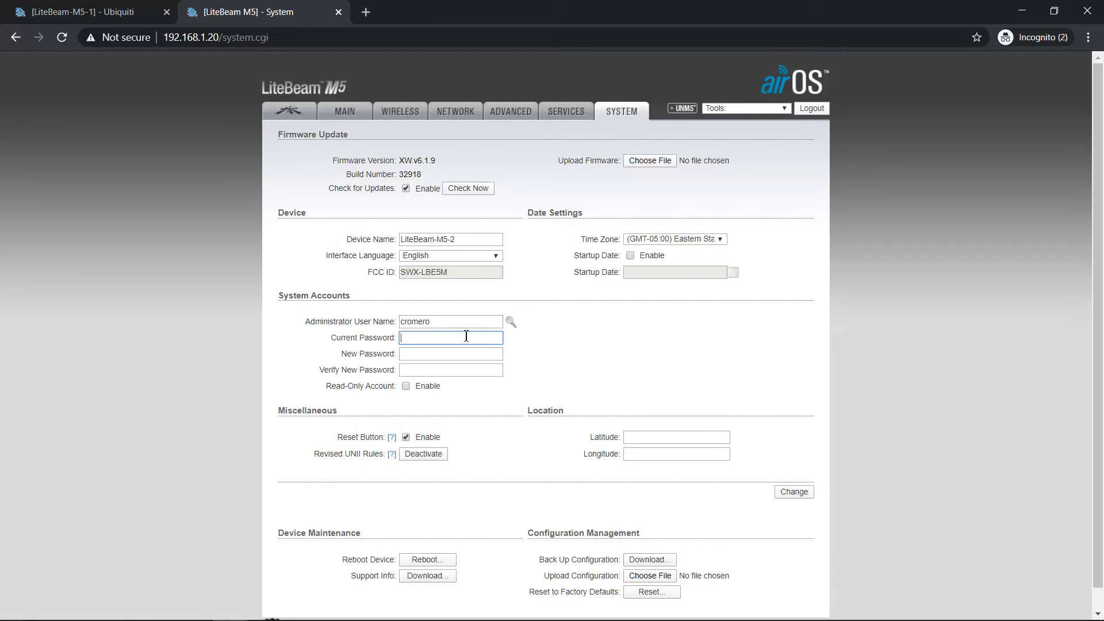
key(Tab)
text(•••••••••••)
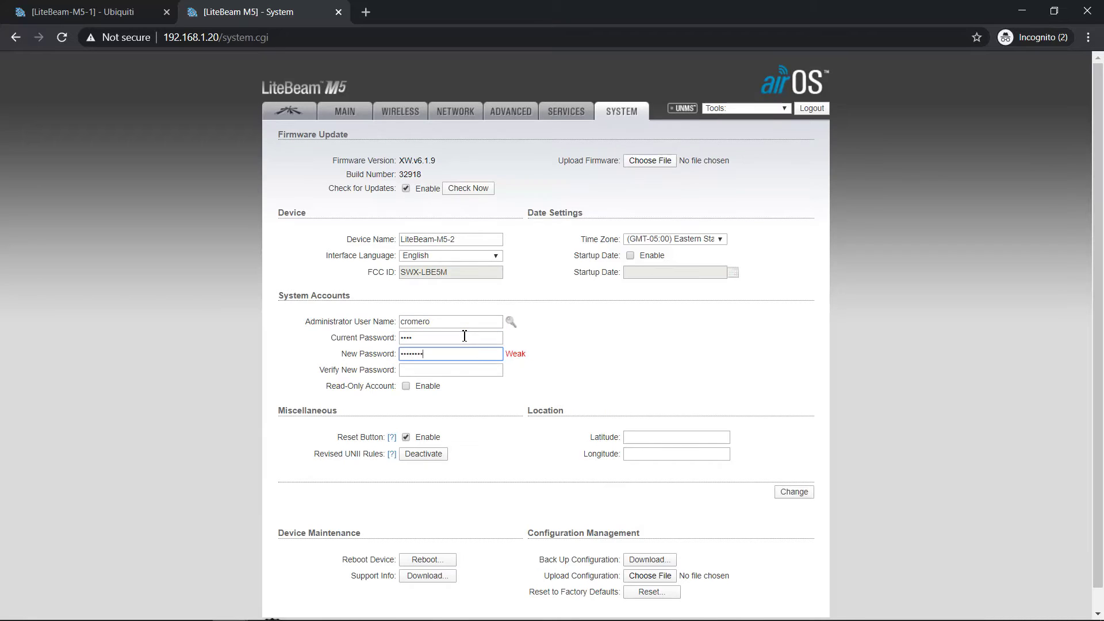
key(Tab)
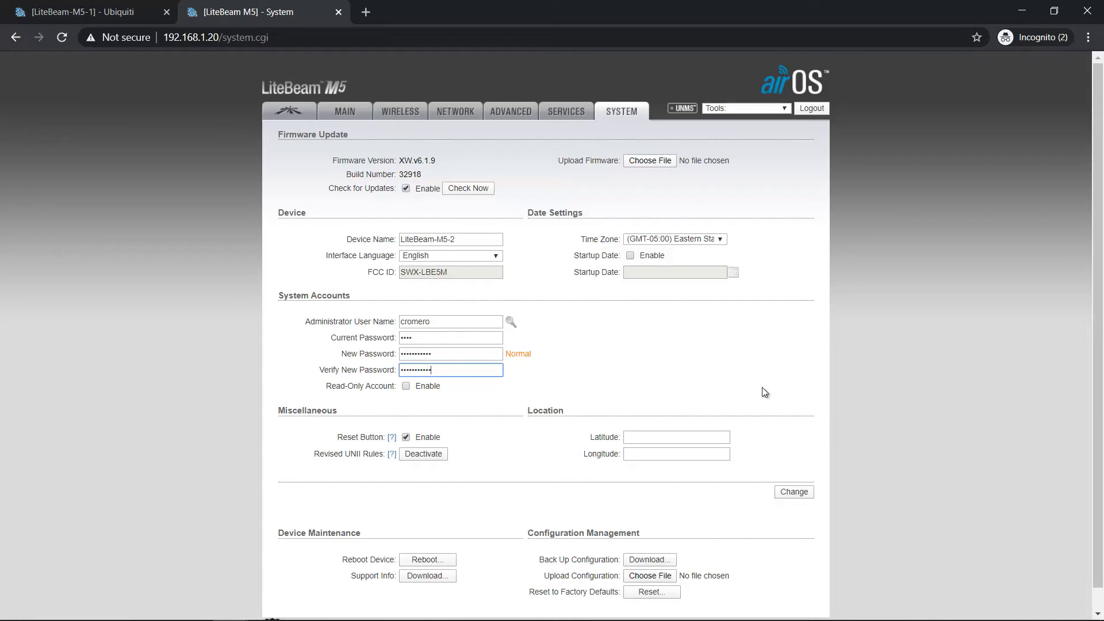
click(805, 492)
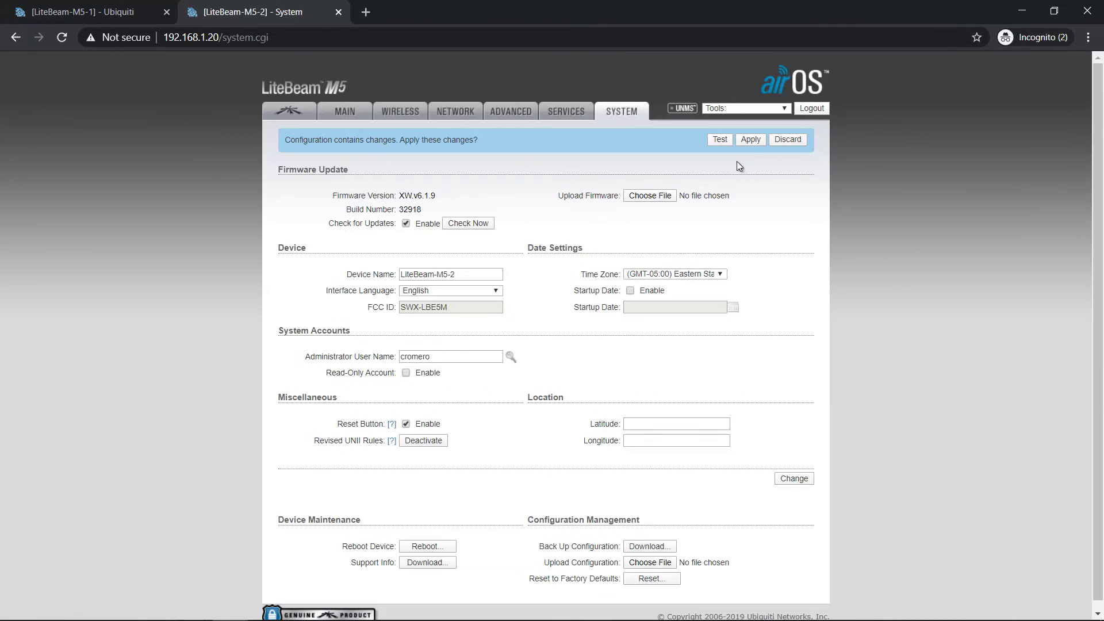
Apply the pending changes and reload the radio by trimming the address to 192.168.1.20.
click(750, 140)
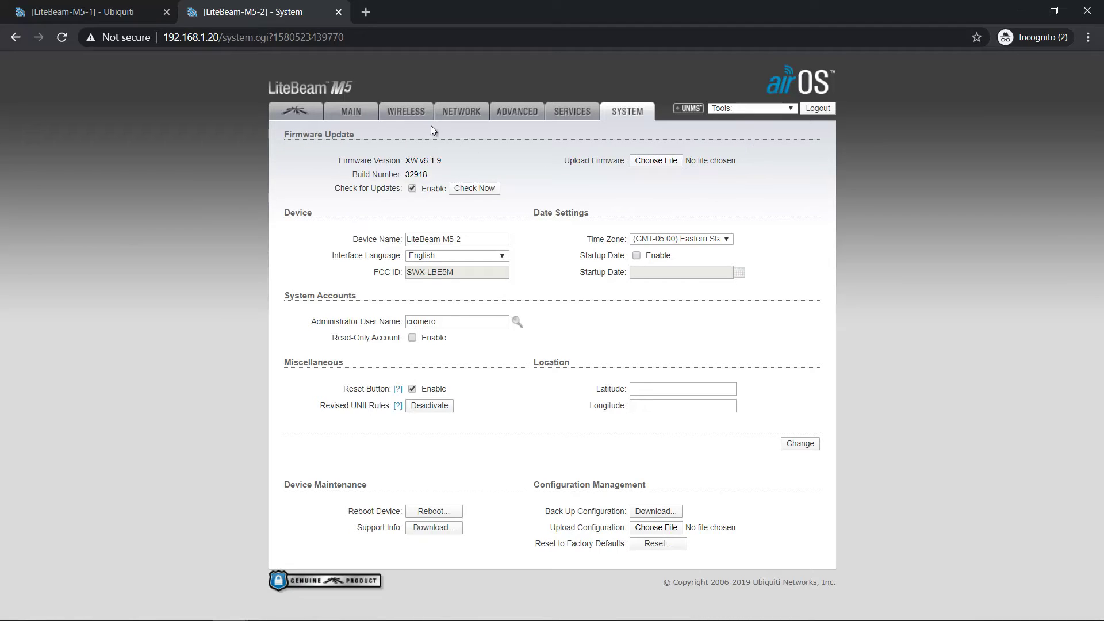
click(410, 114)
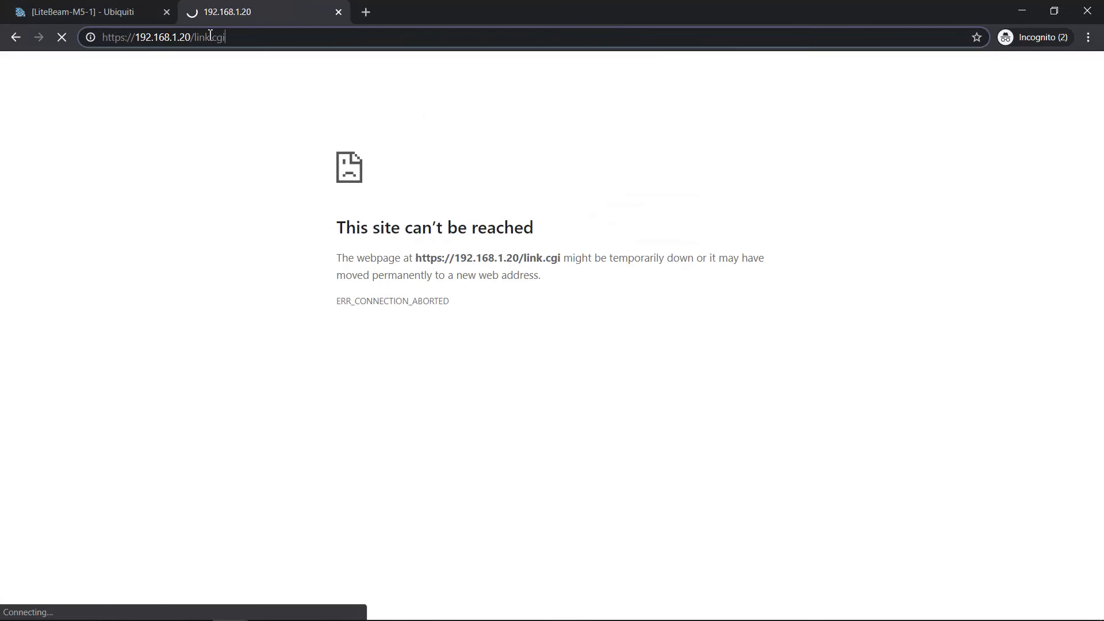
click(210, 37)
key(BackSpace)
key(BackSpace)
key(BackSpace)
key(BackSpace)
key(BackSpace)
key(BackSpace)
key(BackSpace)
key(BackSpace)
key(BackSpace)
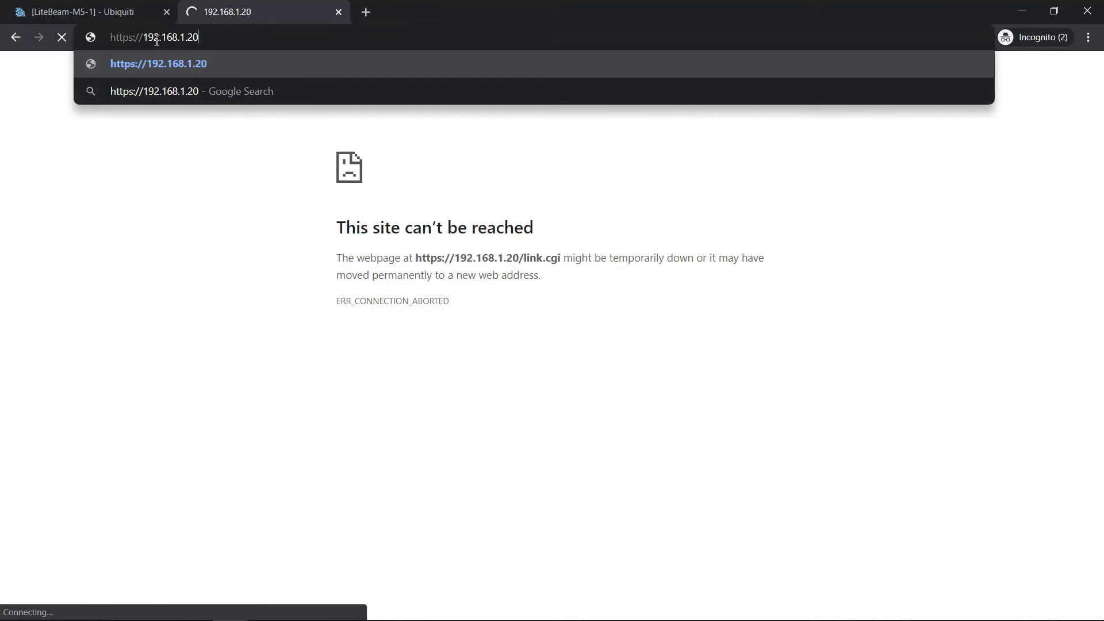
drag(142, 37, 109, 37)
key(BackSpace)
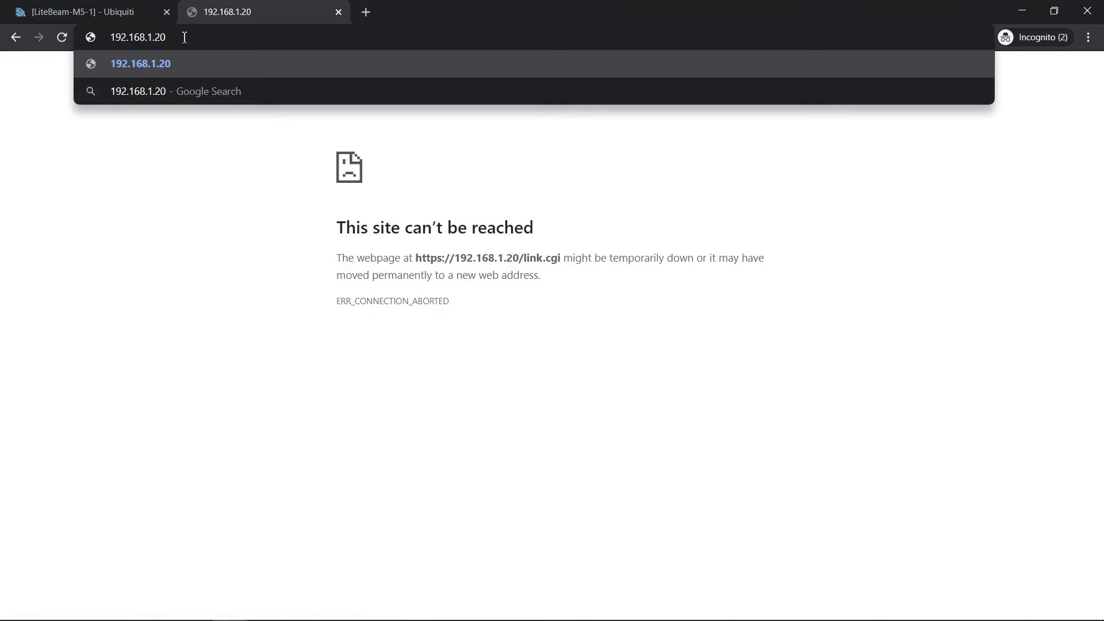
key(Return)
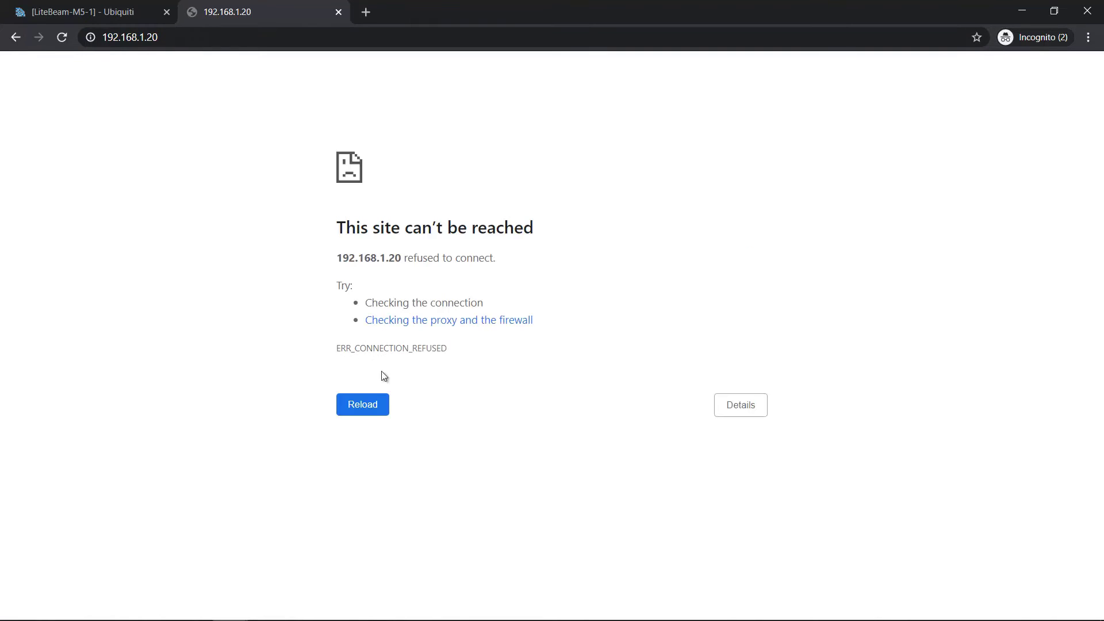
Retry loading 192.168.1.20 until the Main status page with LiteBeam-M5-2 appears.
click(366, 410)
click(214, 37)
key(Return)
key(Return)
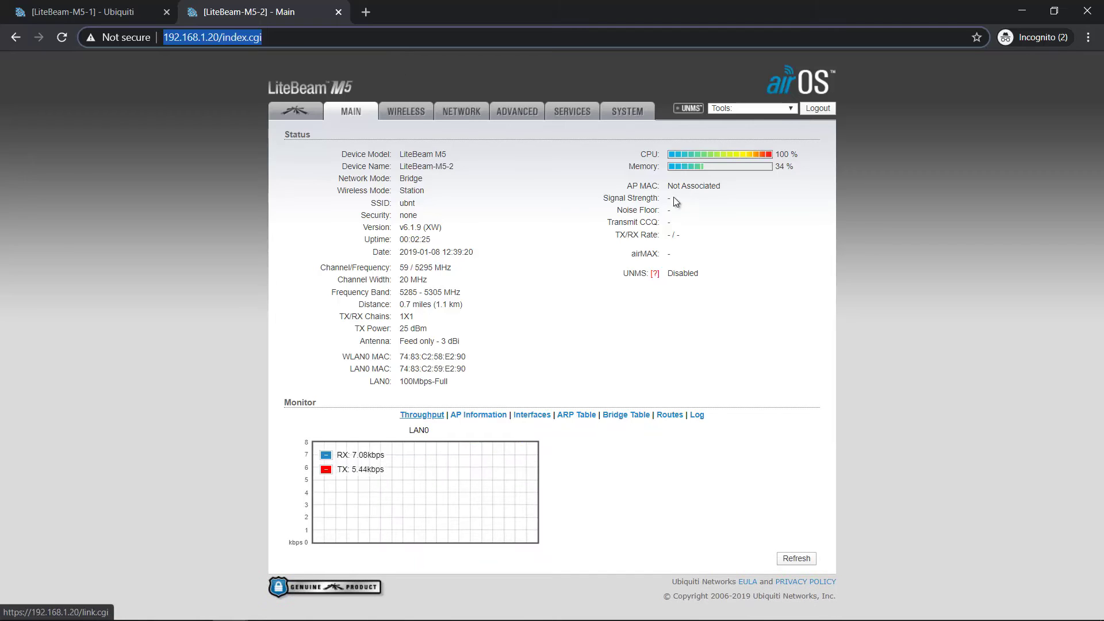
Keep the wireless mode as Station and change the SSID from ubnt to BRUTALWAR123.
click(414, 117)
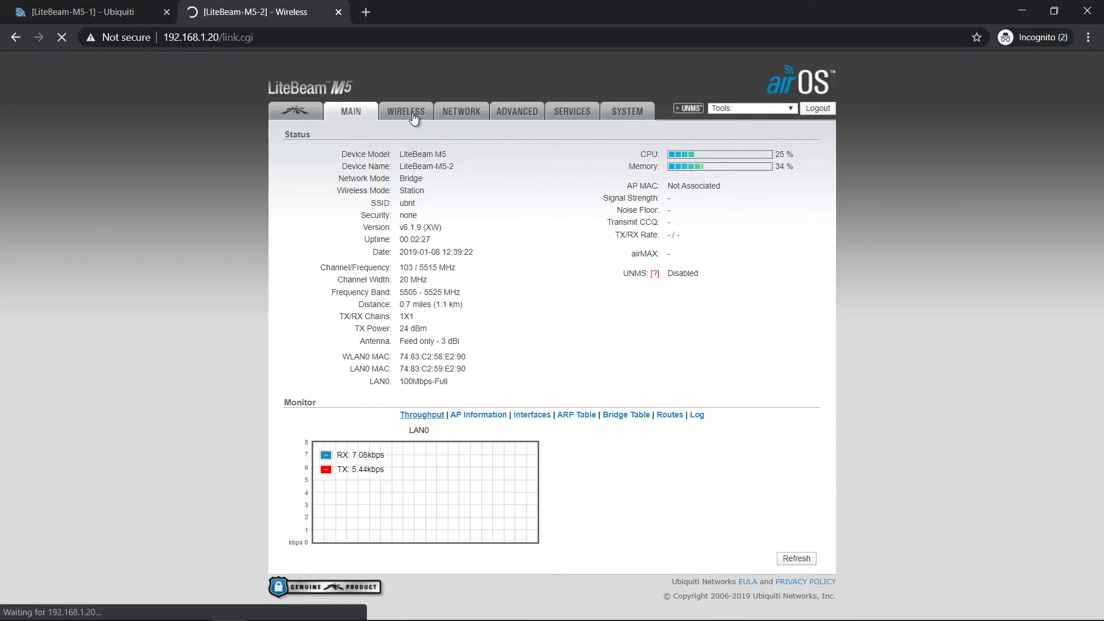
click(503, 163)
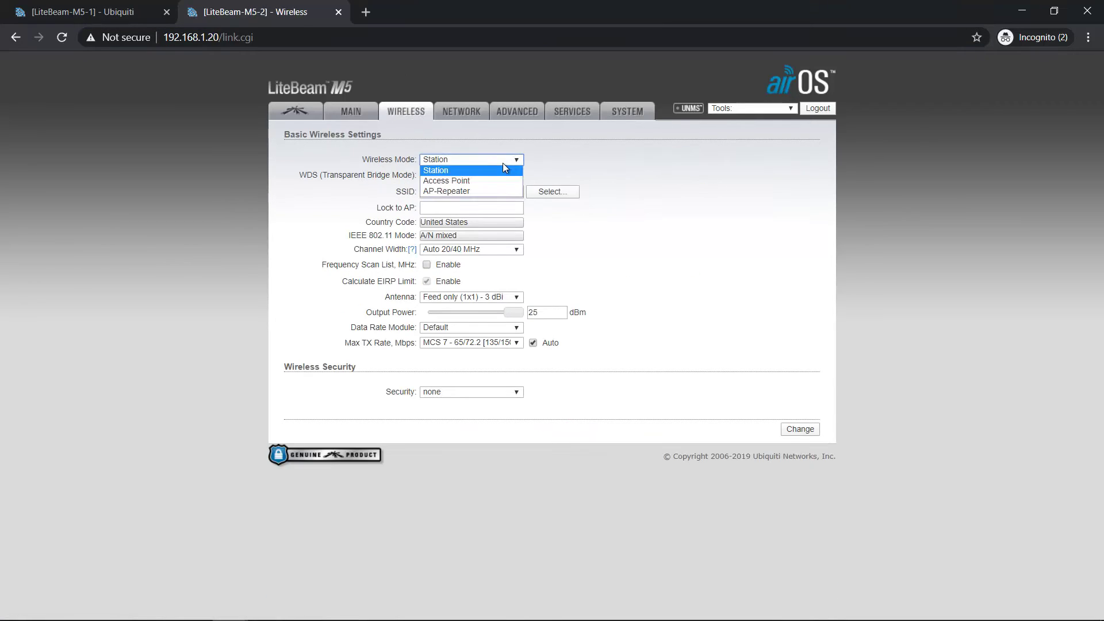
click(492, 169)
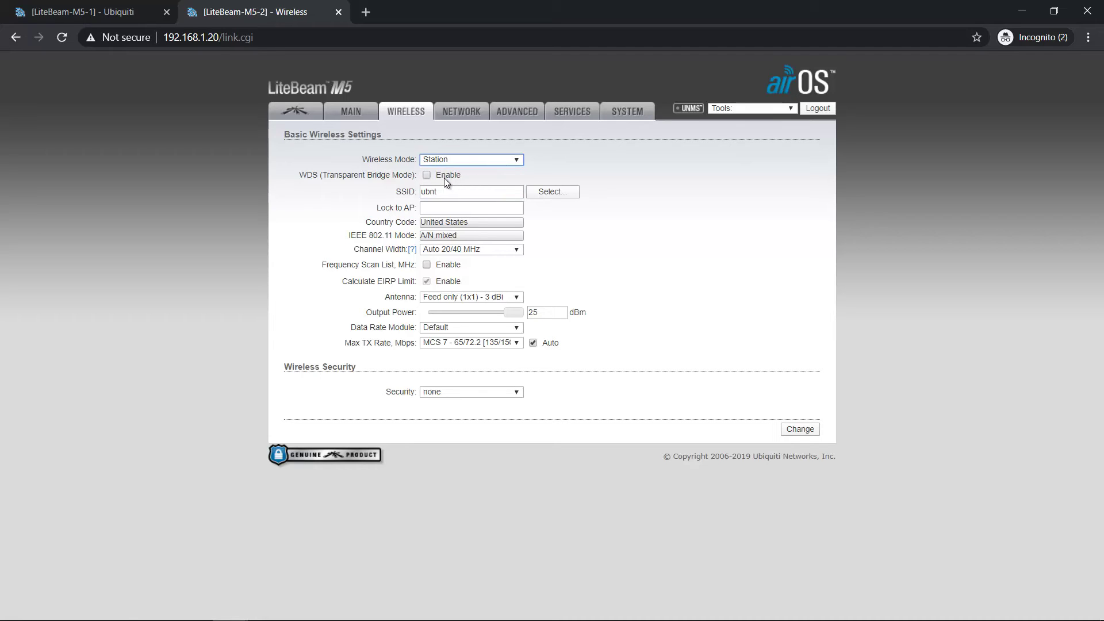
click(536, 192)
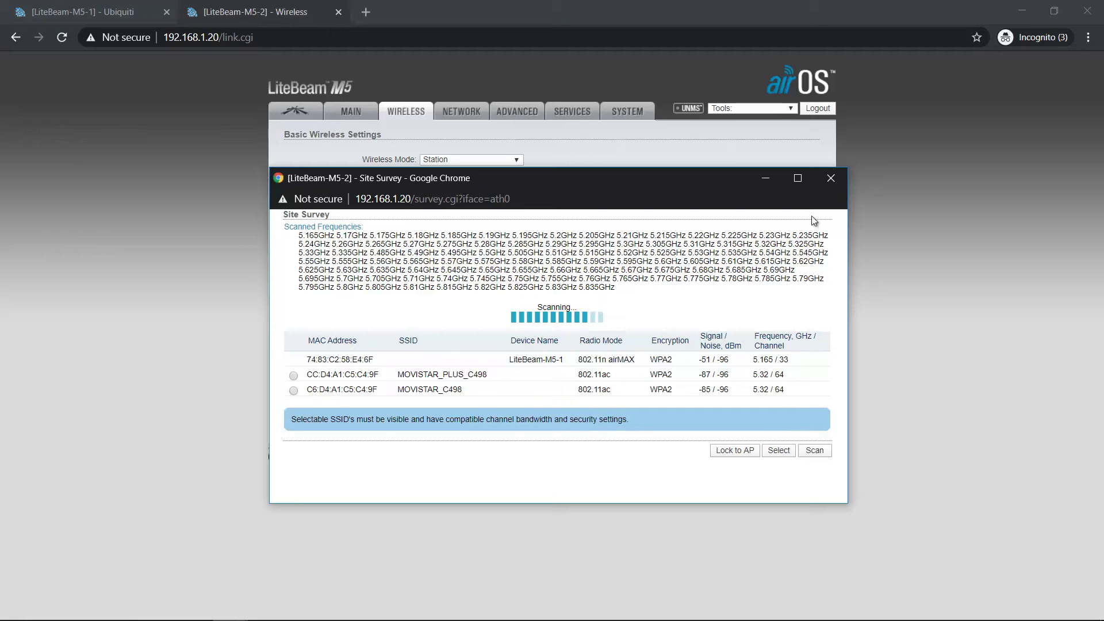
drag(448, 189, 379, 197)
text(BRUTALWAR123)
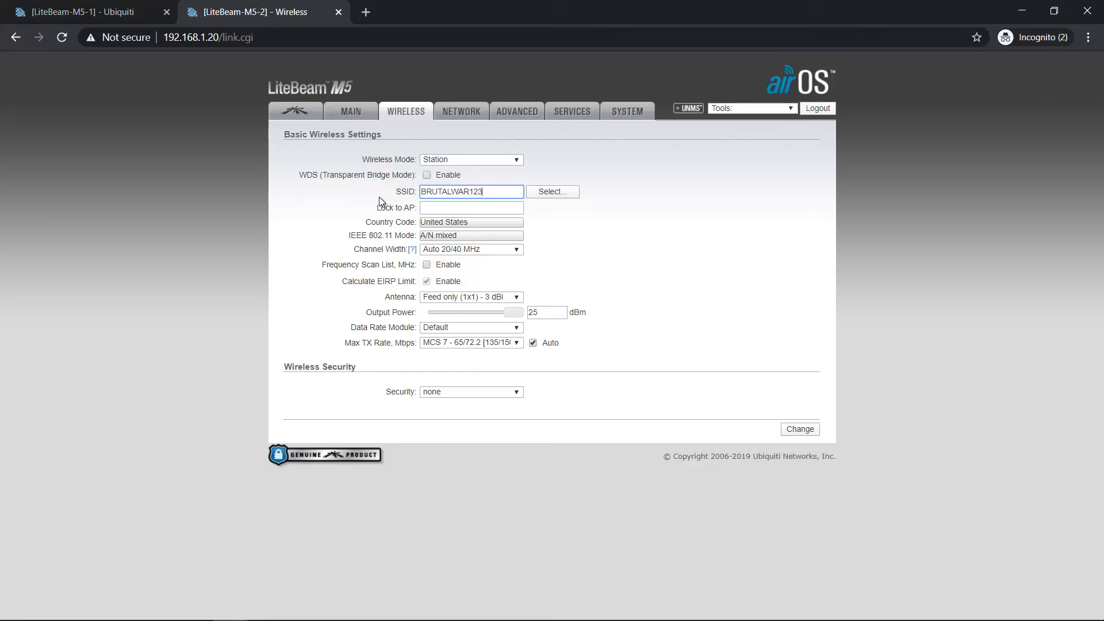
key(Tab)
drag(489, 192, 412, 191)
click(509, 192)
Choose the 11x14 (1x1) 23 dBi antenna and WPA2-AES security, then submit and apply.
click(486, 297)
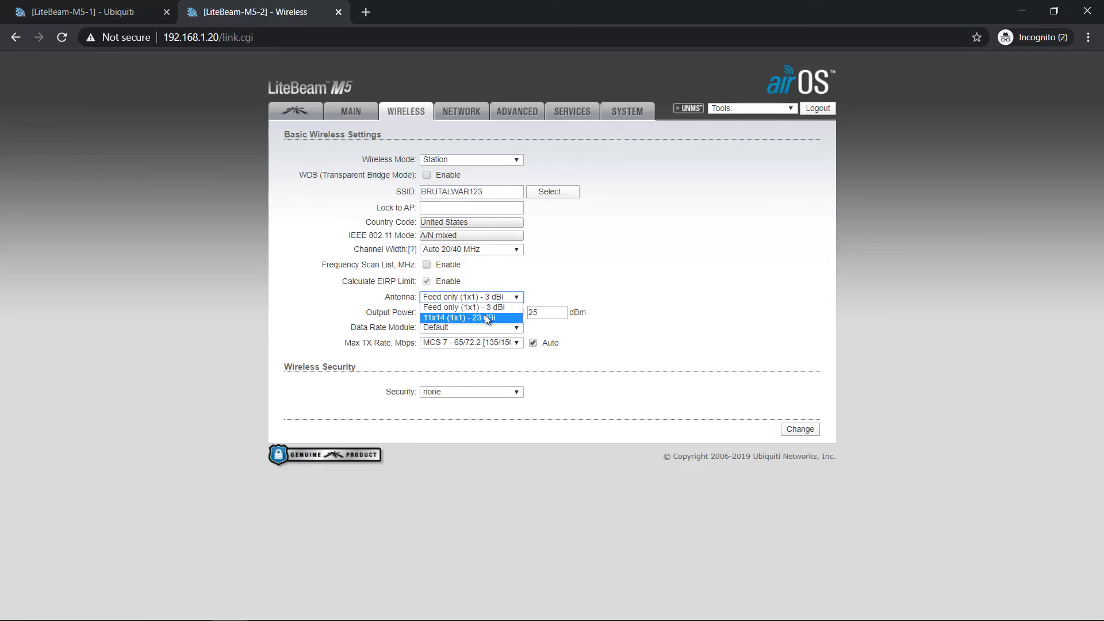
click(485, 315)
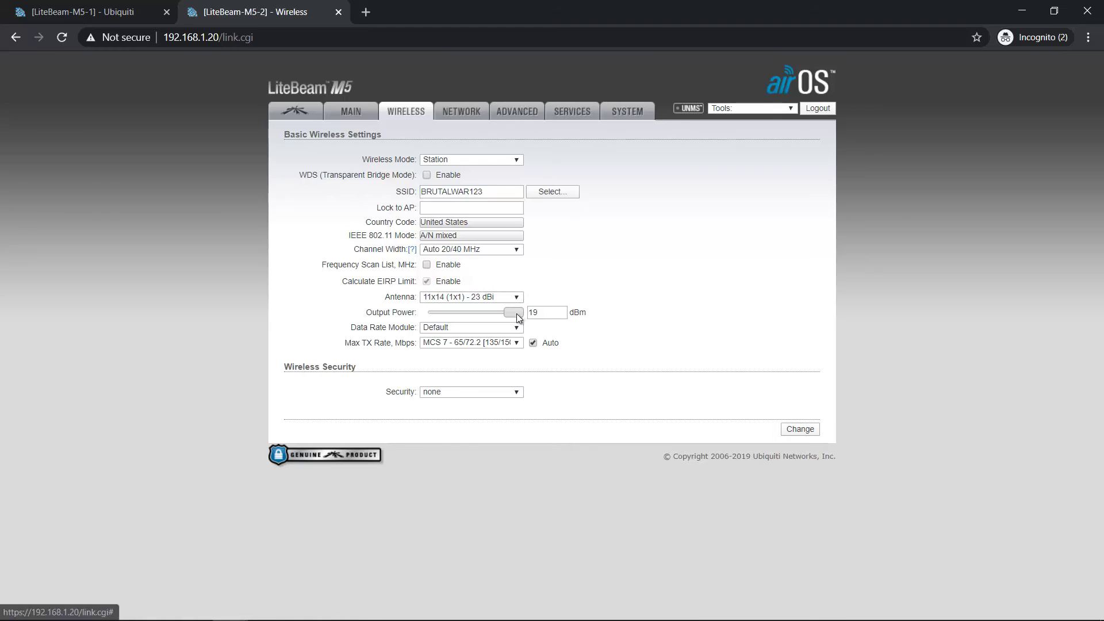
click(502, 392)
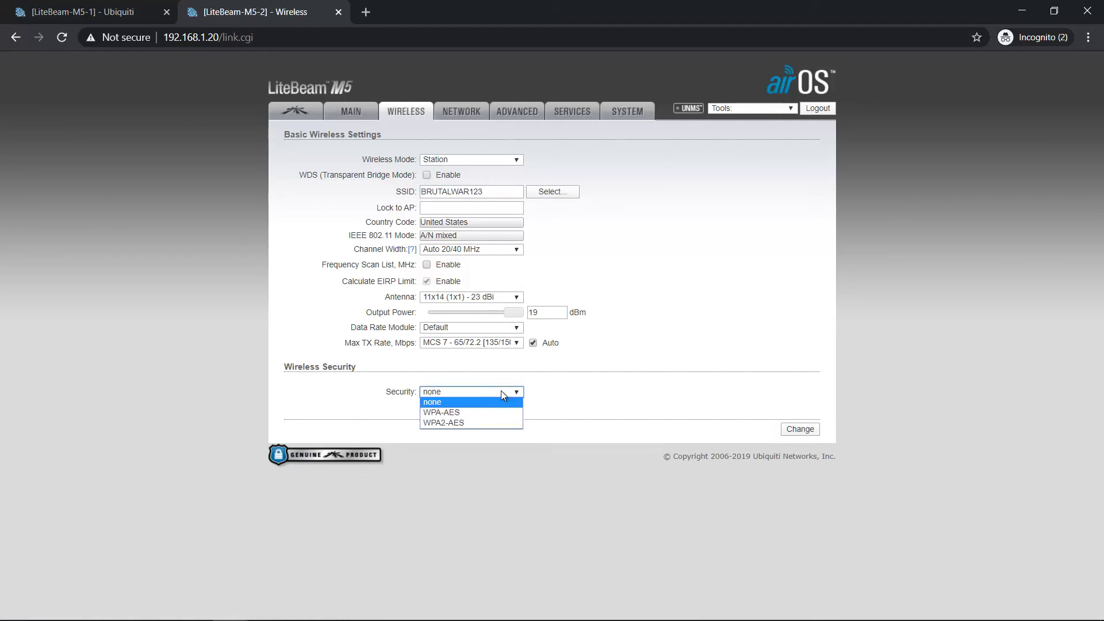
click(496, 422)
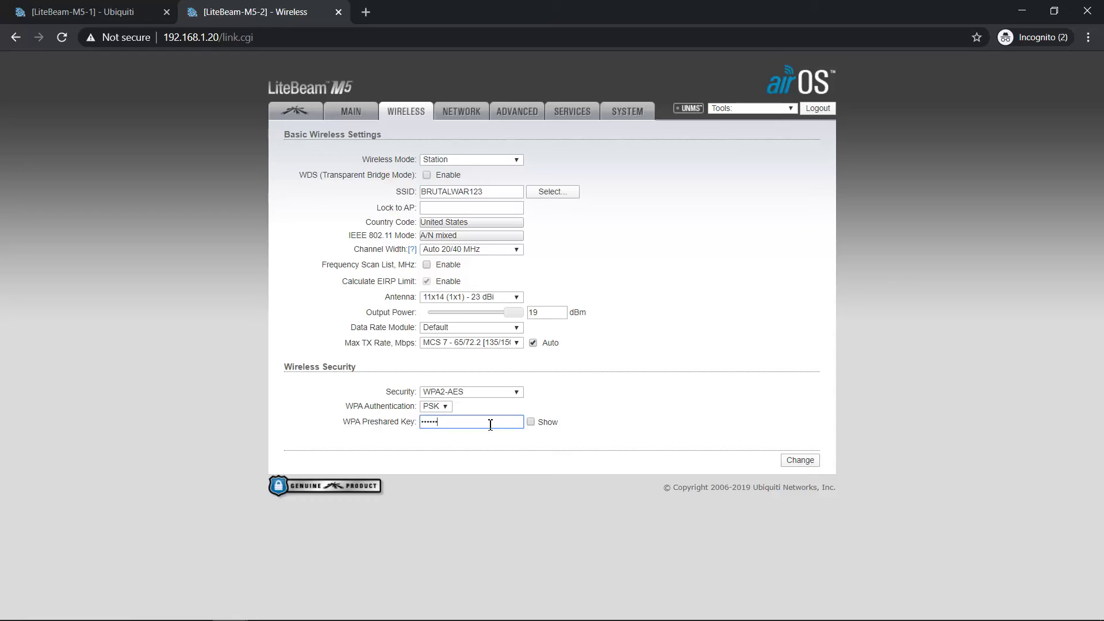
click(801, 462)
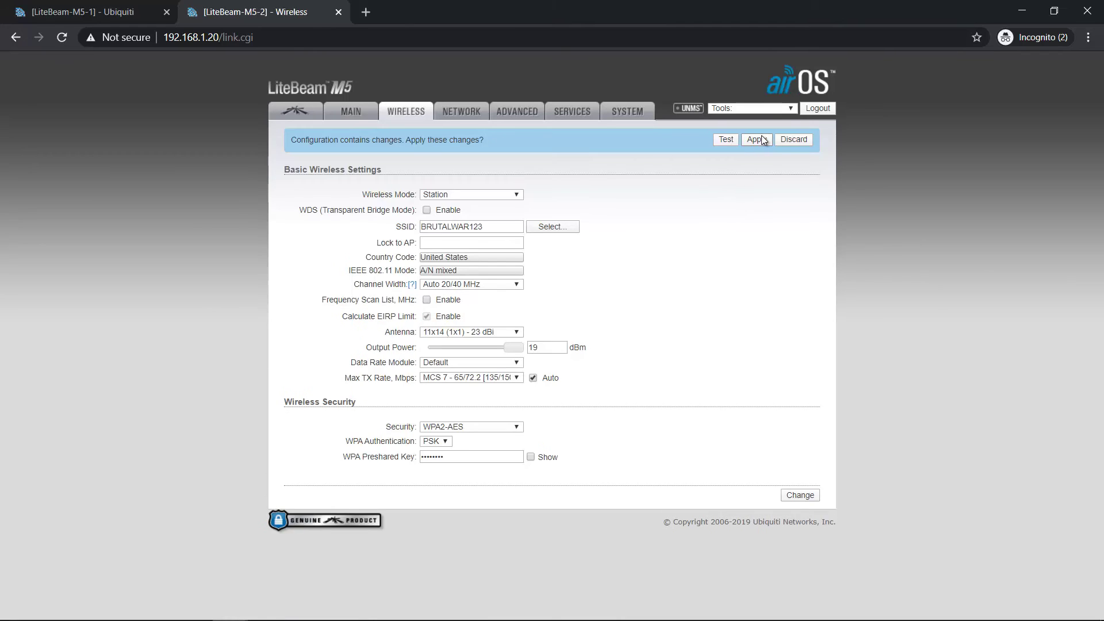
click(757, 140)
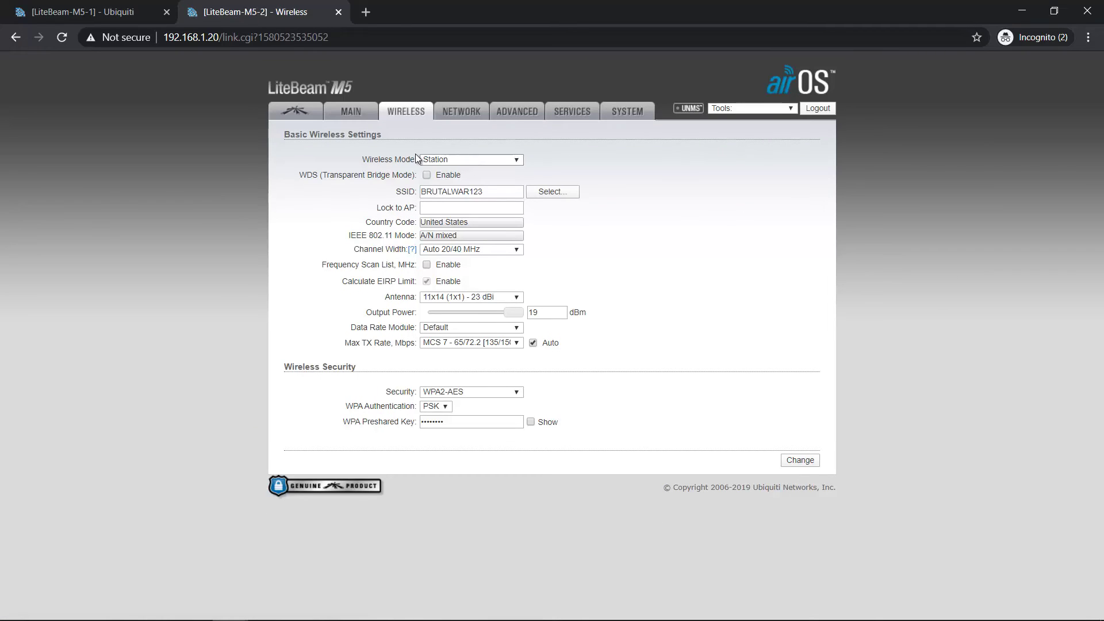
Reload the station at 192.168.1.20 to confirm SSID BRUTALWAR123 with WPA2-AES security.
click(352, 111)
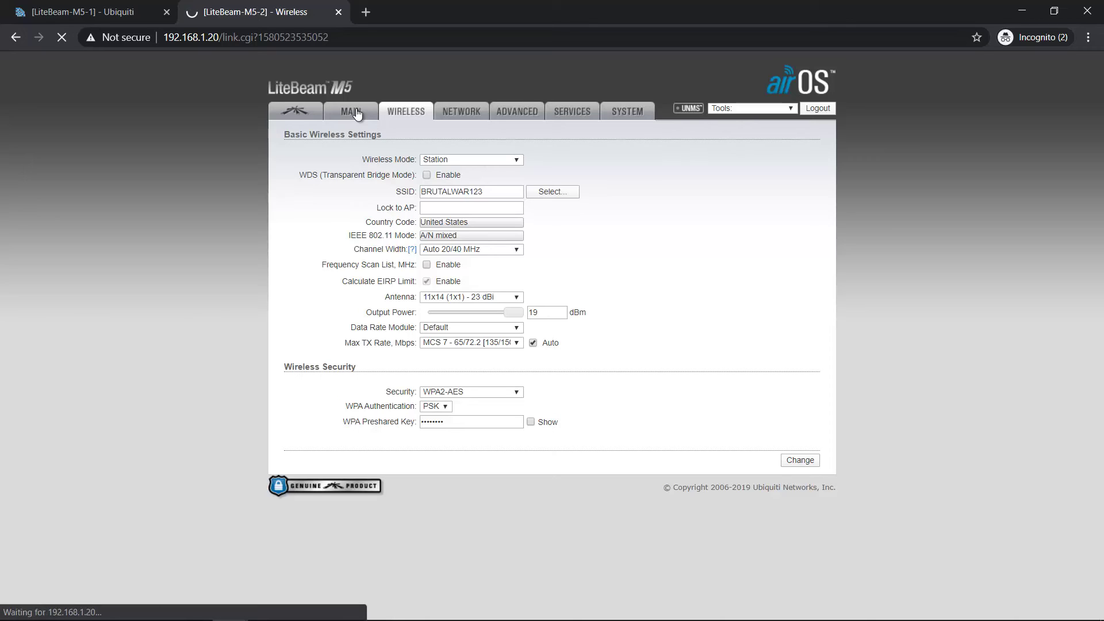
click(257, 39)
click(263, 39)
drag(233, 37, 109, 36)
key(BackSpace)
key(BackSpace)
click(173, 41)
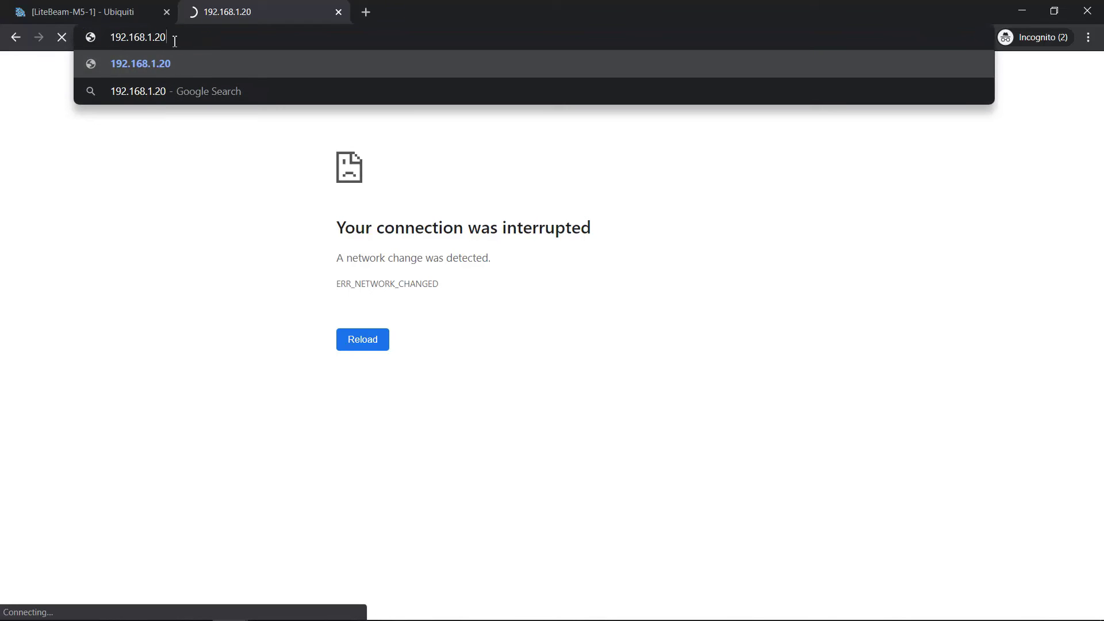
key(Return)
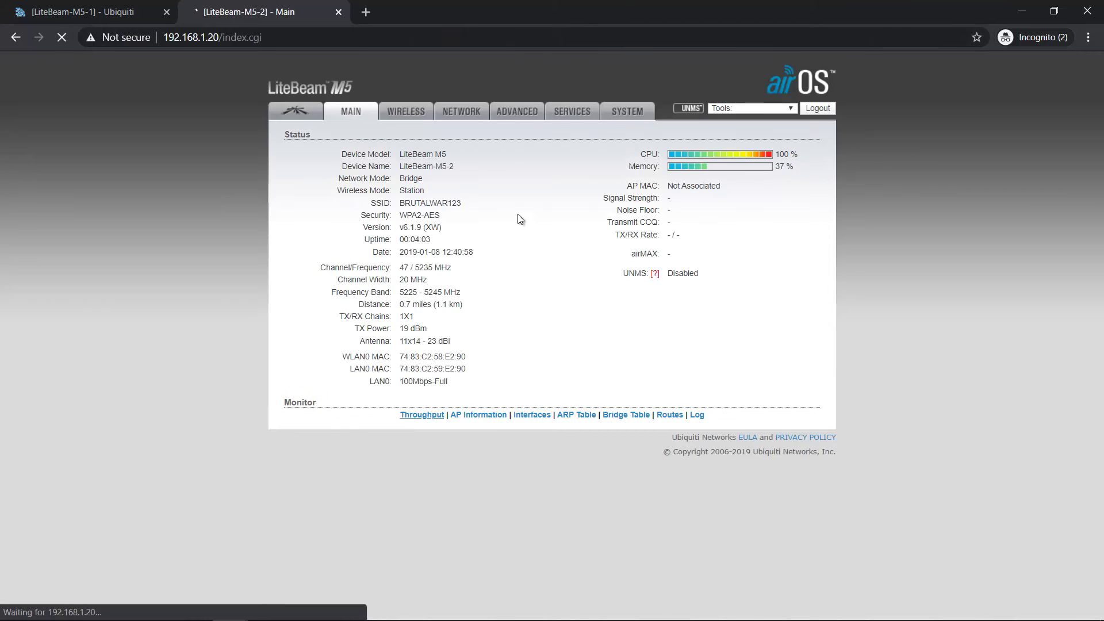
click(407, 113)
Watch Main status until the station associates at -55 dBm, then view Network settings.
click(356, 113)
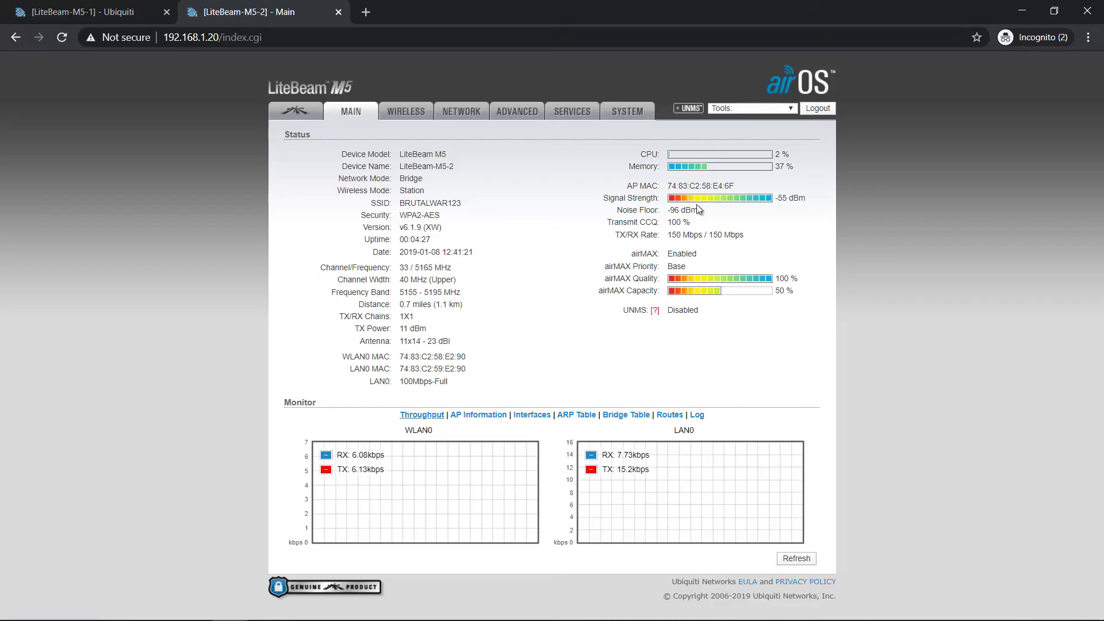
click(466, 115)
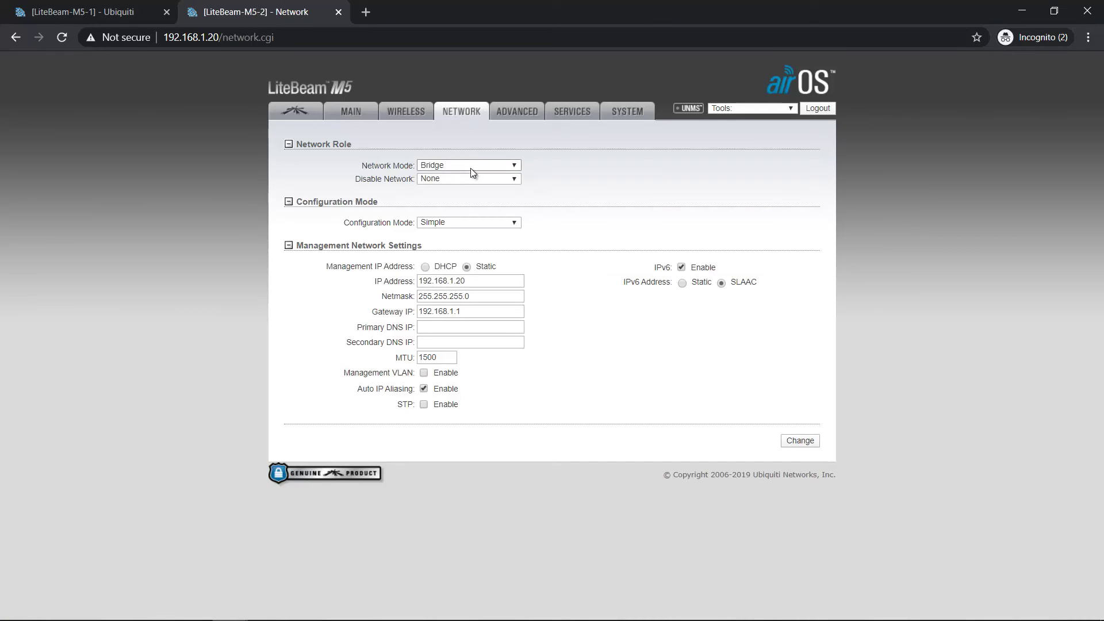
Keep the network mode as Bridge and Disable Network as None.
click(471, 167)
click(471, 172)
click(484, 179)
click(484, 180)
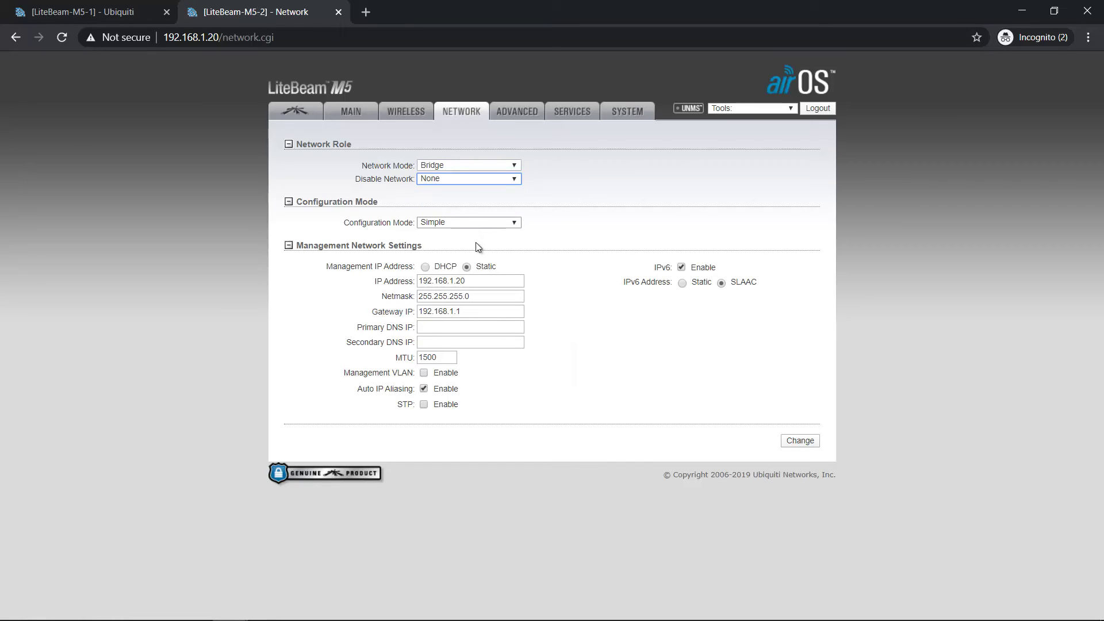
Change the management IP address to 192.168.1.12, save it and apply the change.
drag(480, 281, 456, 280)
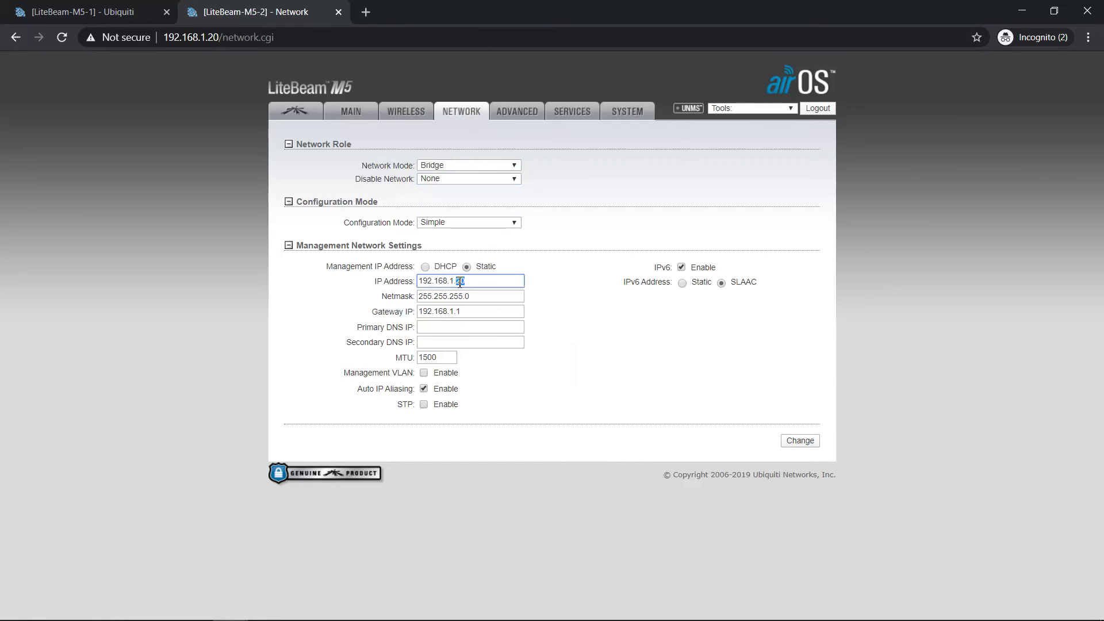
text(12)
key(Tab)
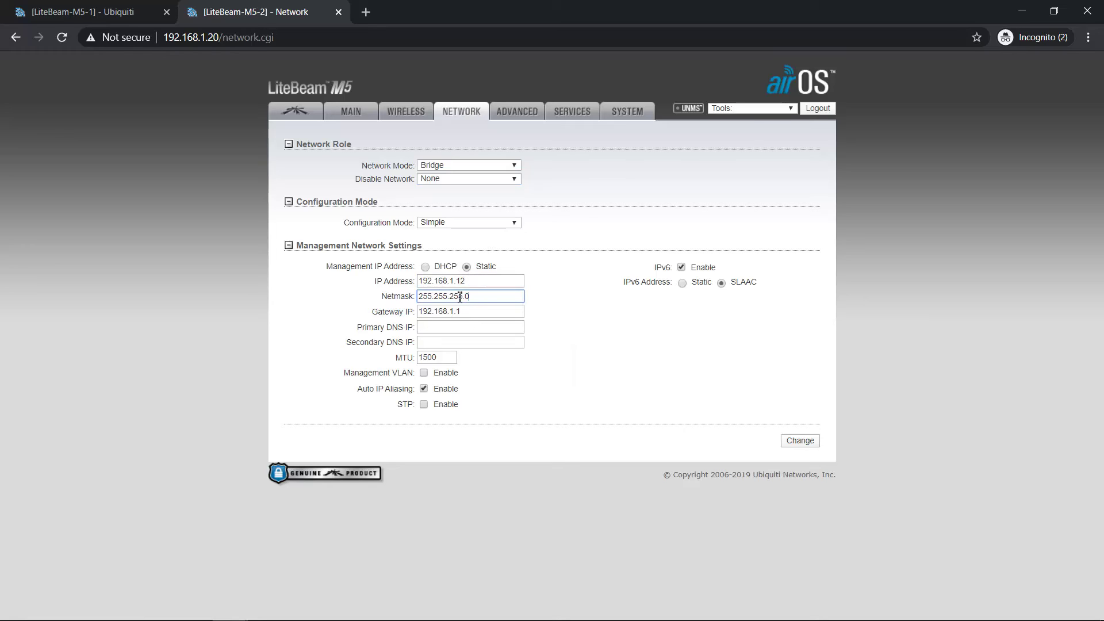
key(Tab)
click(439, 328)
click(445, 343)
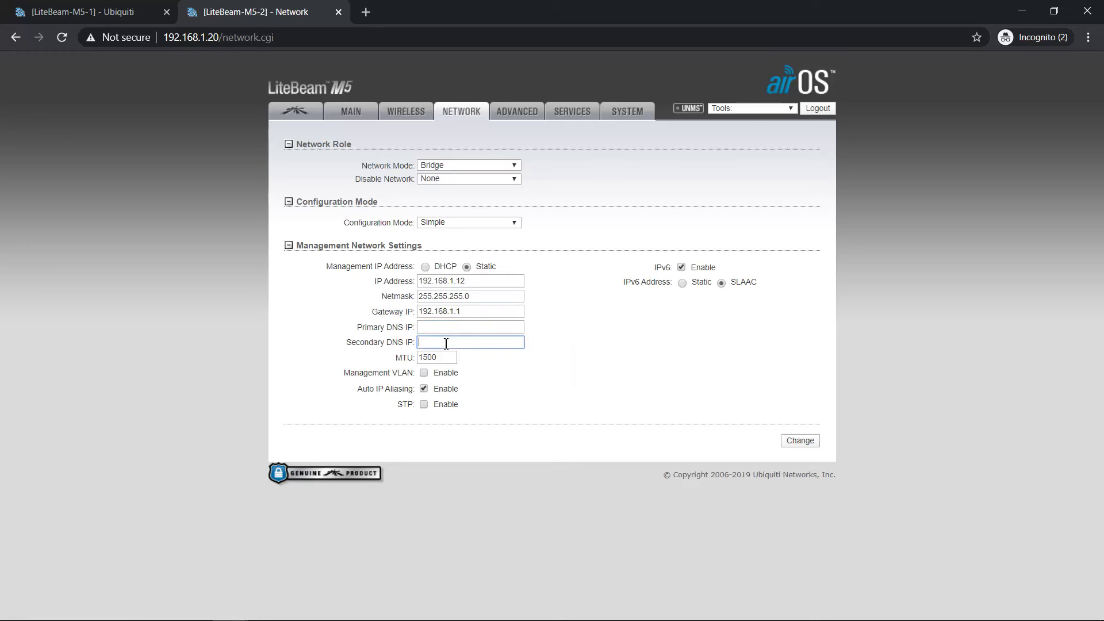
click(796, 444)
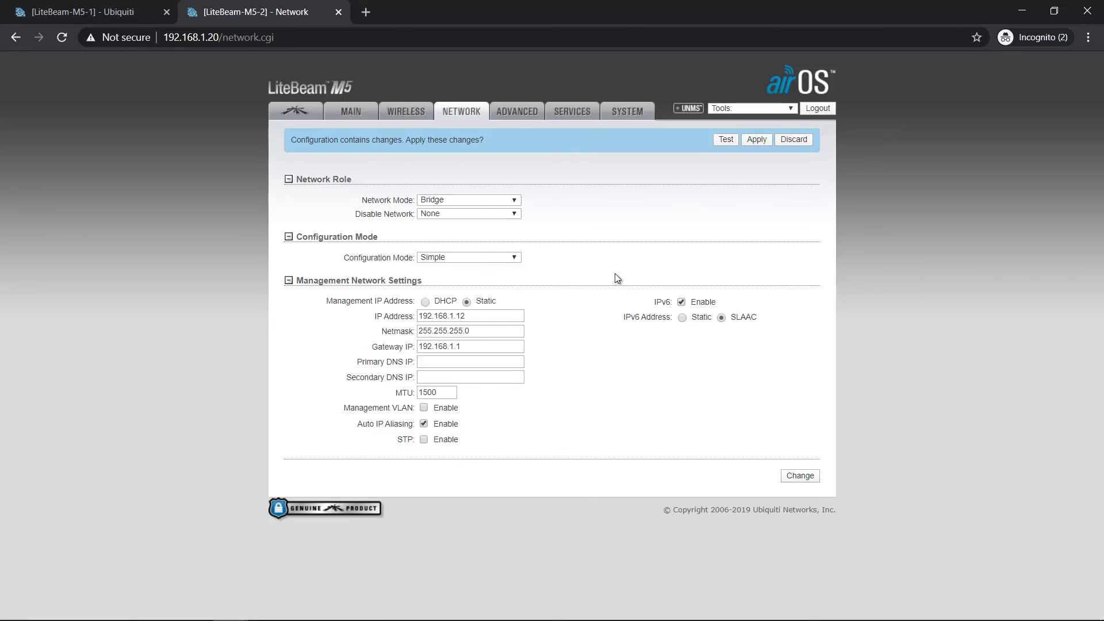
click(758, 139)
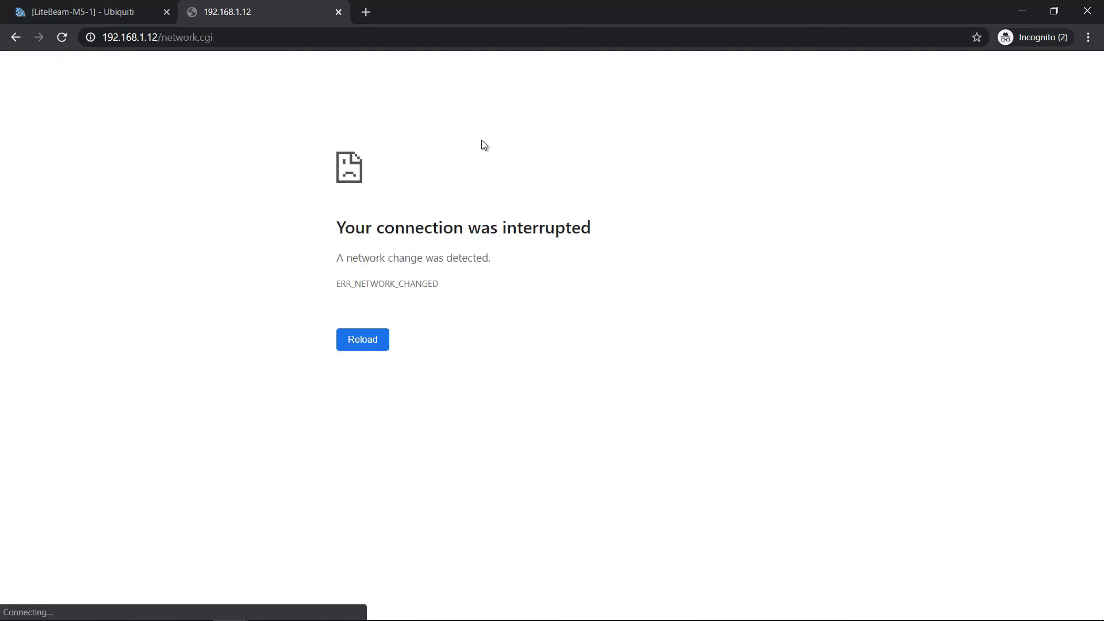
Load the radio at 192.168.1.12 in Chrome and proceed past the certificate warning.
click(197, 46)
click(228, 38)
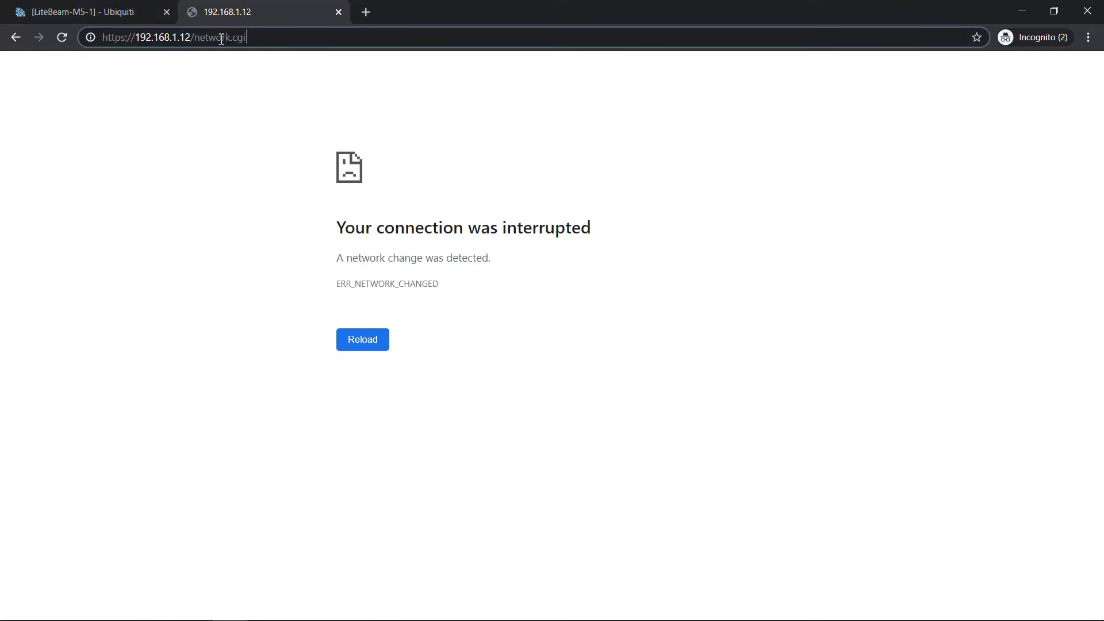
key(BackSpace)
key(BackSpace)
key(BackSpace)
key(BackSpace)
key(BackSpace)
key(BackSpace)
key(BackSpace)
key(BackSpace)
key(BackSpace)
key(BackSpace)
key(BackSpace)
key(BackSpace)
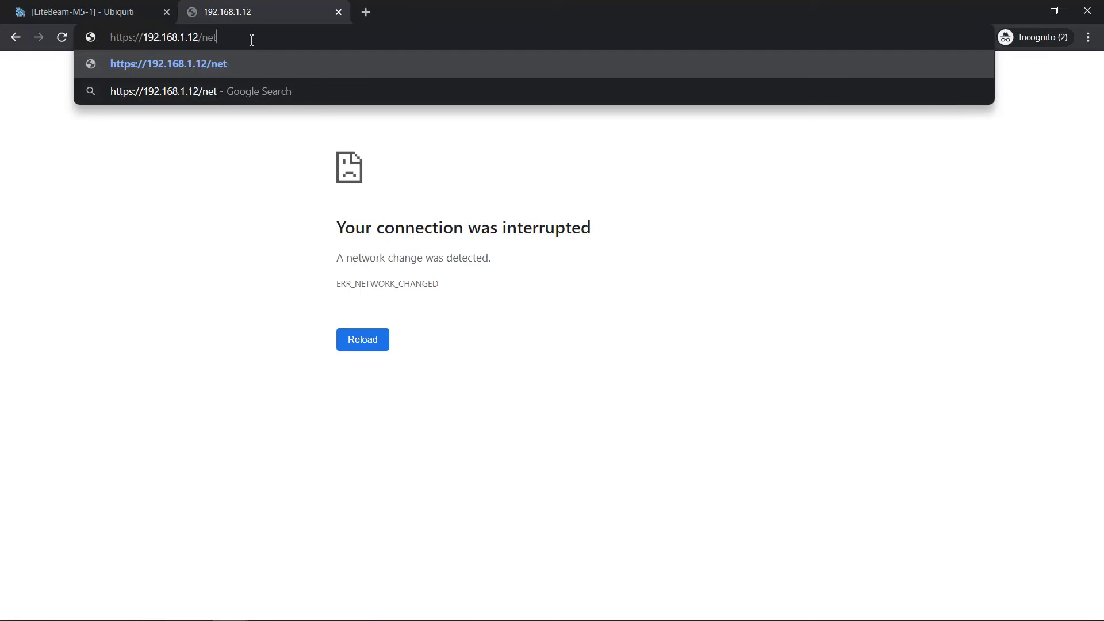
key(BackSpace)
key(BackSpace)
key(BackSpace)
key(BackSpace)
key(BackSpace)
key(BackSpace)
key(BackSpace)
key(BackSpace)
key(Return)
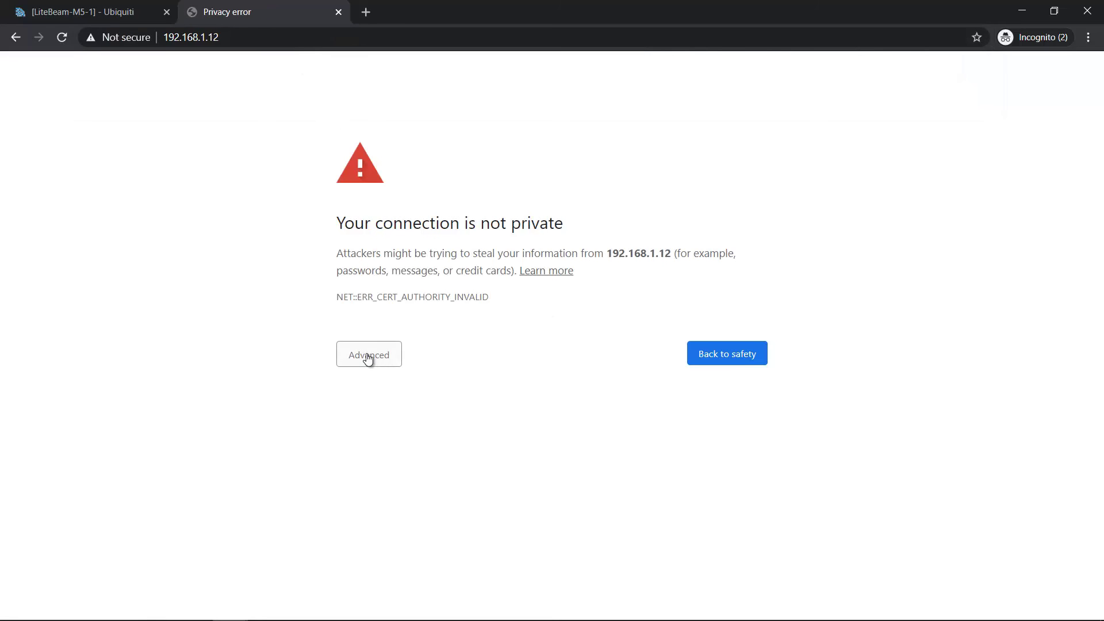
click(366, 357)
click(413, 465)
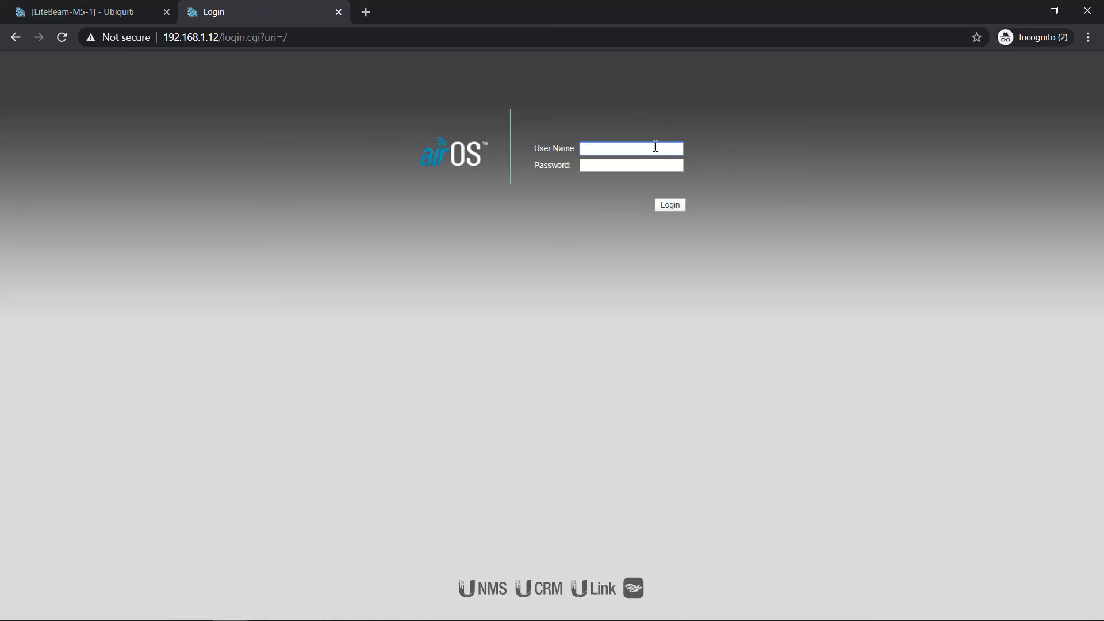
Log in to the radio with the admin user name and password.
click(656, 148)
text(cromero)
key(Tab)
text(•••••••)
click(678, 208)
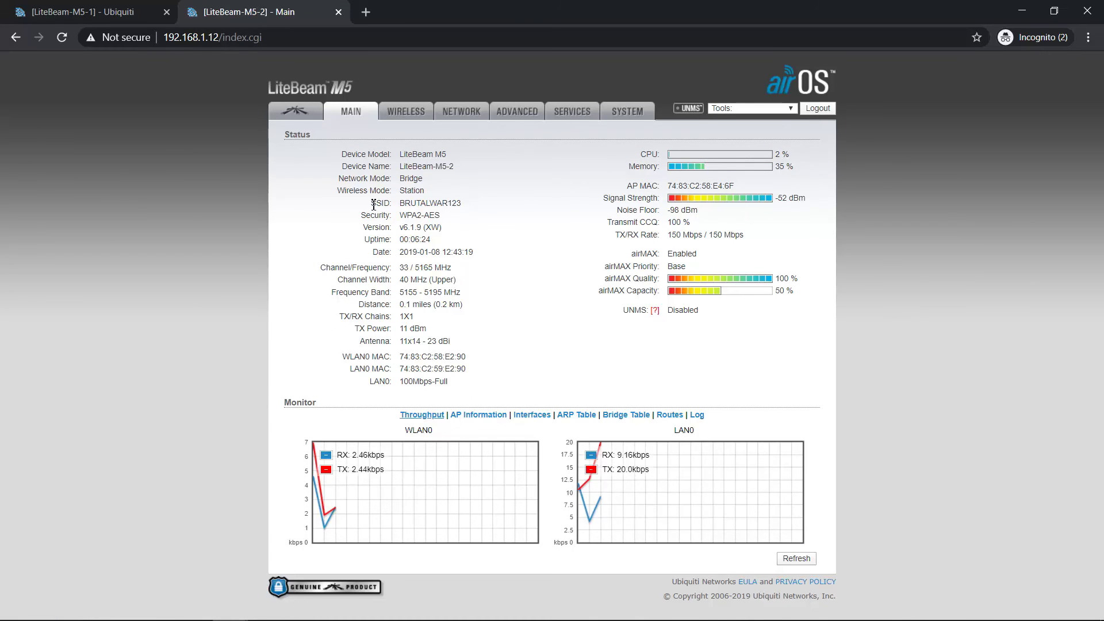
Point out the SSID, Security, Distance and TX Power status rows, then view the Wireless settings.
drag(371, 203, 461, 202)
drag(367, 216, 405, 222)
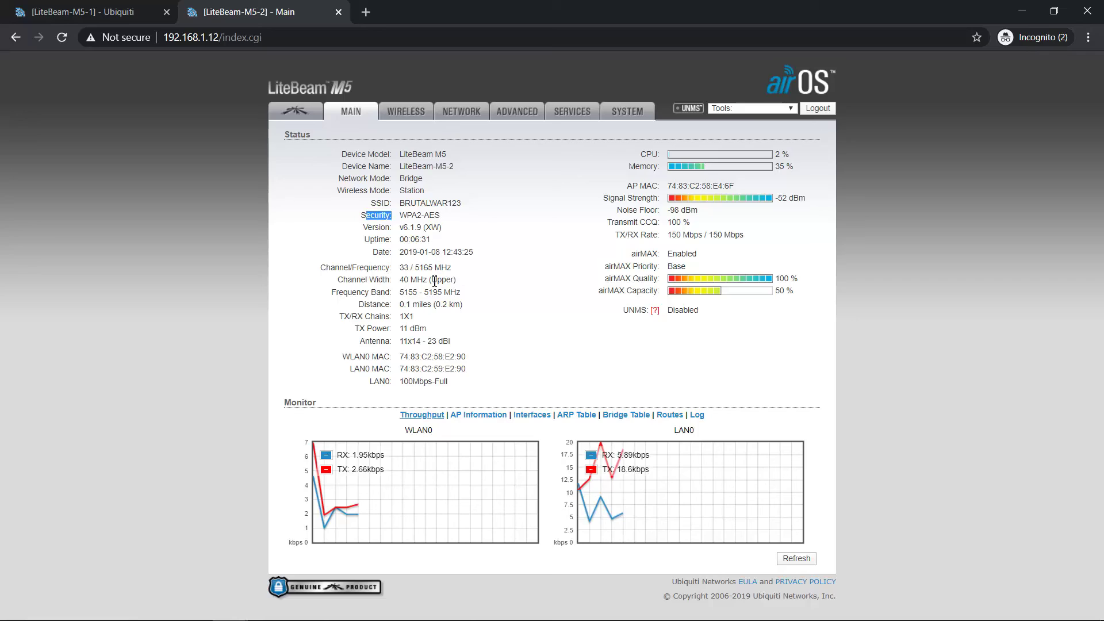
drag(360, 304, 382, 309)
click(449, 211)
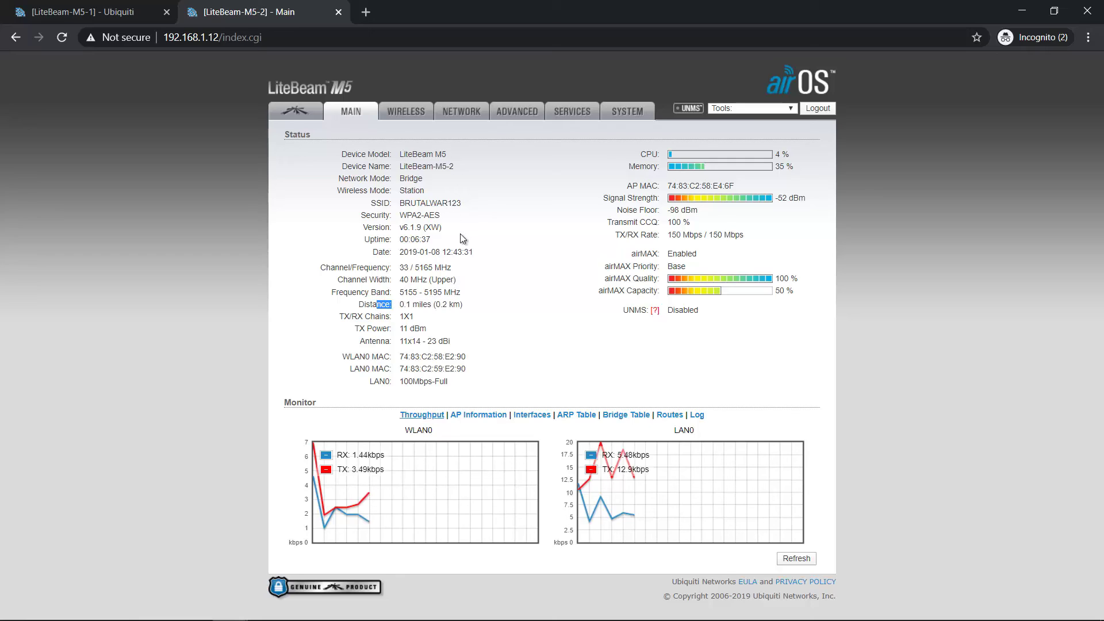
drag(359, 329, 447, 343)
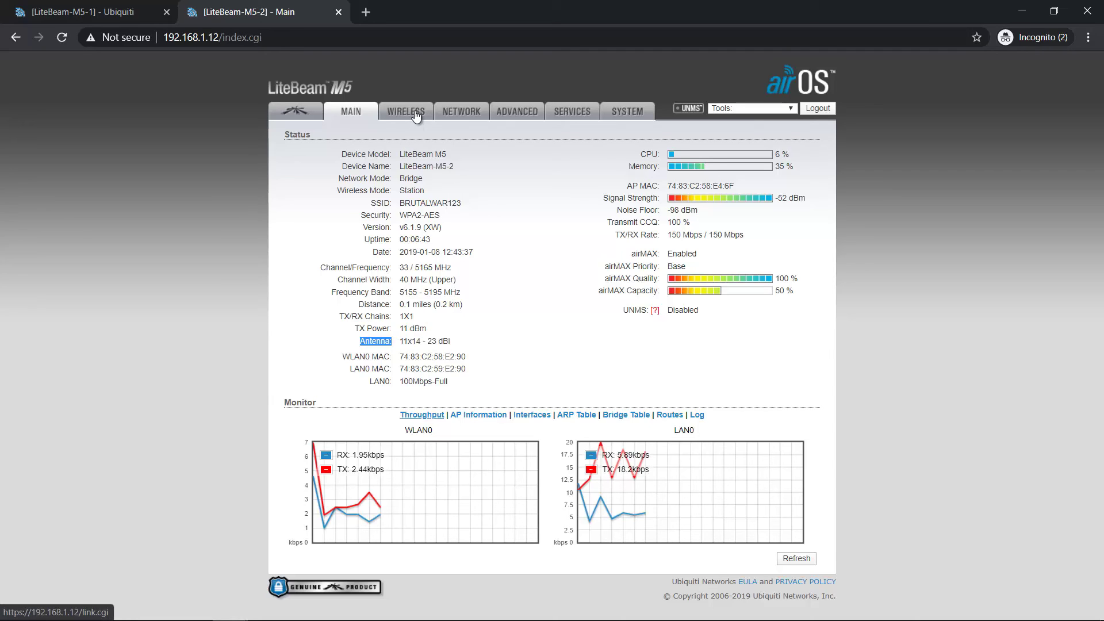
click(416, 115)
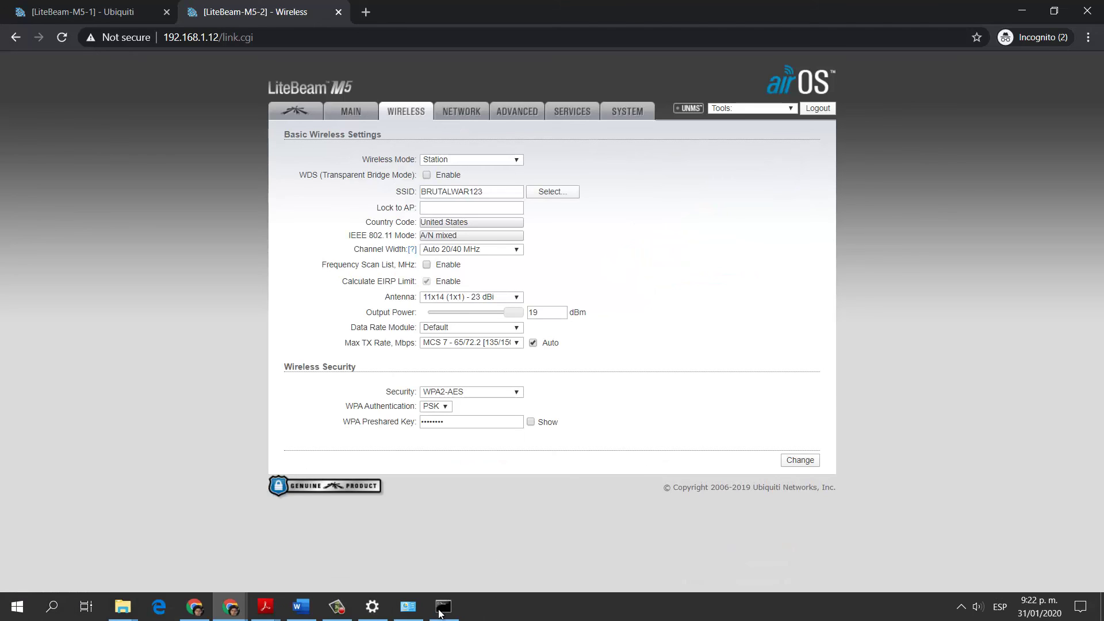
click(444, 616)
Ping 192.168.1.11 from the Command Prompt, getting 4 of 4 replies.
click(584, 355)
key(Escape)
key(Up)
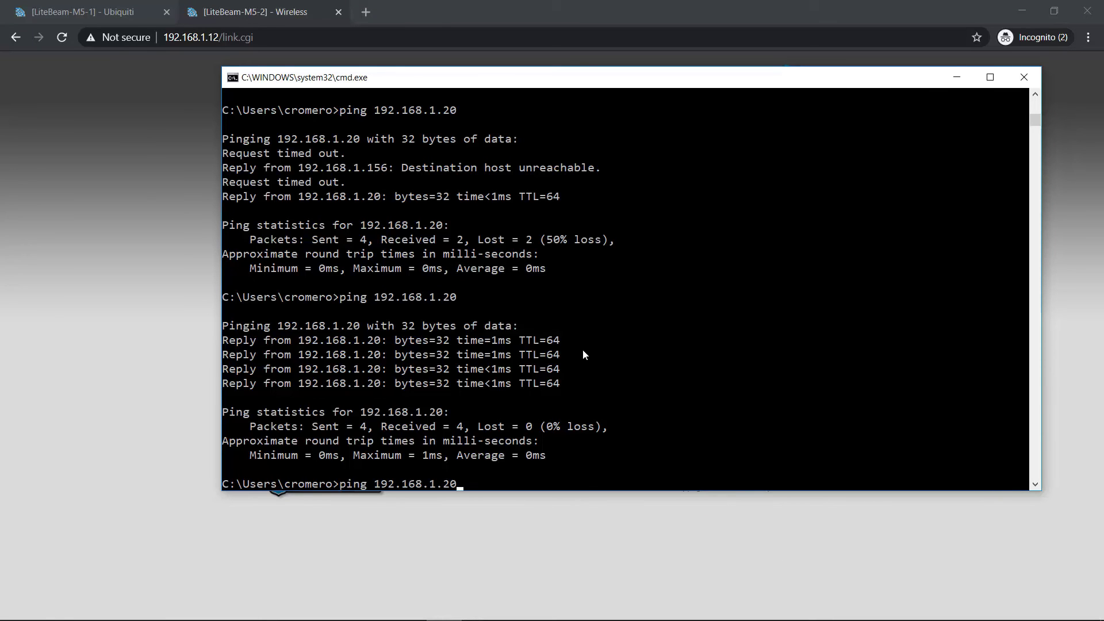
key(BackSpace)
key(BackSpace)
text(11)
key(Return)
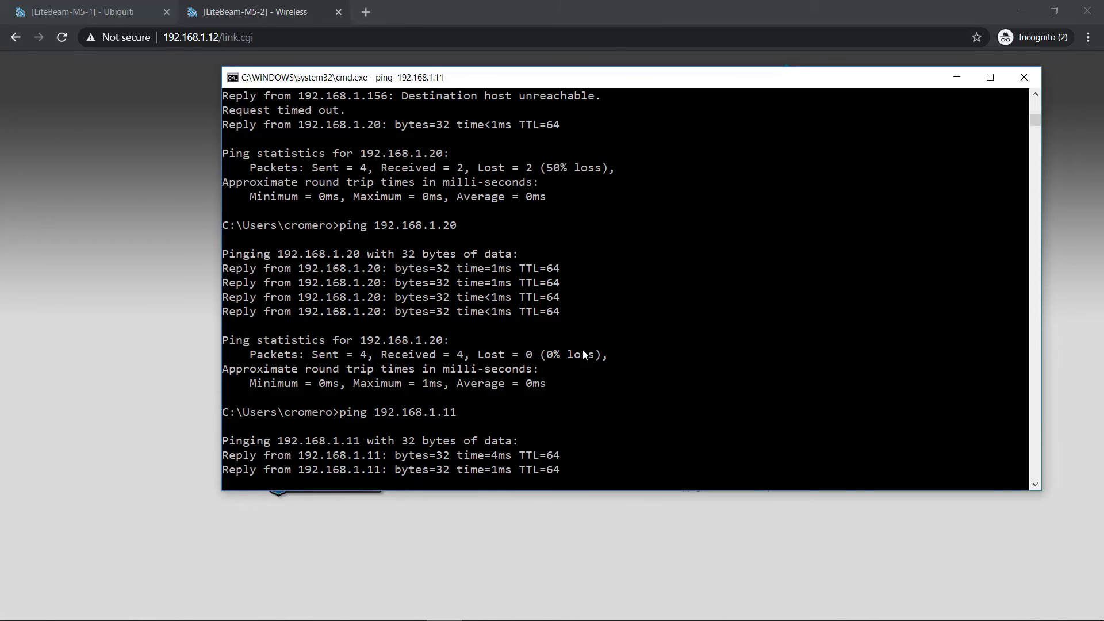
Ping 192.168.1.12, getting 4 of 4 replies, then leave the console.
key(Up)
key(BackSpace)
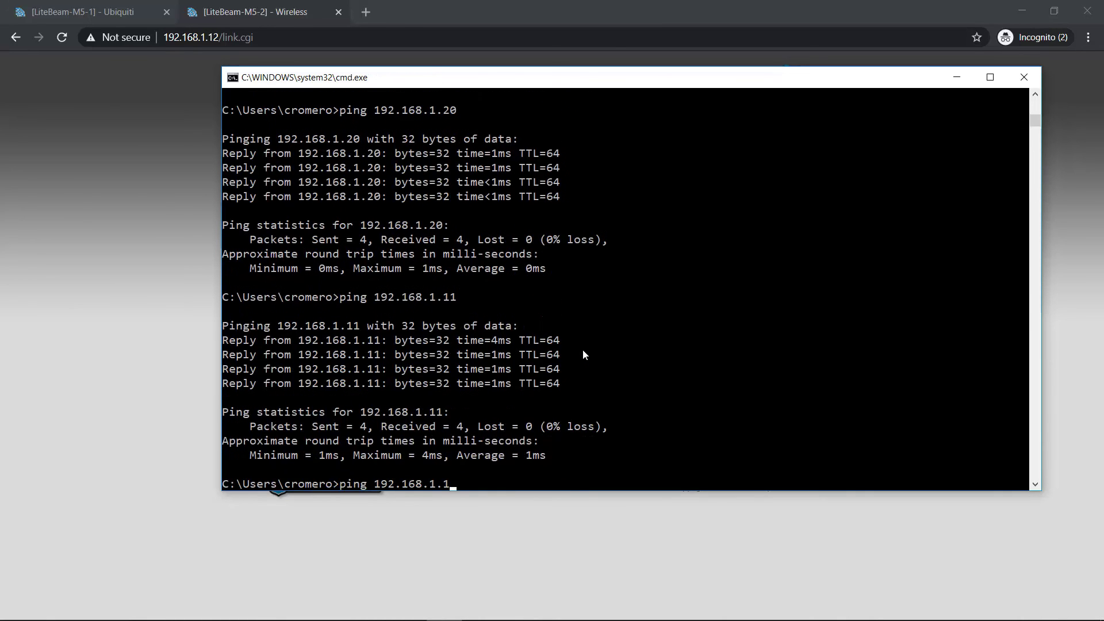
text(2)
key(Return)
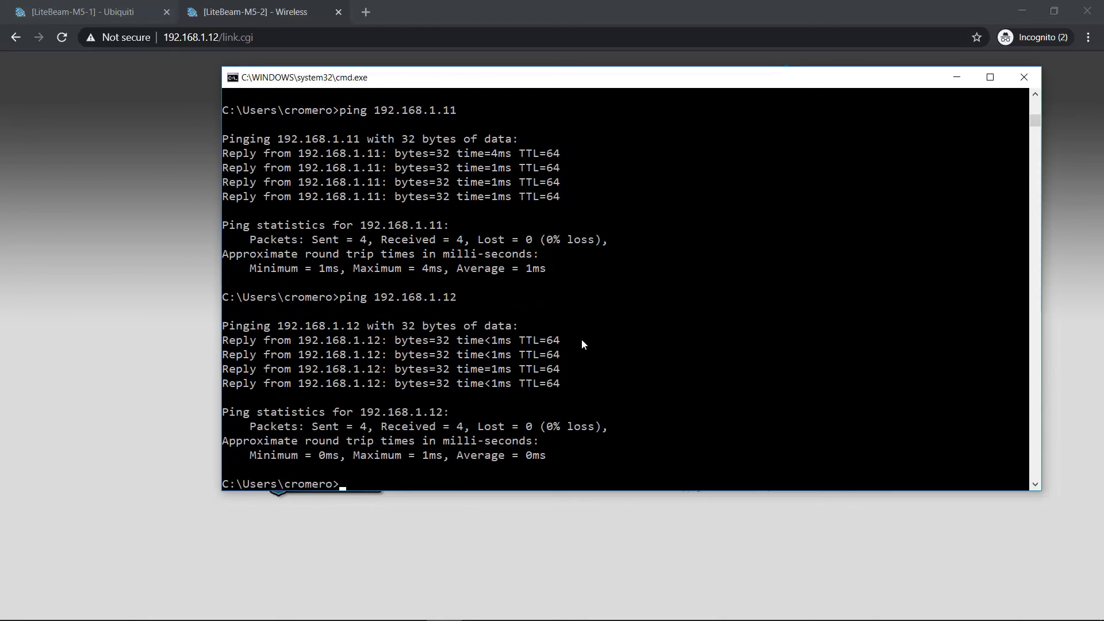
key(alt+Tab)
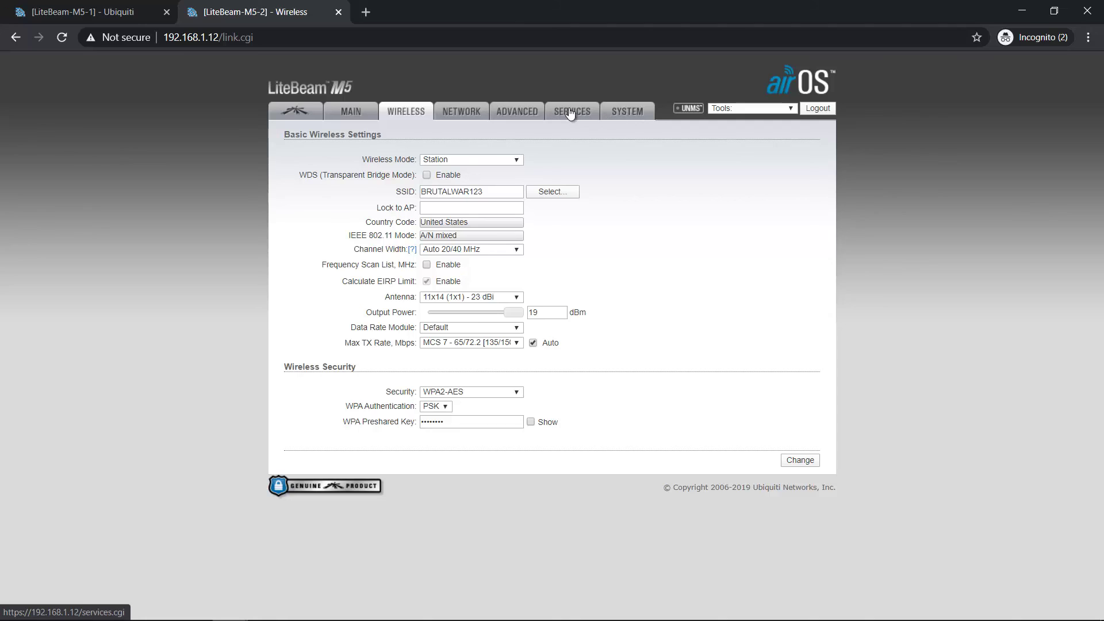
Open the airOS Ping tool with manual destination entry, then close it without running.
click(584, 113)
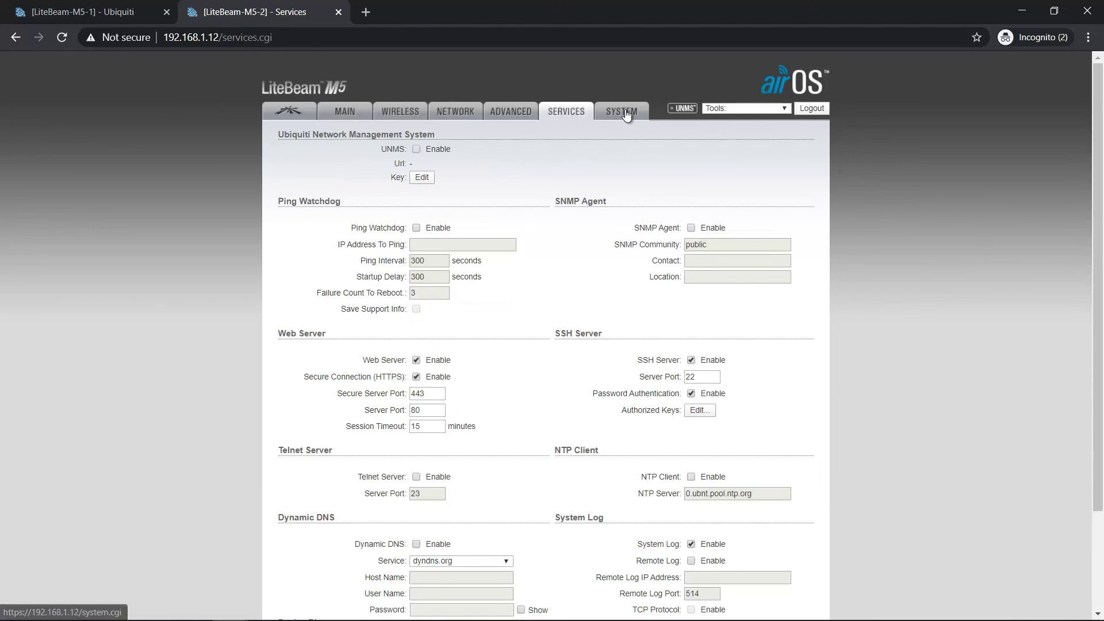
click(767, 108)
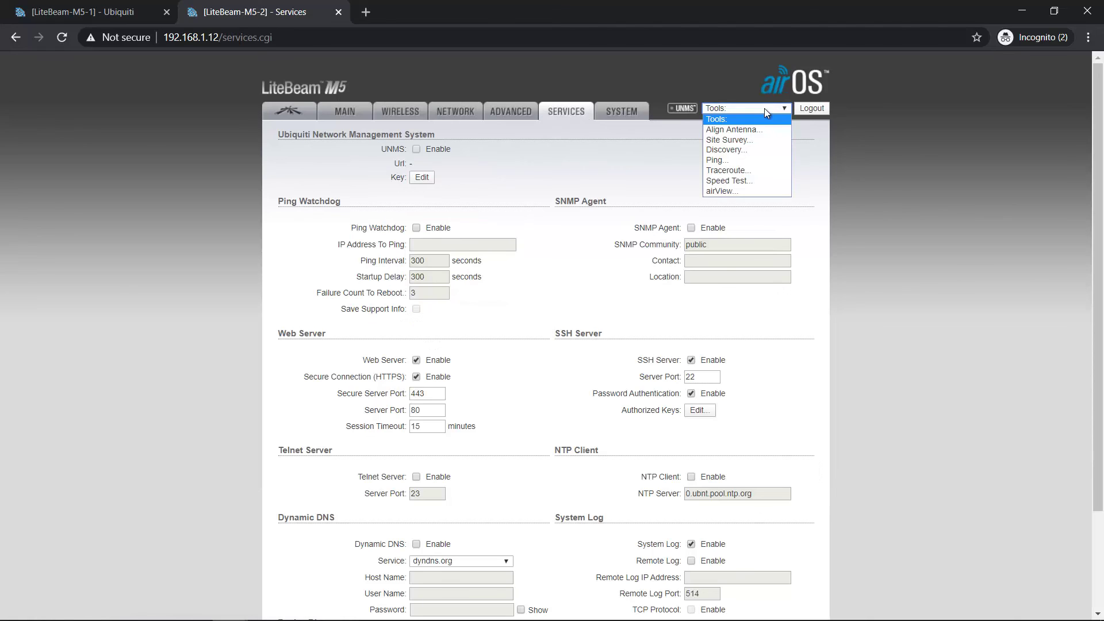
click(737, 156)
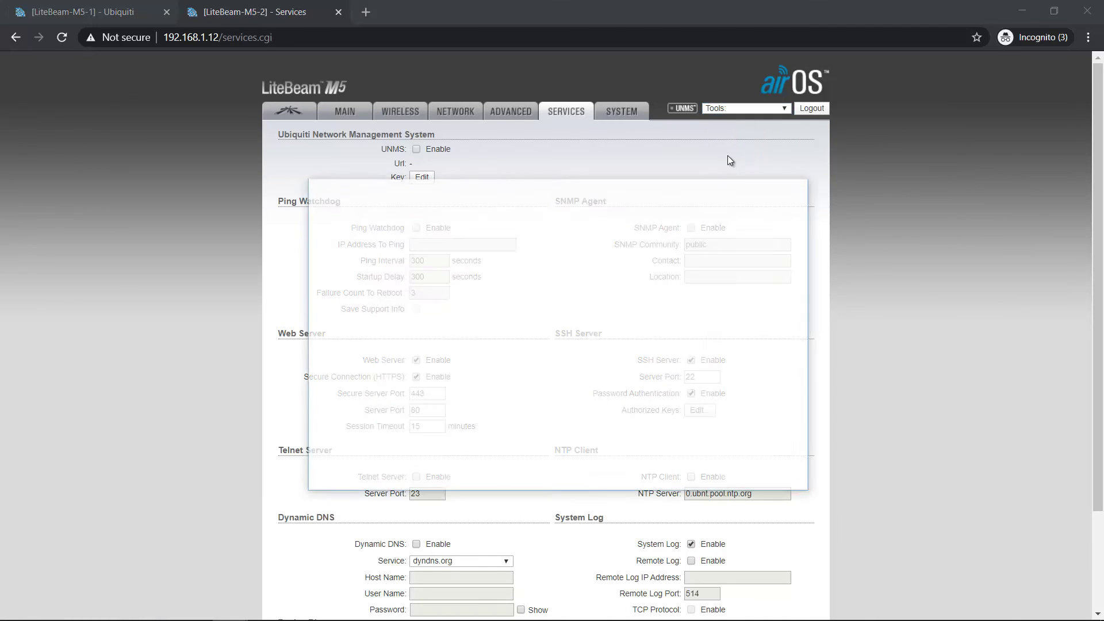
click(522, 262)
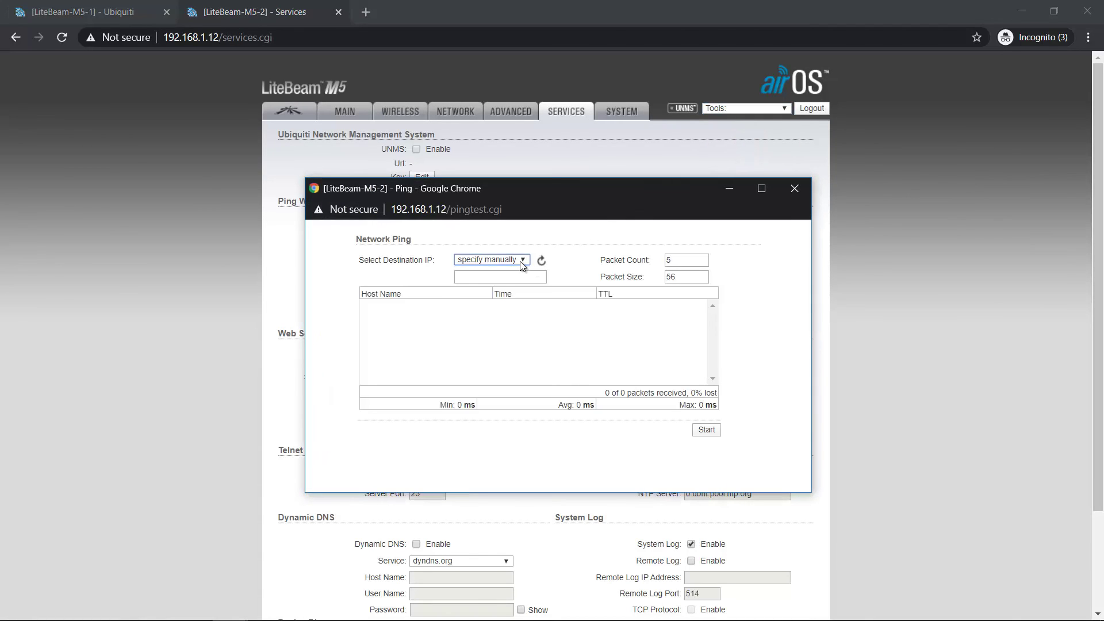
click(534, 257)
click(535, 277)
text(192.168)
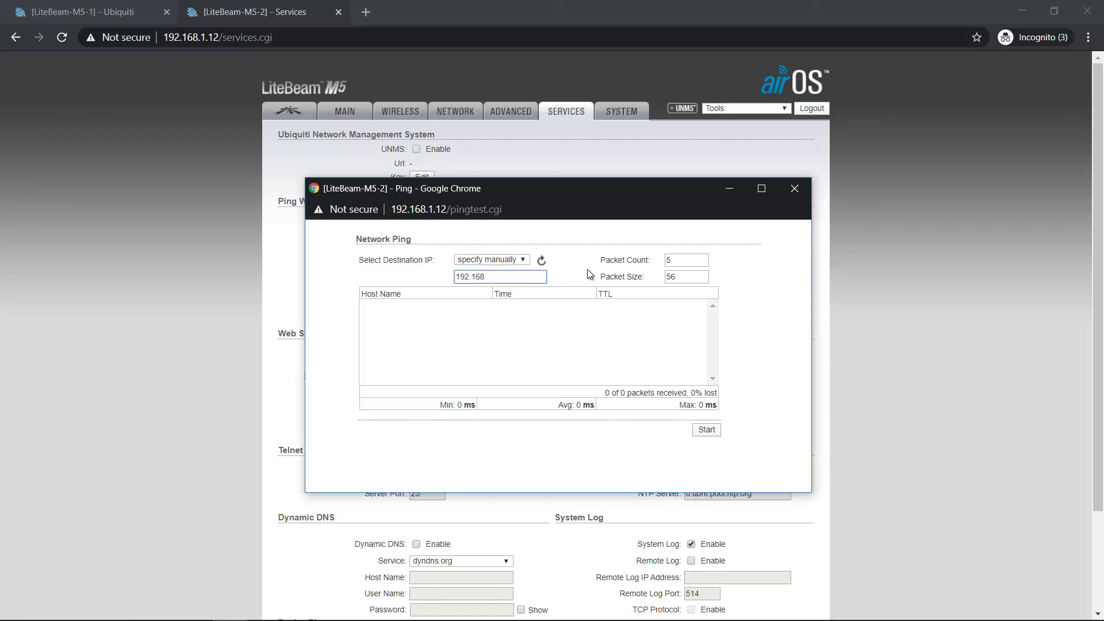
click(795, 188)
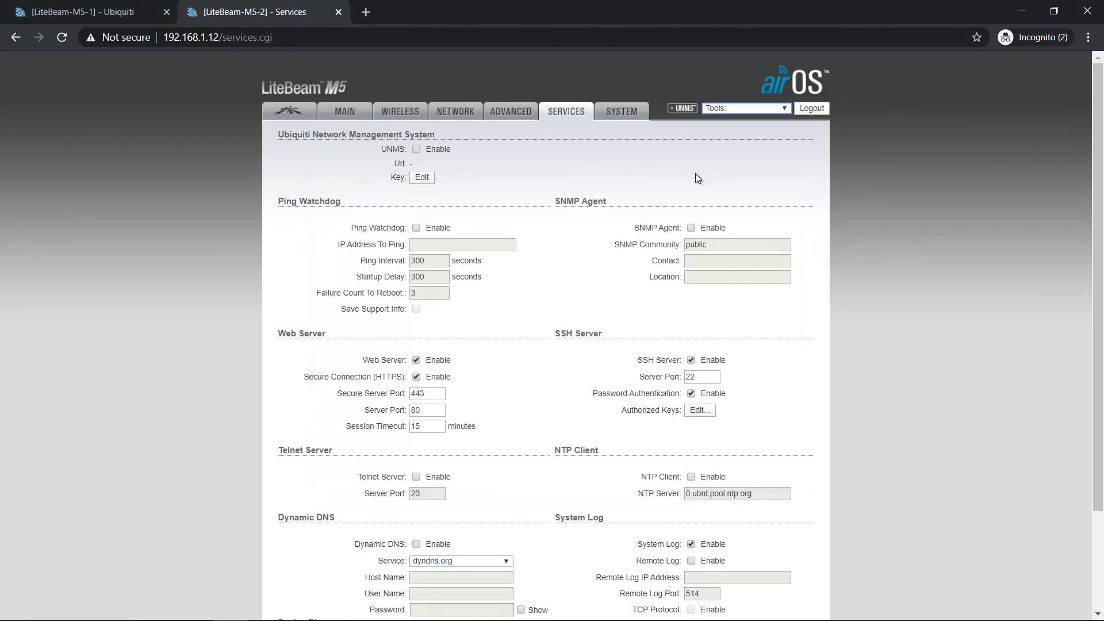
Ping 192.168.1.11 from the station, receiving 5 of 5 packets, then show the System page.
click(442, 119)
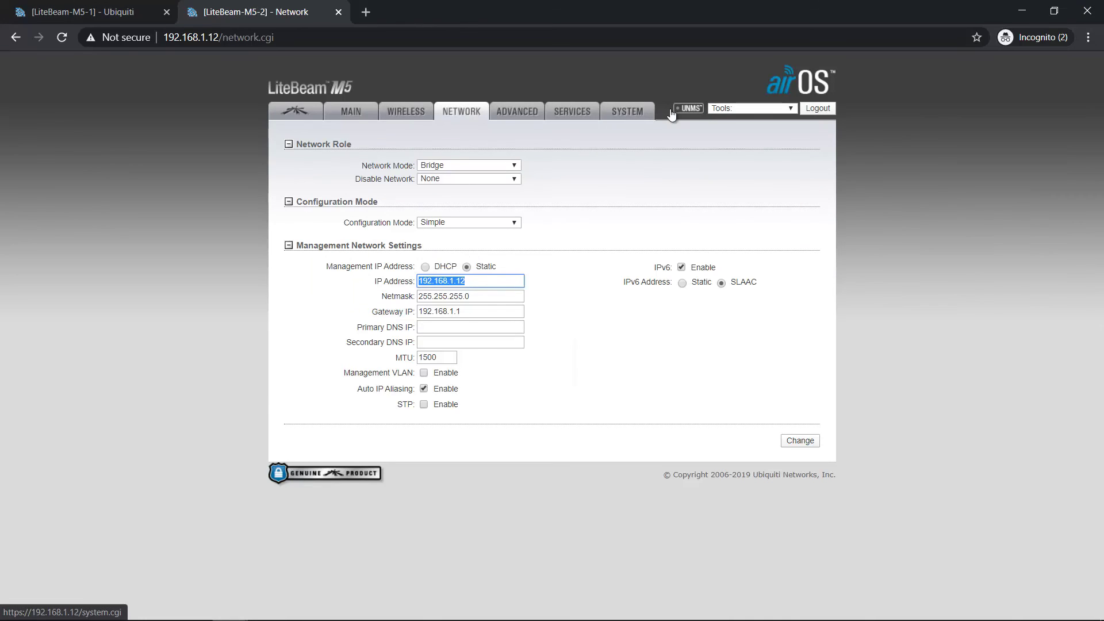
click(742, 109)
click(742, 158)
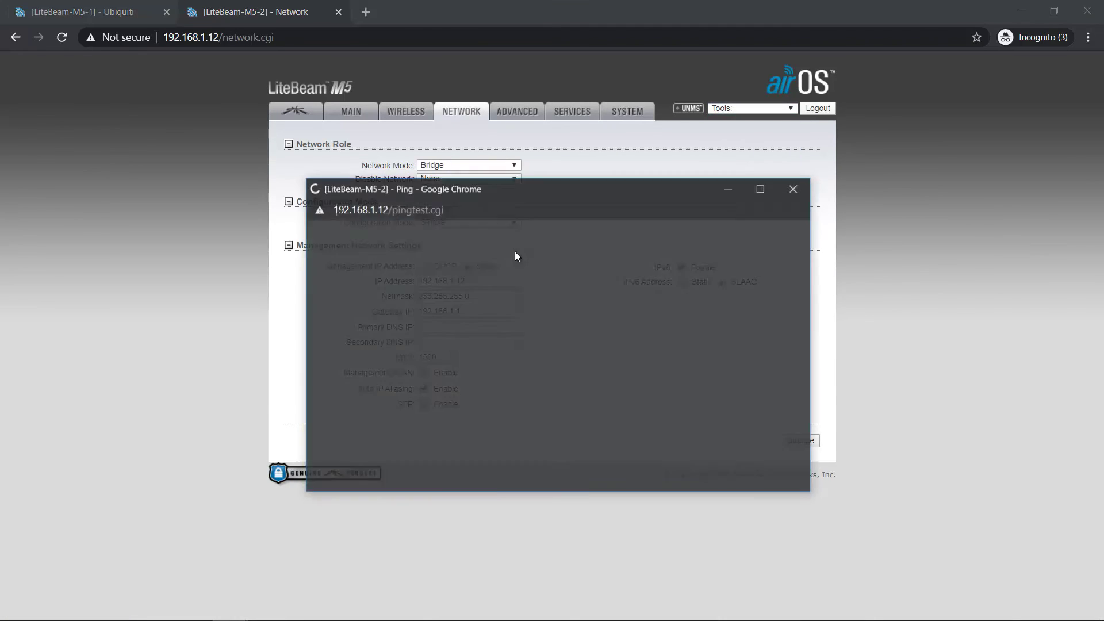
click(510, 278)
text(192.168.1.11)
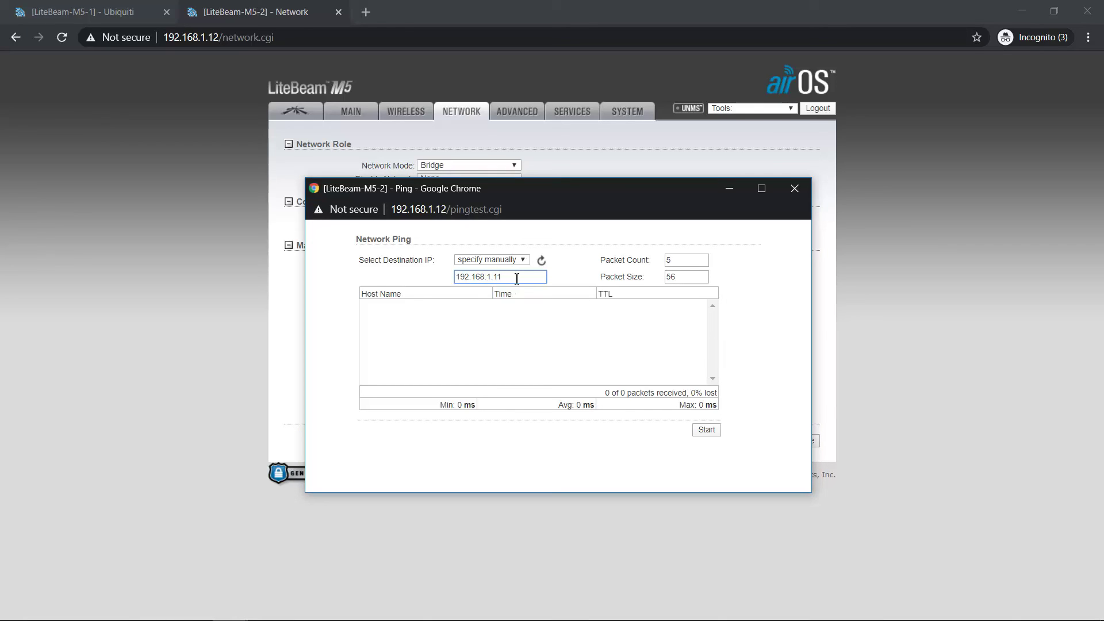
click(706, 430)
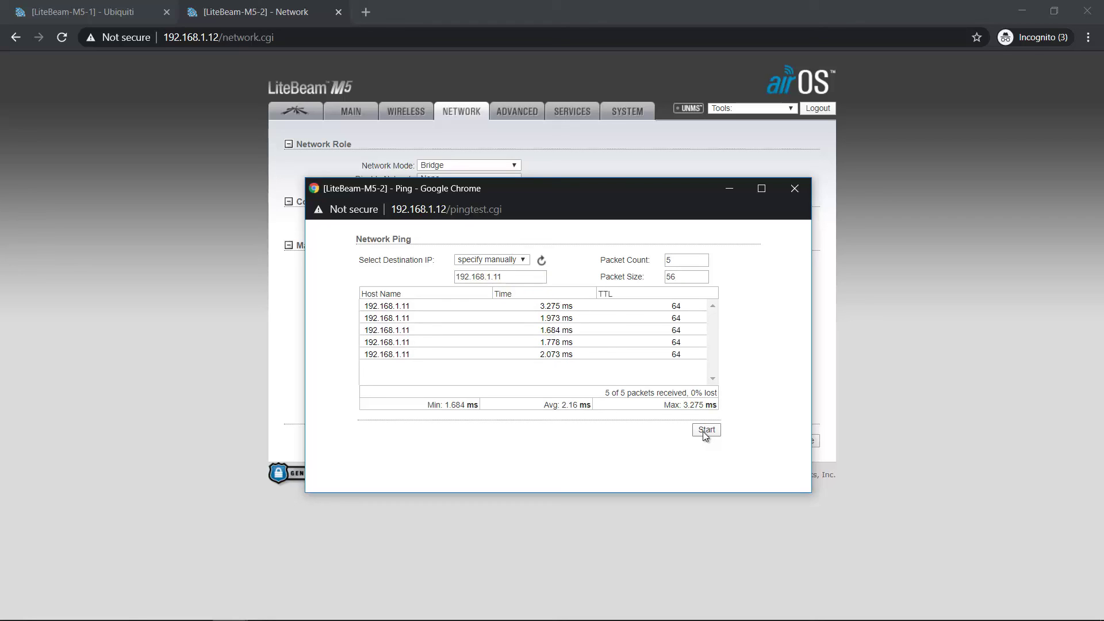
click(795, 188)
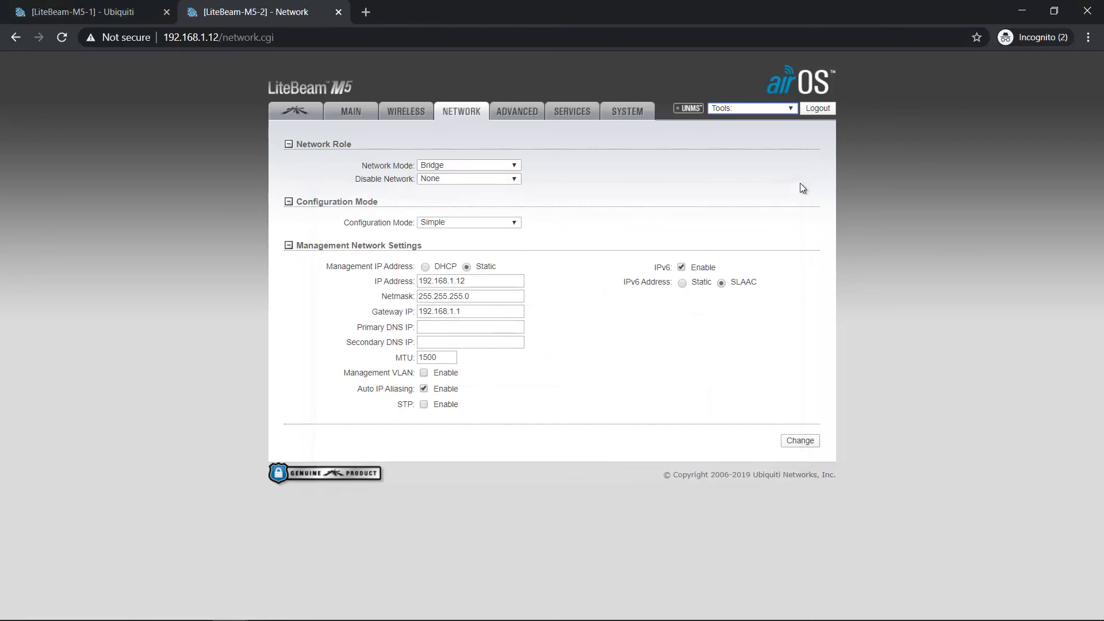
click(623, 114)
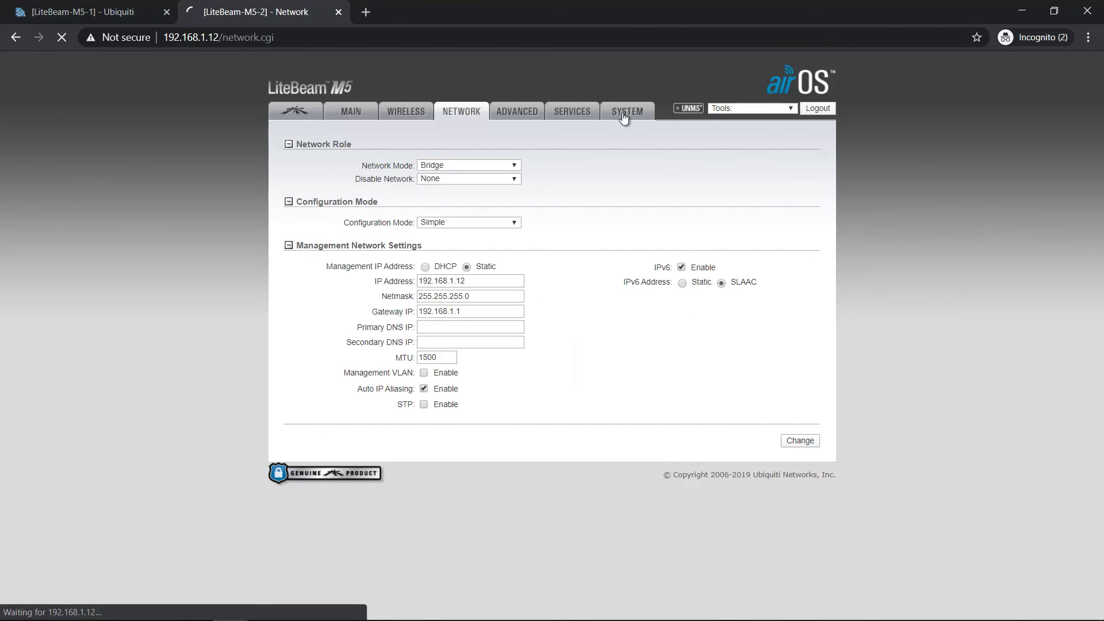